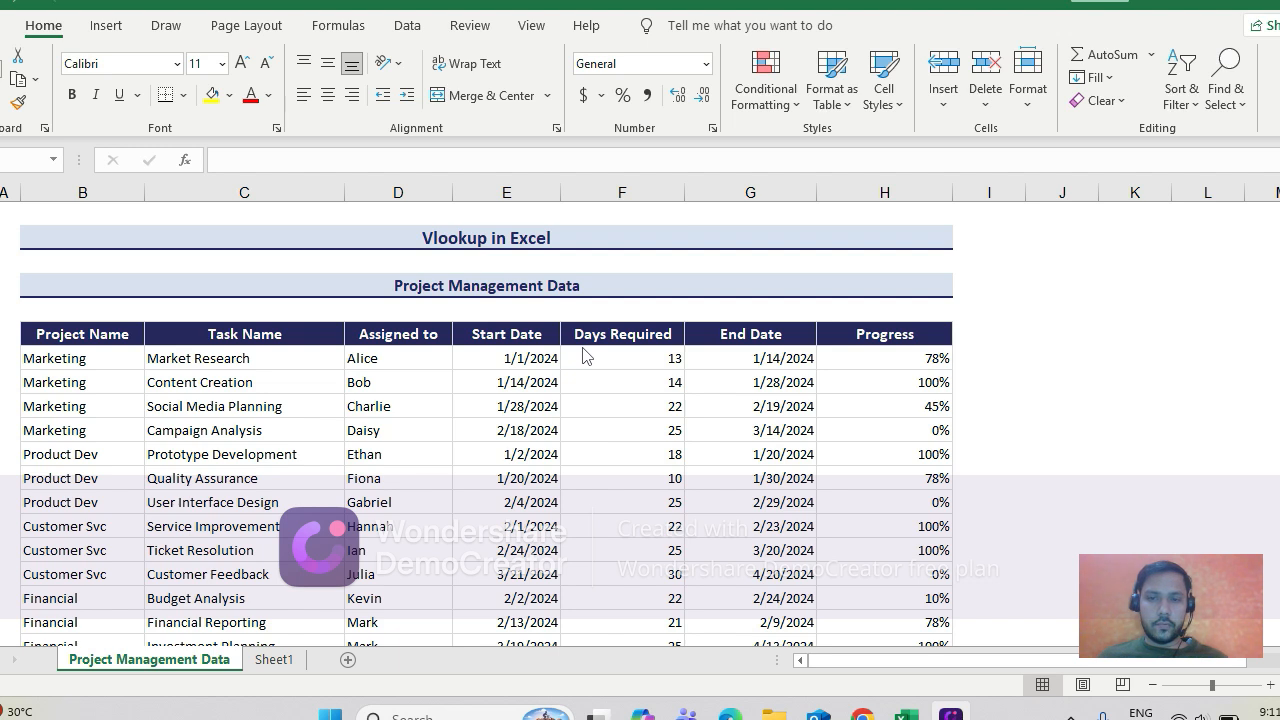
- Look over the header row of the project management table, from Project Name to Progress
{"action": "left_click", "coordinate": [1035, 328]}
{"action": "left_click", "coordinate": [1035, 328]}
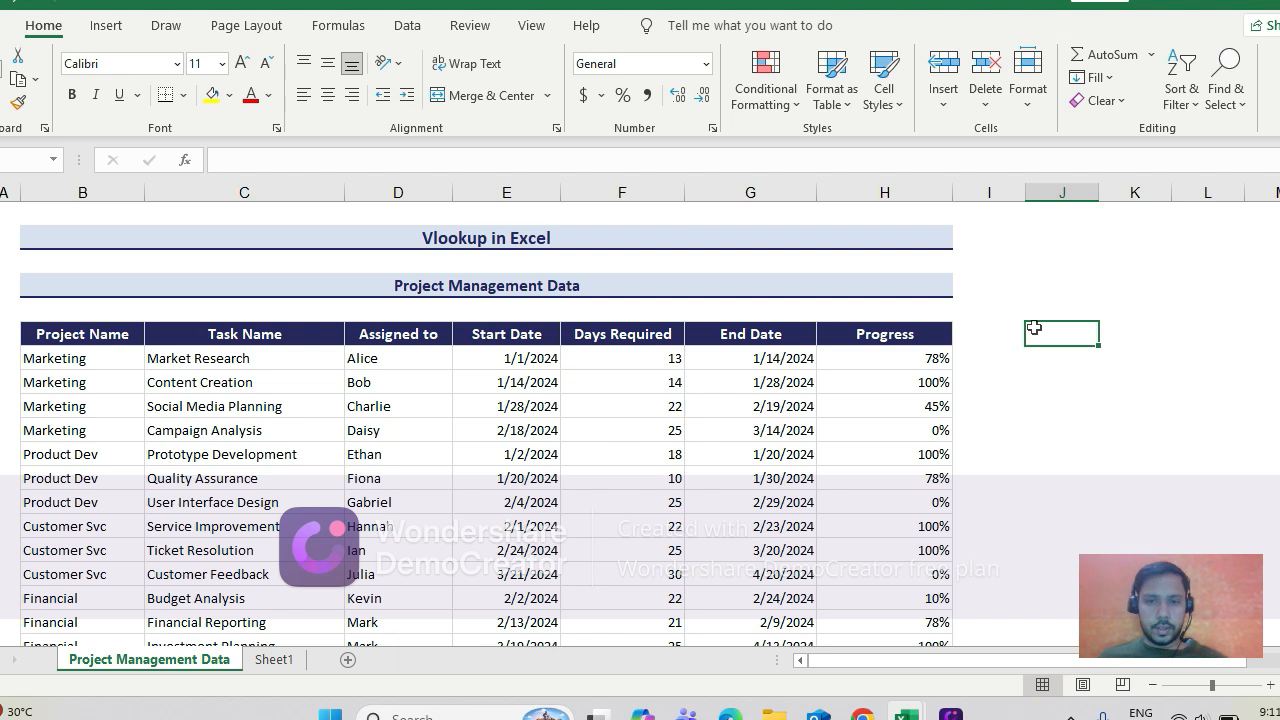
{"action": "key", "text": "Left"}
{"action": "key", "text": "Left"}
{"action": "key", "text": "Left"}
{"action": "key", "text": "Left"}
{"action": "key", "text": "Left"}
{"action": "key", "text": "Left"}
{"action": "key", "text": "Left"}
{"action": "key", "text": "Left"}
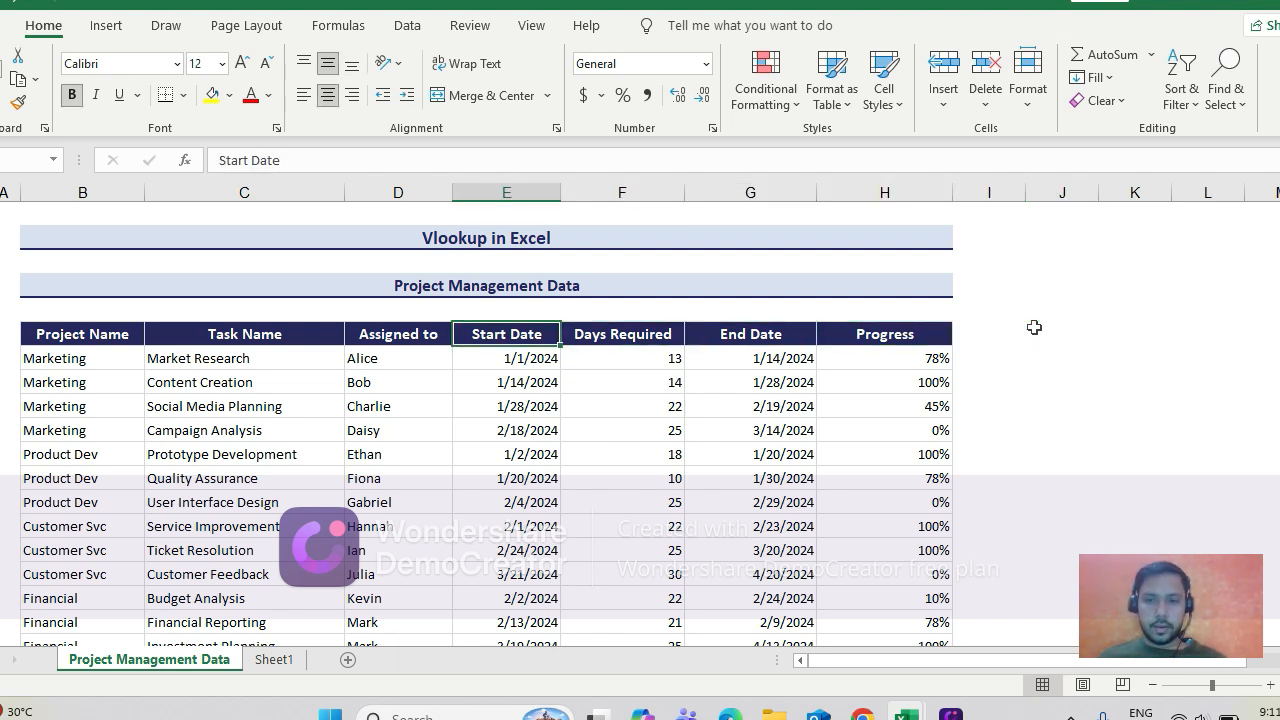
{"action": "key", "text": "Right"}
{"action": "key", "text": "Right"}
{"action": "key", "text": "Right"}
{"action": "key", "text": "Right"}
{"action": "key", "text": "Right"}
{"action": "key", "text": "Right"}
{"action": "key", "text": "Right"}
{"action": "key", "text": "Right"}
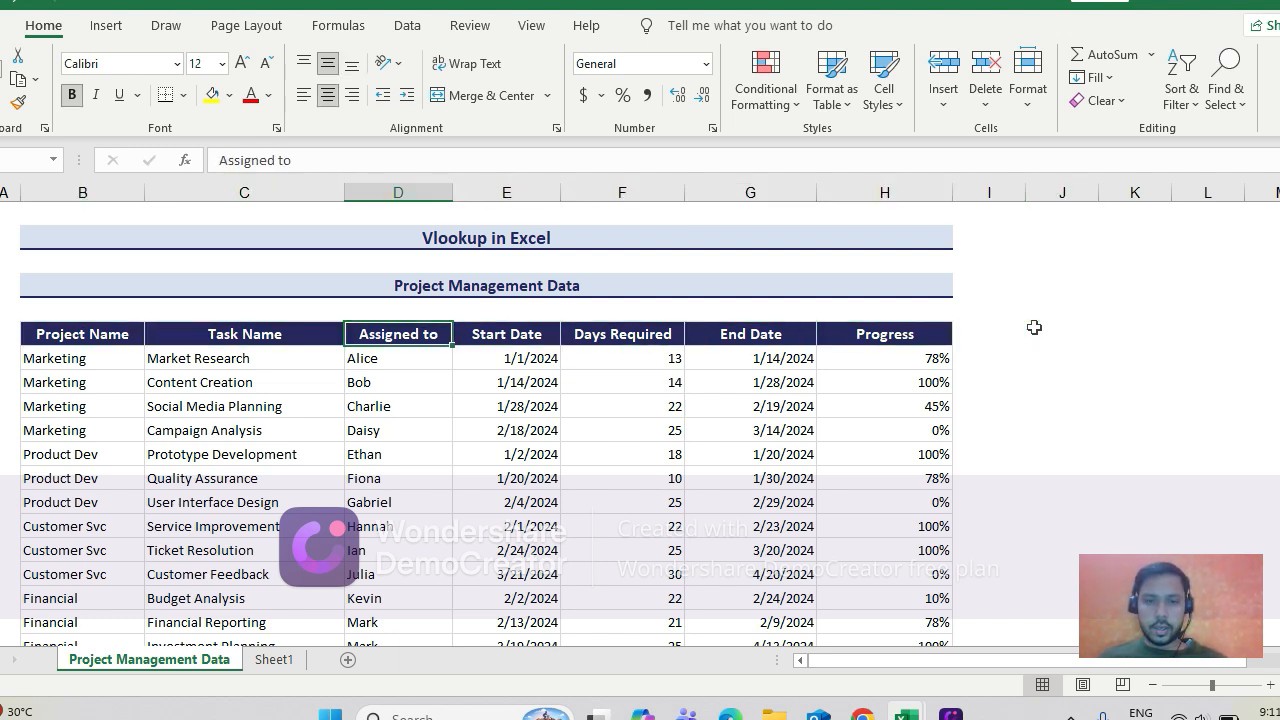
{"action": "key", "text": "Right"}
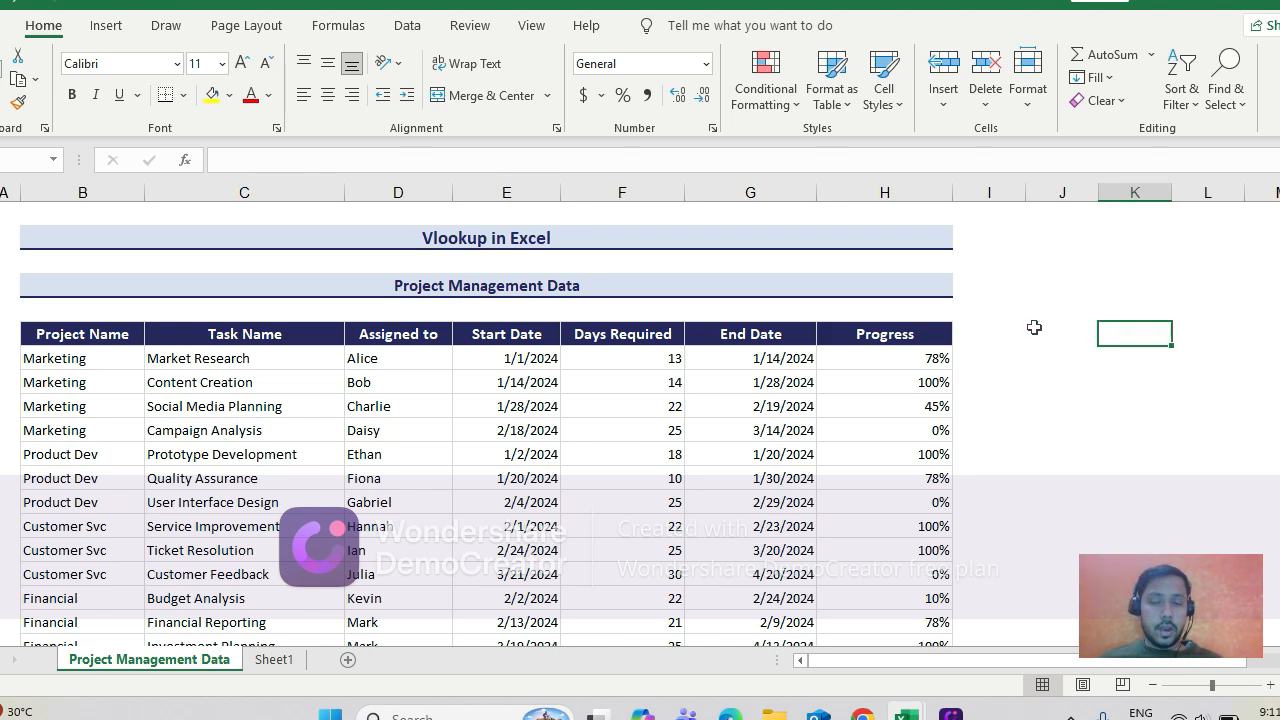
{"action": "key", "text": "Right"}
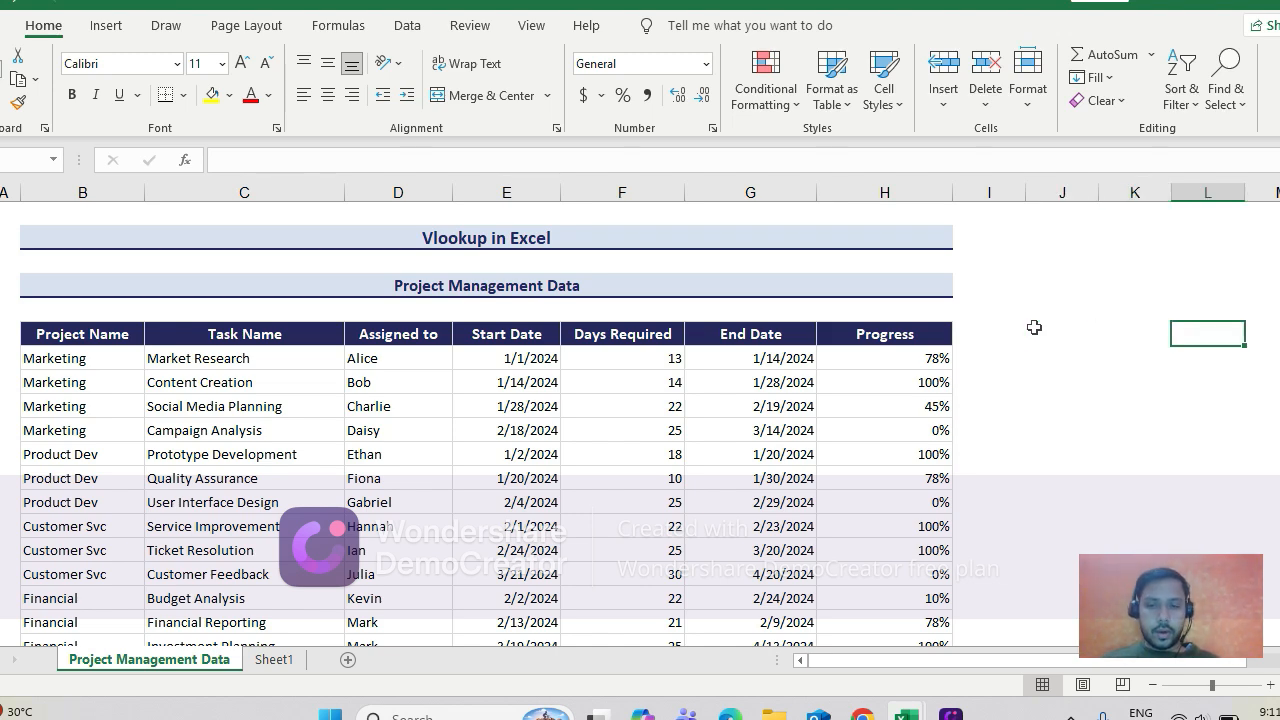
- Clear all the old VLOOKUP formulas below the Assigned to header on Sheet1
{"action": "left_click", "coordinate": [273, 660]}
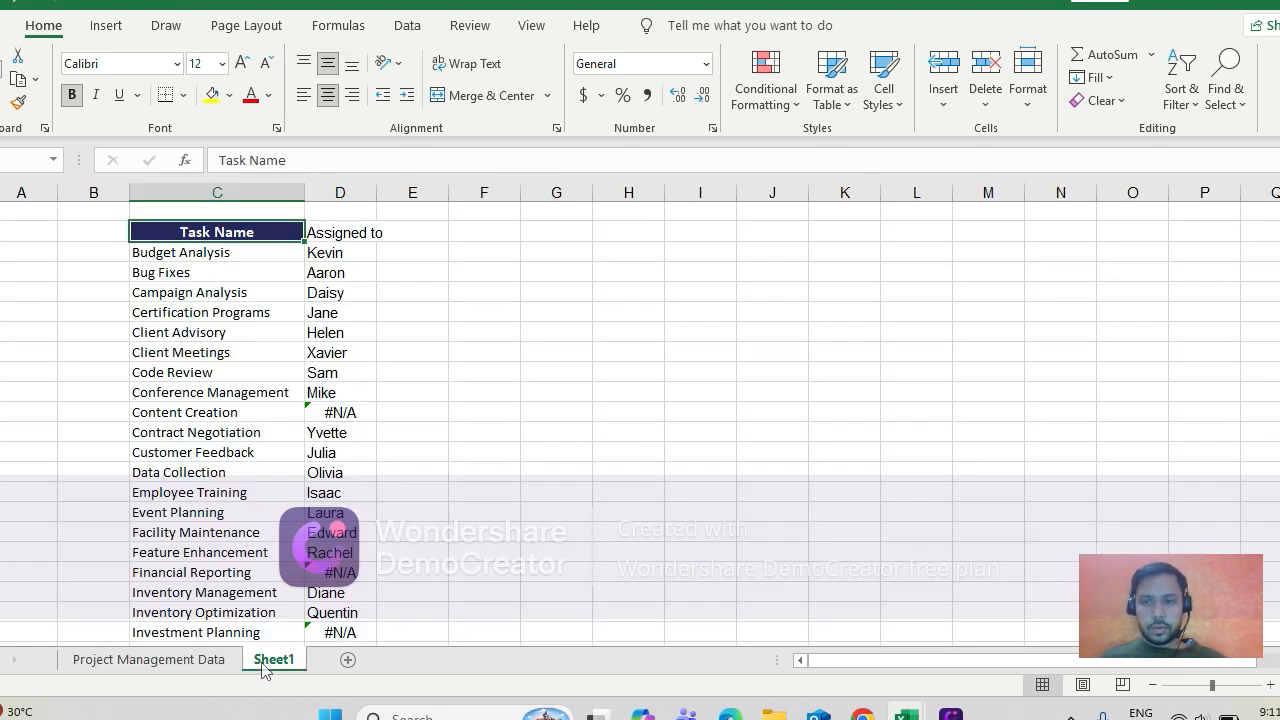
{"action": "left_click", "coordinate": [341, 250]}
{"action": "key", "text": "ctrl+shift+Down"}
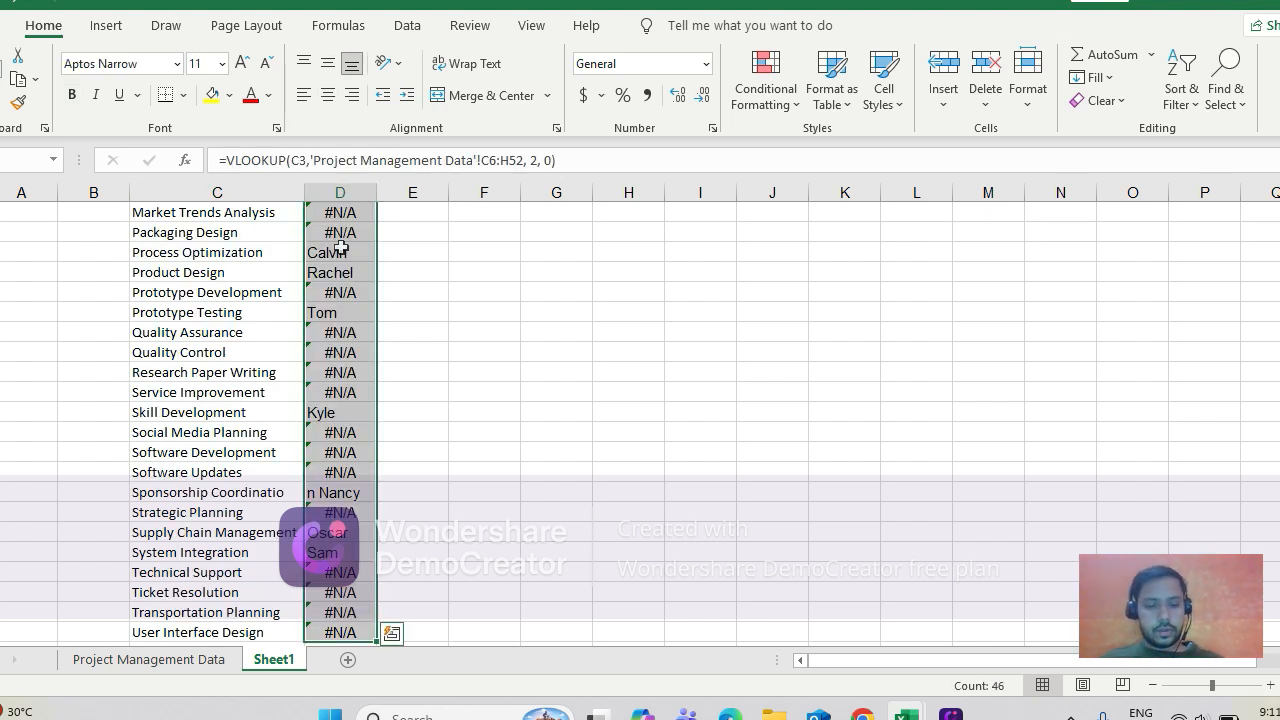
{"action": "key", "text": "Delete"}
{"action": "key", "text": "Up"}
{"action": "key", "text": "Up"}
{"action": "key", "text": "Left"}
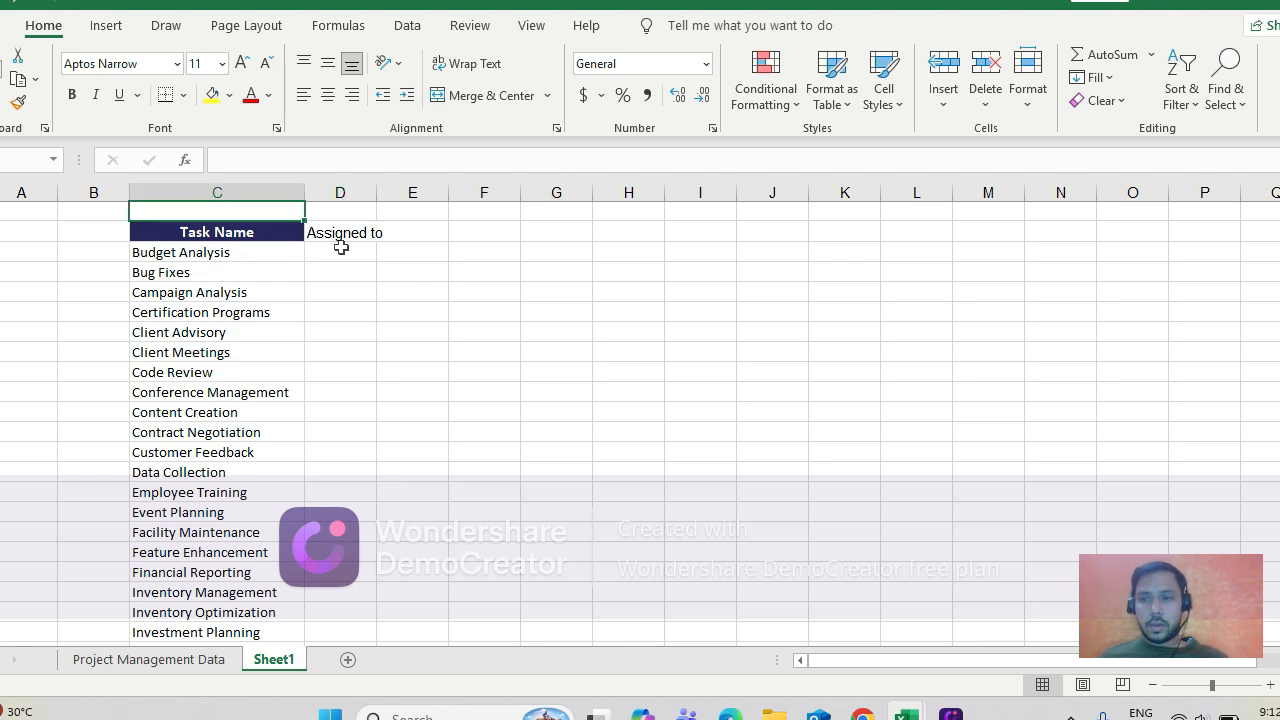
- Fit the width of the Assigned to column on Sheet1 to its contents
{"action": "key", "text": "Down"}
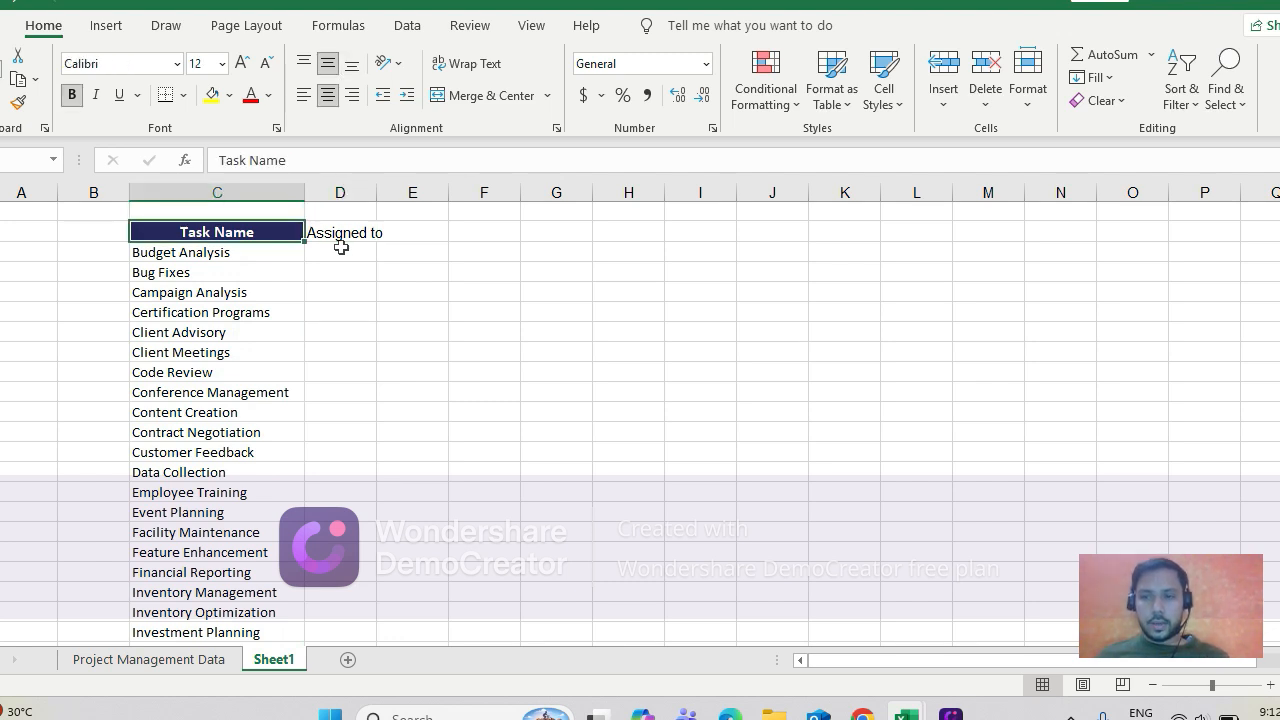
{"action": "key", "text": "Down"}
{"action": "key", "text": "Up"}
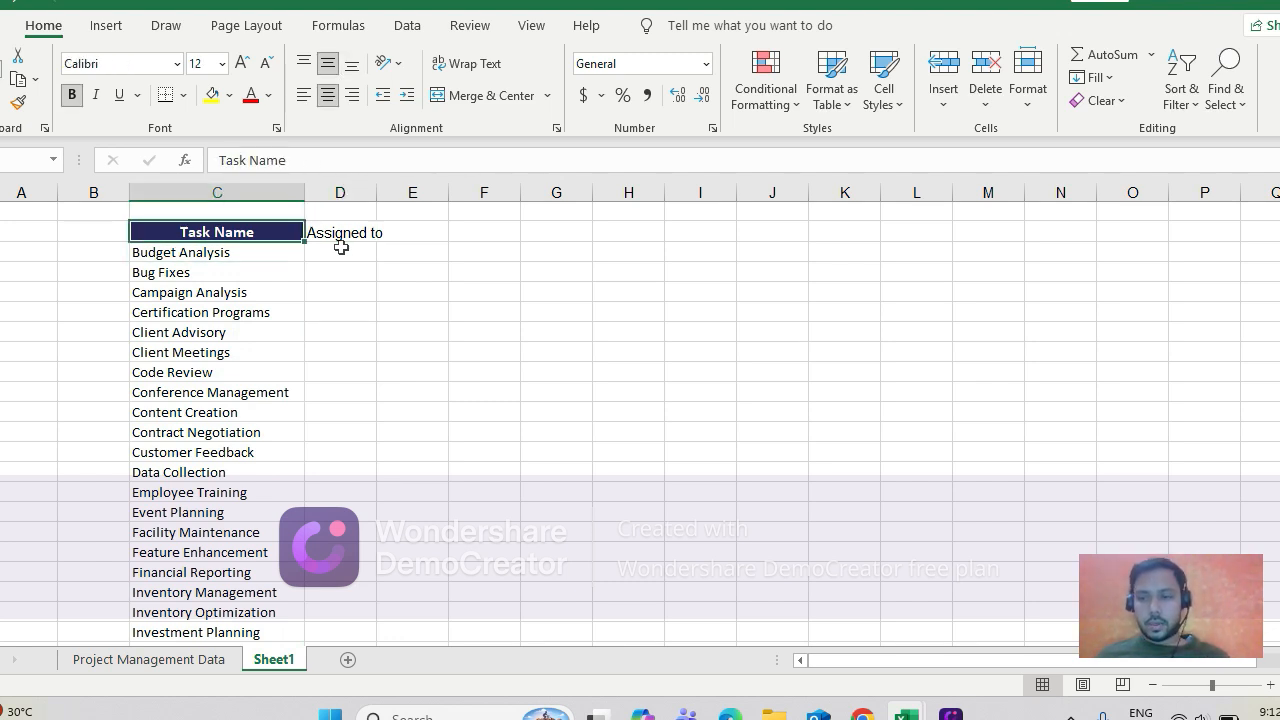
{"action": "key", "text": "Down"}
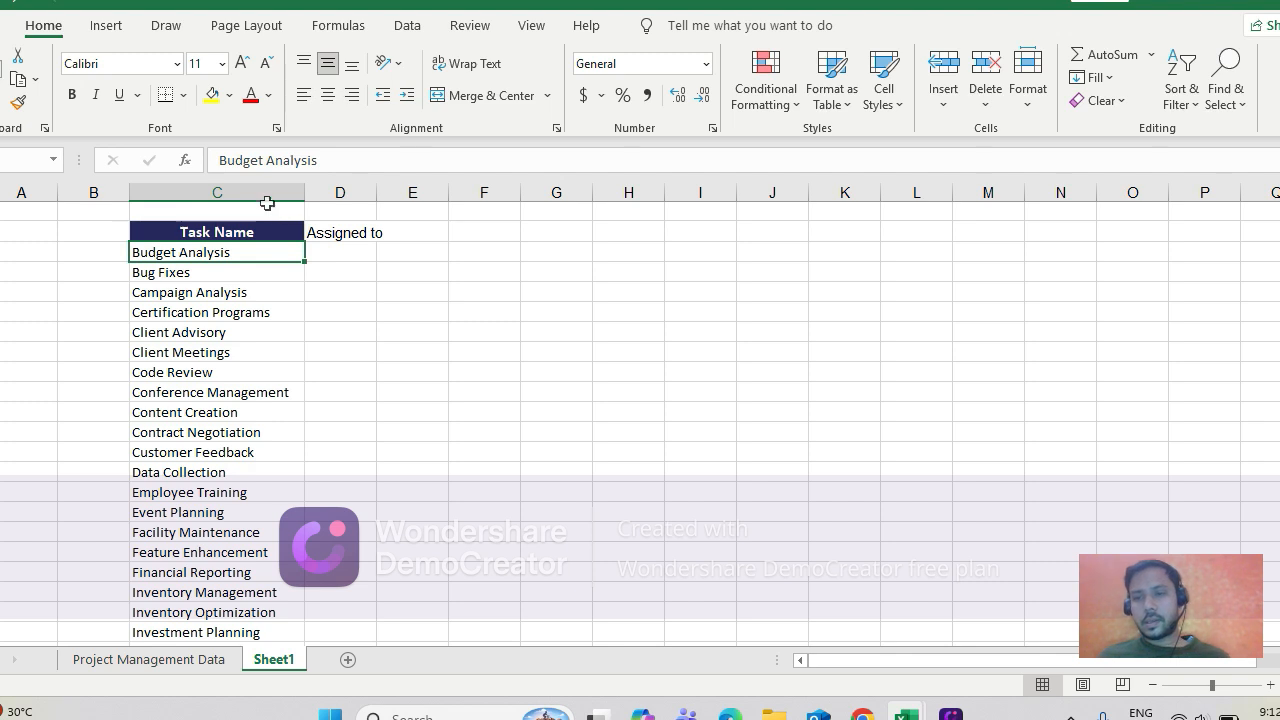
{"action": "left_click", "coordinate": [266, 194]}
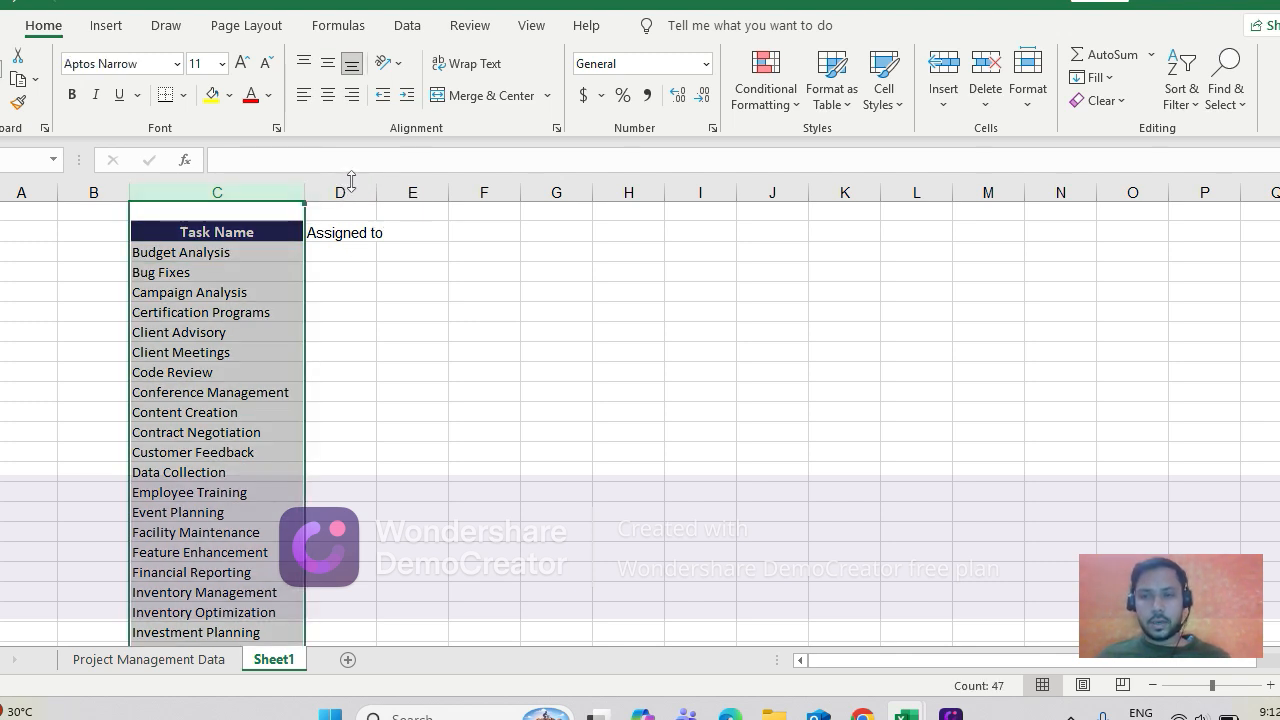
{"action": "double_click", "coordinate": [376, 192]}
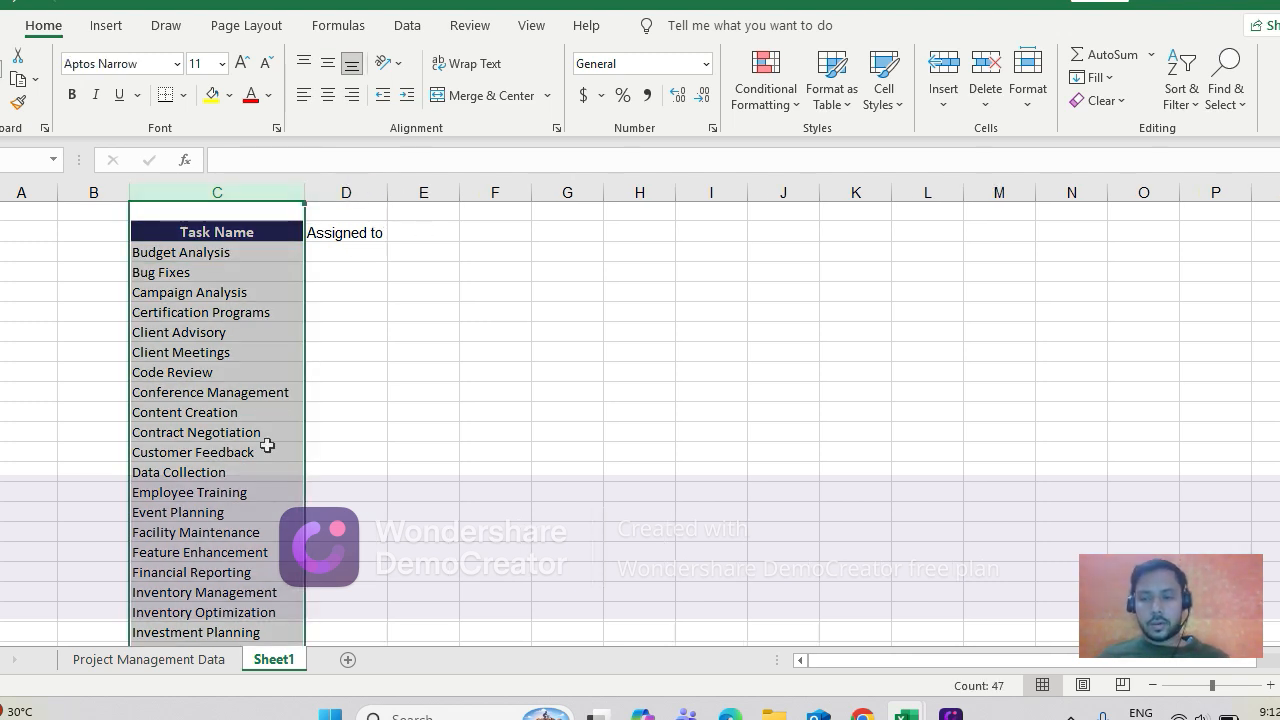
- Compare Sheet1's task list with the Project Management Data sheet and find who is assigned to Budget Analysis
{"action": "left_click", "coordinate": [157, 665]}
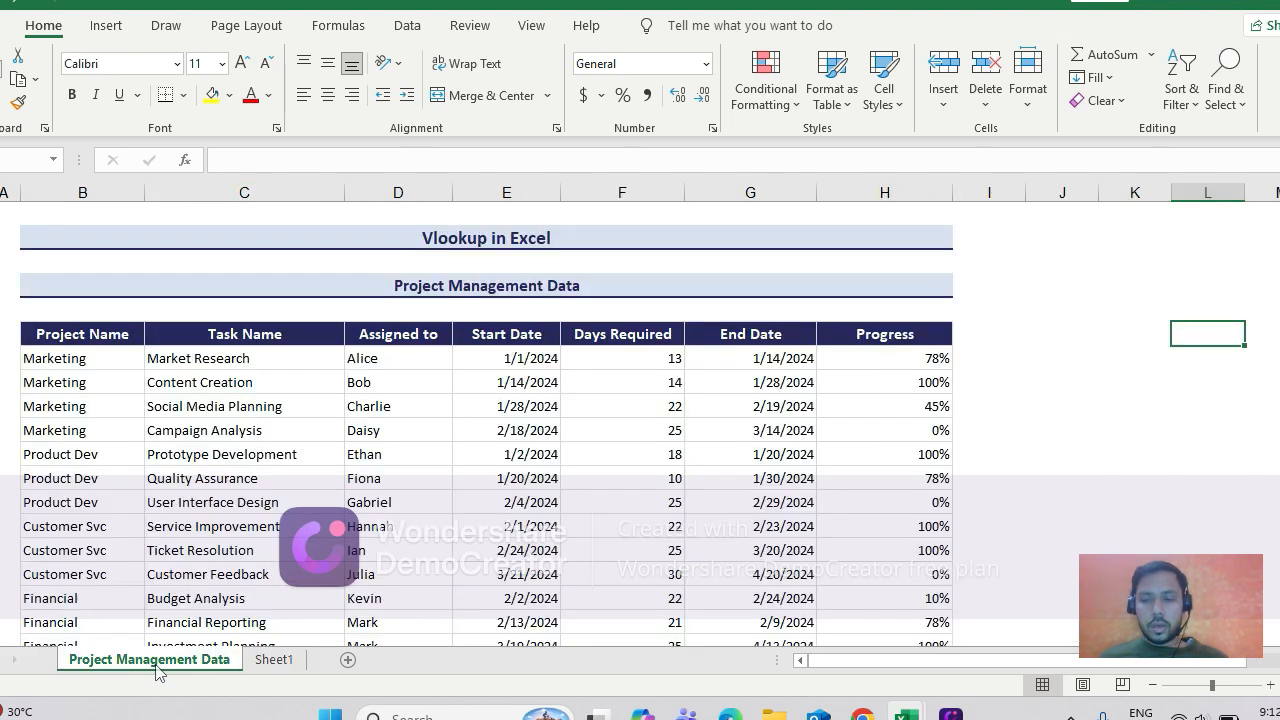
{"action": "left_click", "coordinate": [249, 336]}
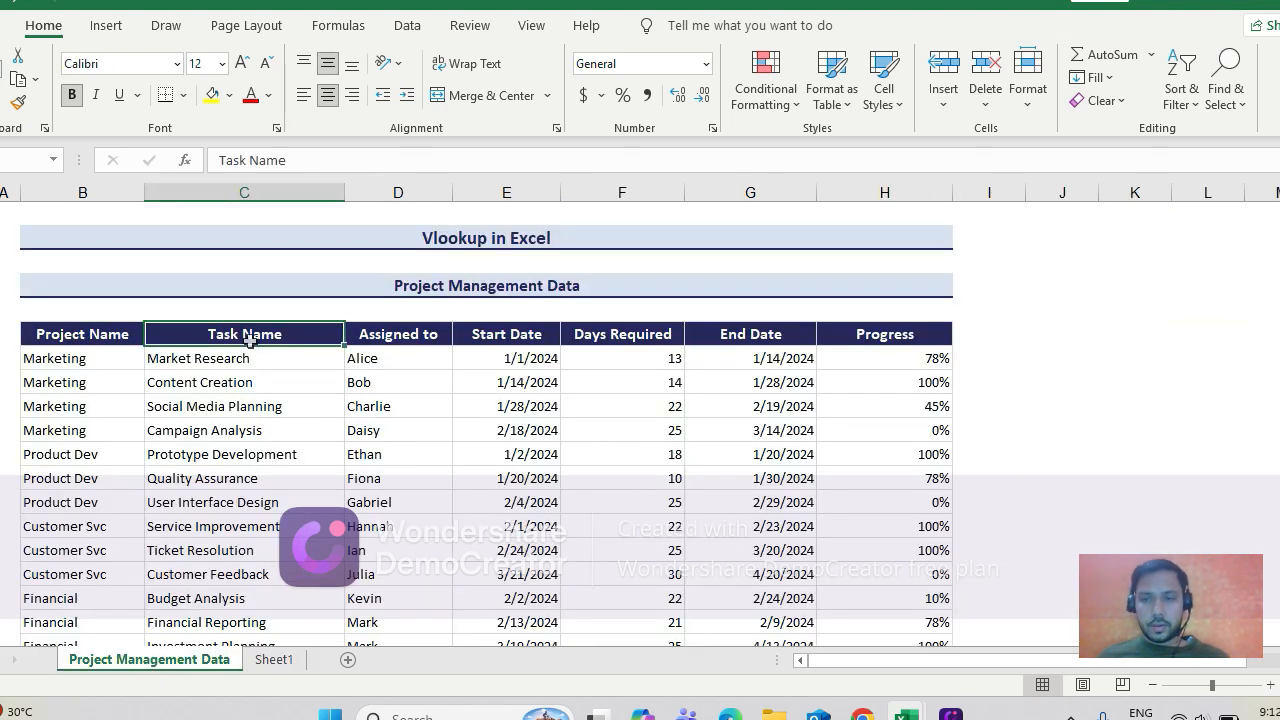
{"action": "left_click", "coordinate": [405, 351]}
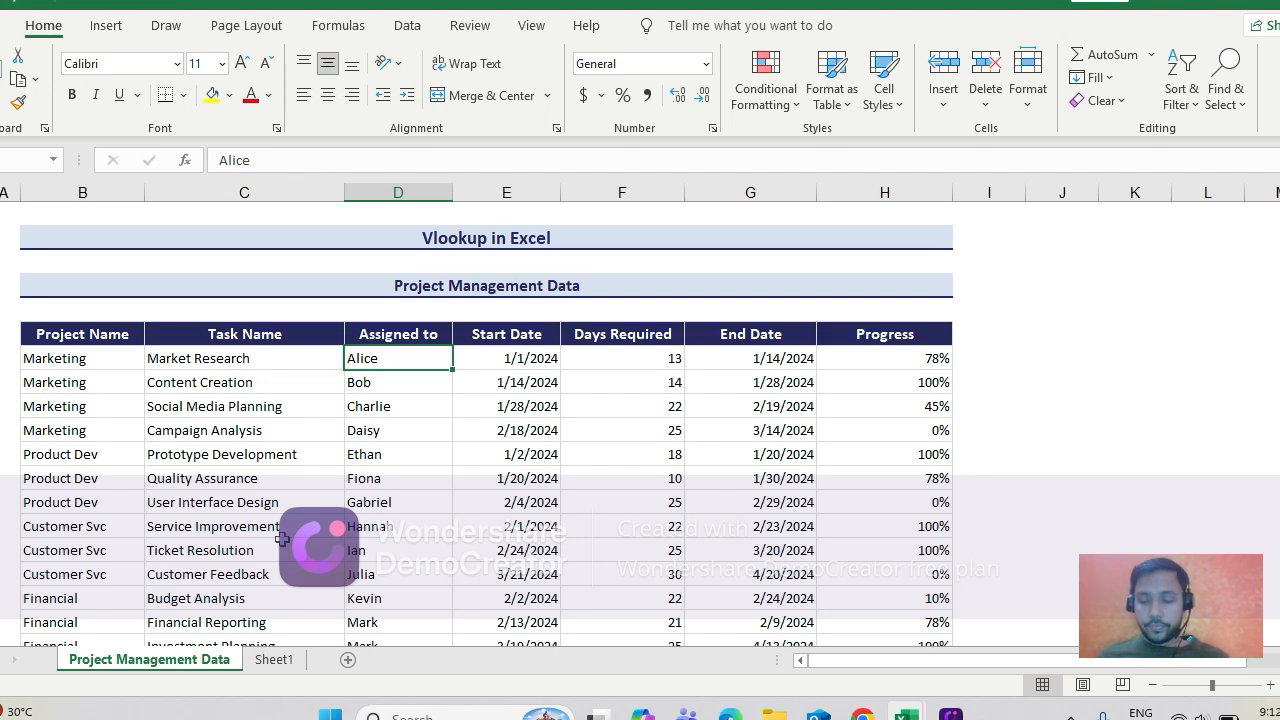
{"action": "left_click", "coordinate": [291, 668]}
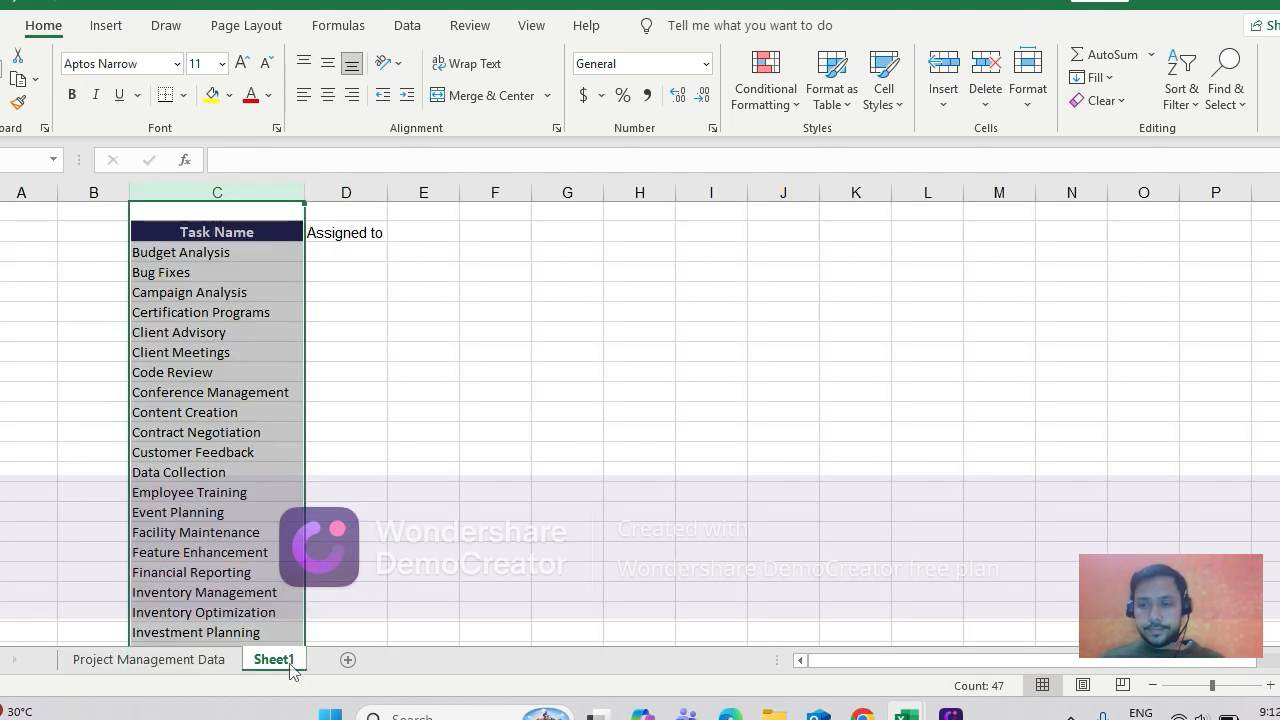
{"action": "left_click", "coordinate": [215, 253]}
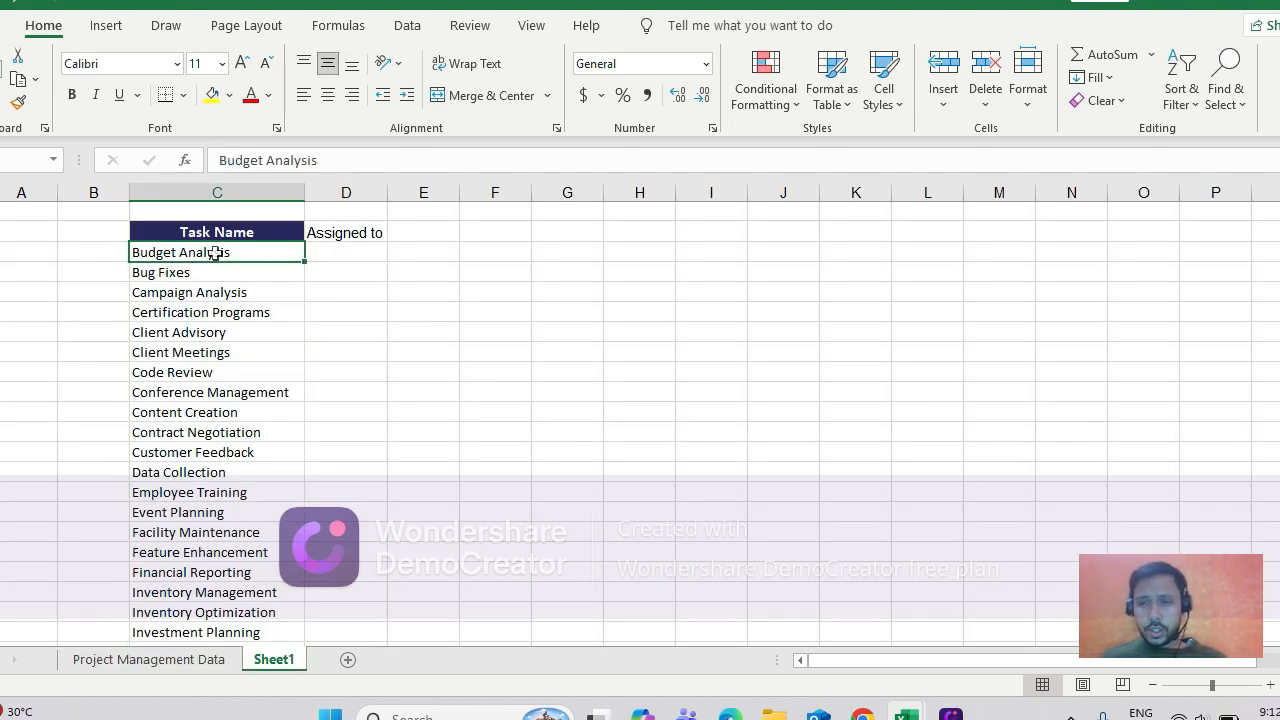
{"action": "left_click", "coordinate": [215, 660]}
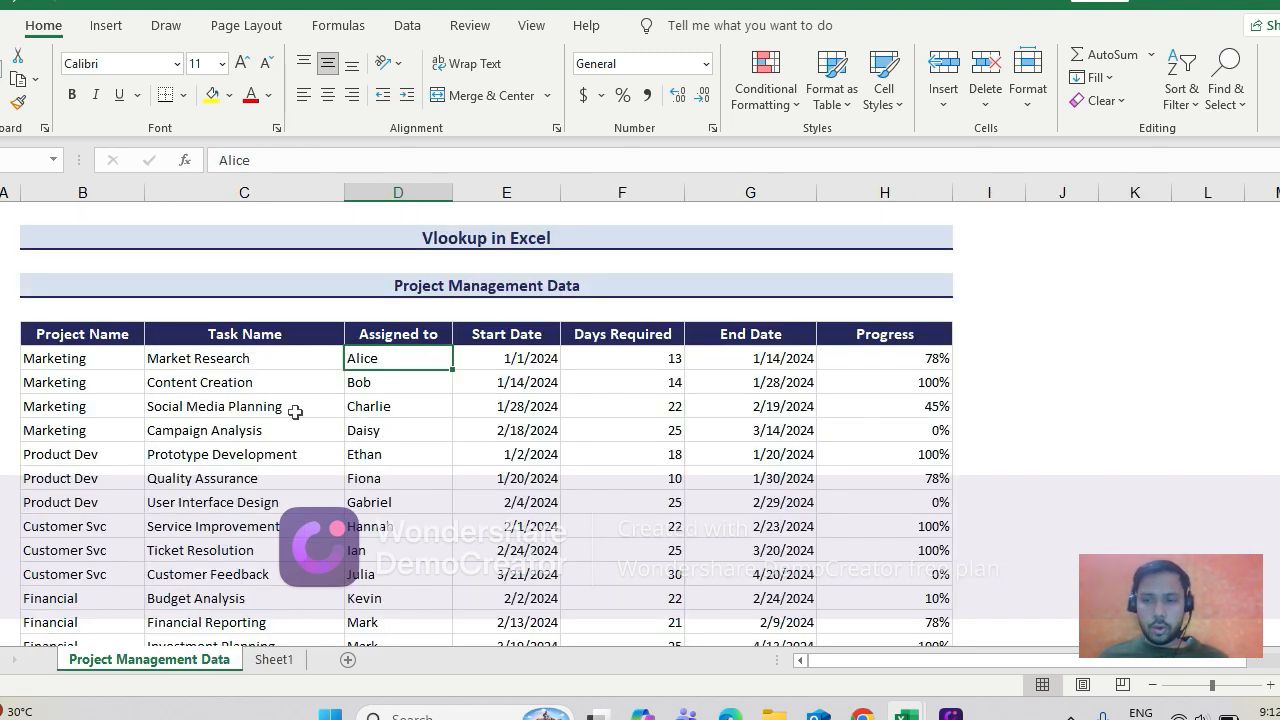
{"action": "left_click", "coordinate": [235, 434]}
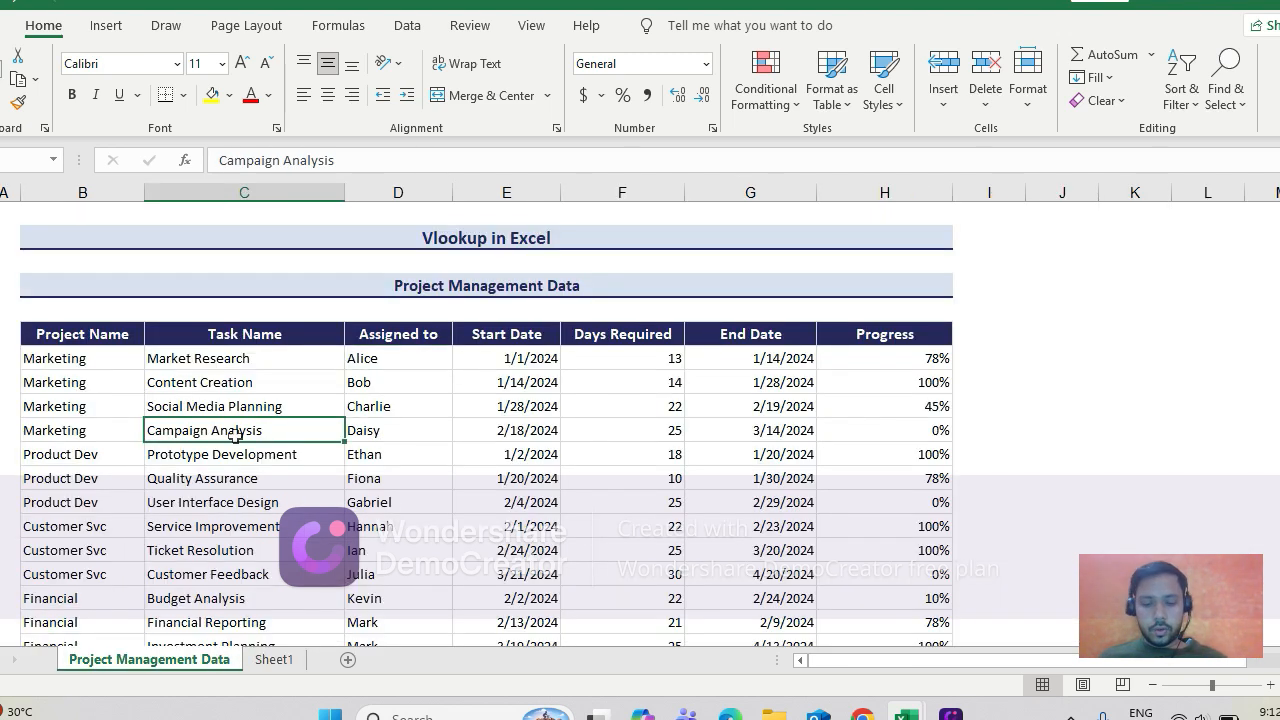
{"action": "key", "text": "Down"}
{"action": "key", "text": "Down"}
{"action": "key", "text": "Down"}
{"action": "key", "text": "Down"}
{"action": "key", "text": "Down"}
{"action": "key", "text": "Down"}
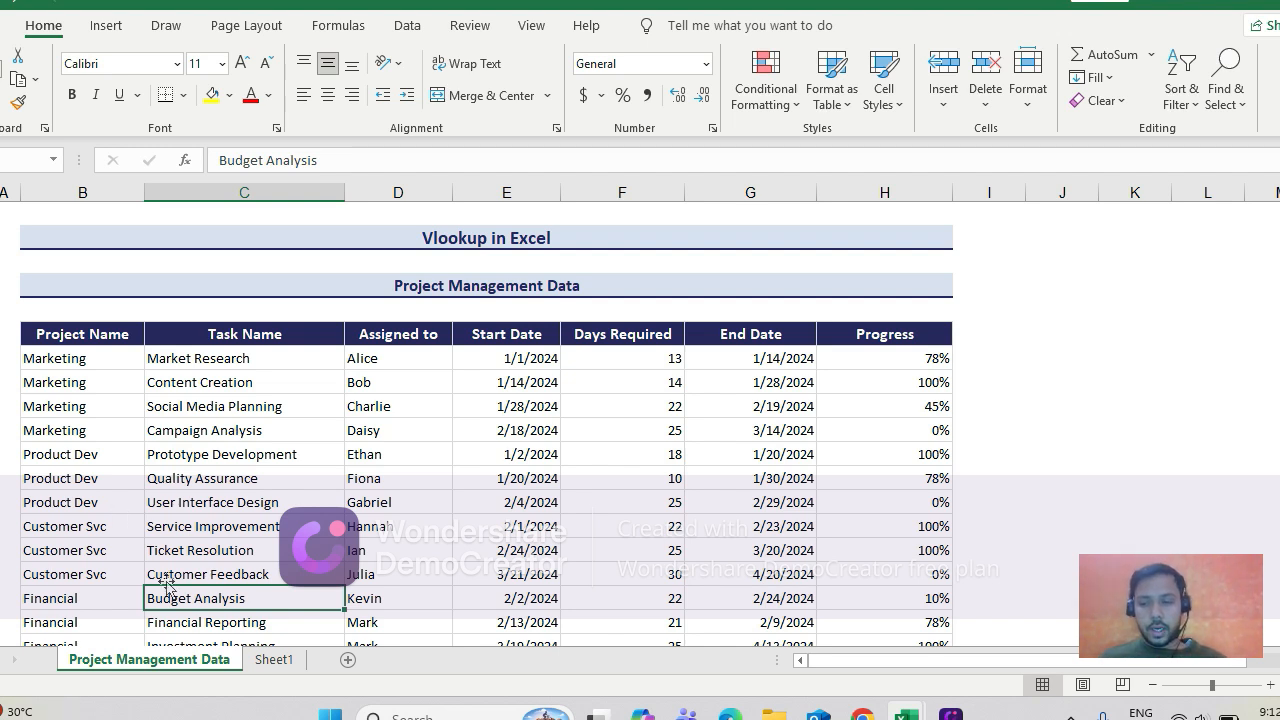
{"action": "left_click", "coordinate": [400, 597]}
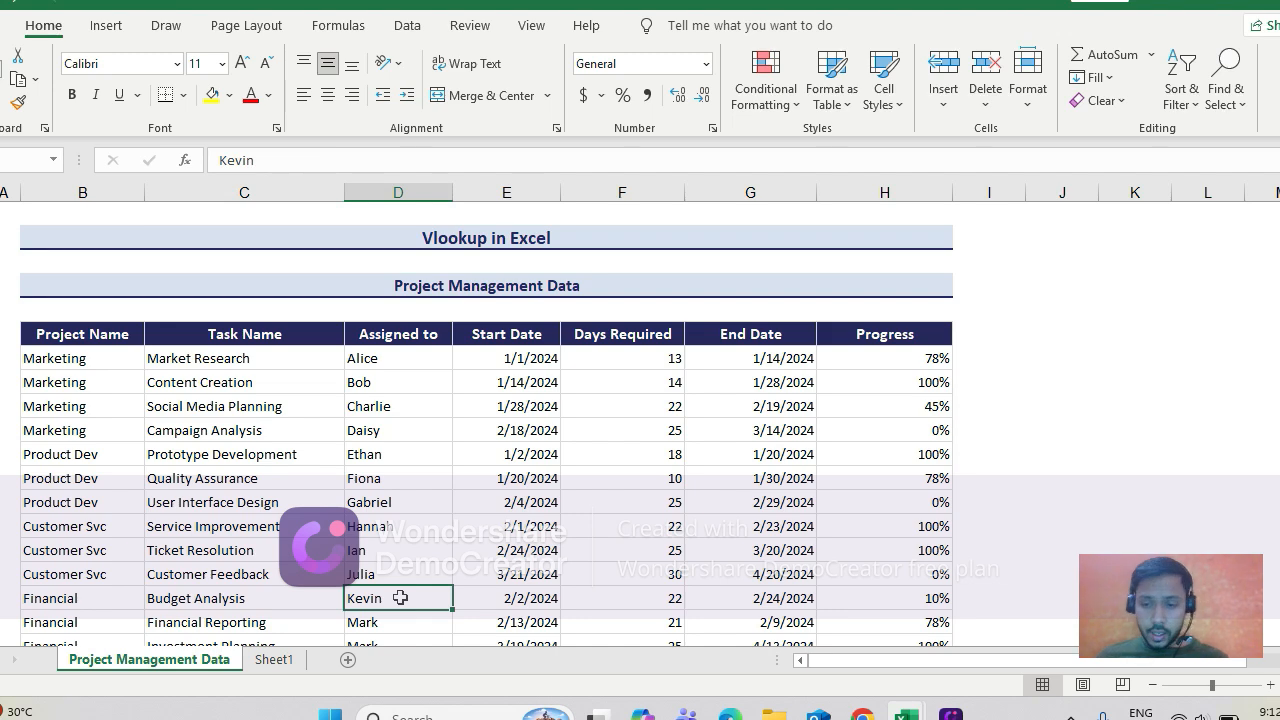
- Return to Sheet1 and select the empty Assigned to cell beside Budget Analysis
{"action": "left_click", "coordinate": [270, 661]}
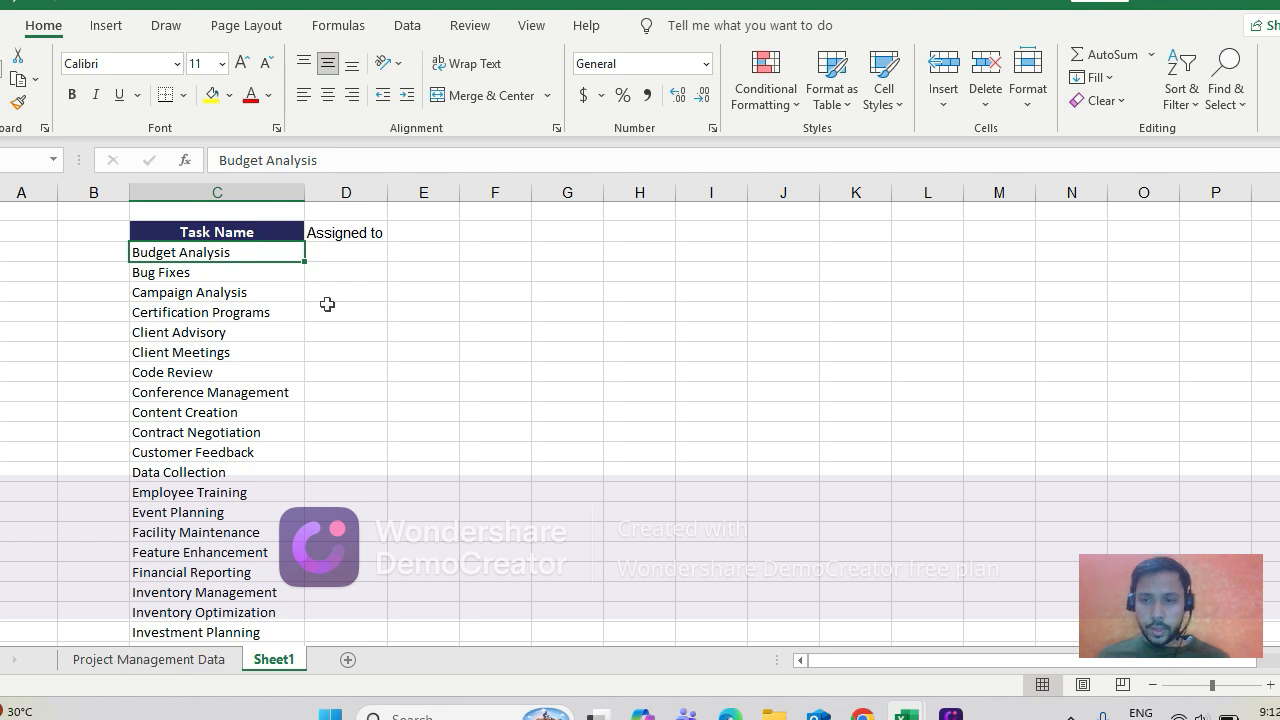
{"action": "left_click", "coordinate": [355, 260]}
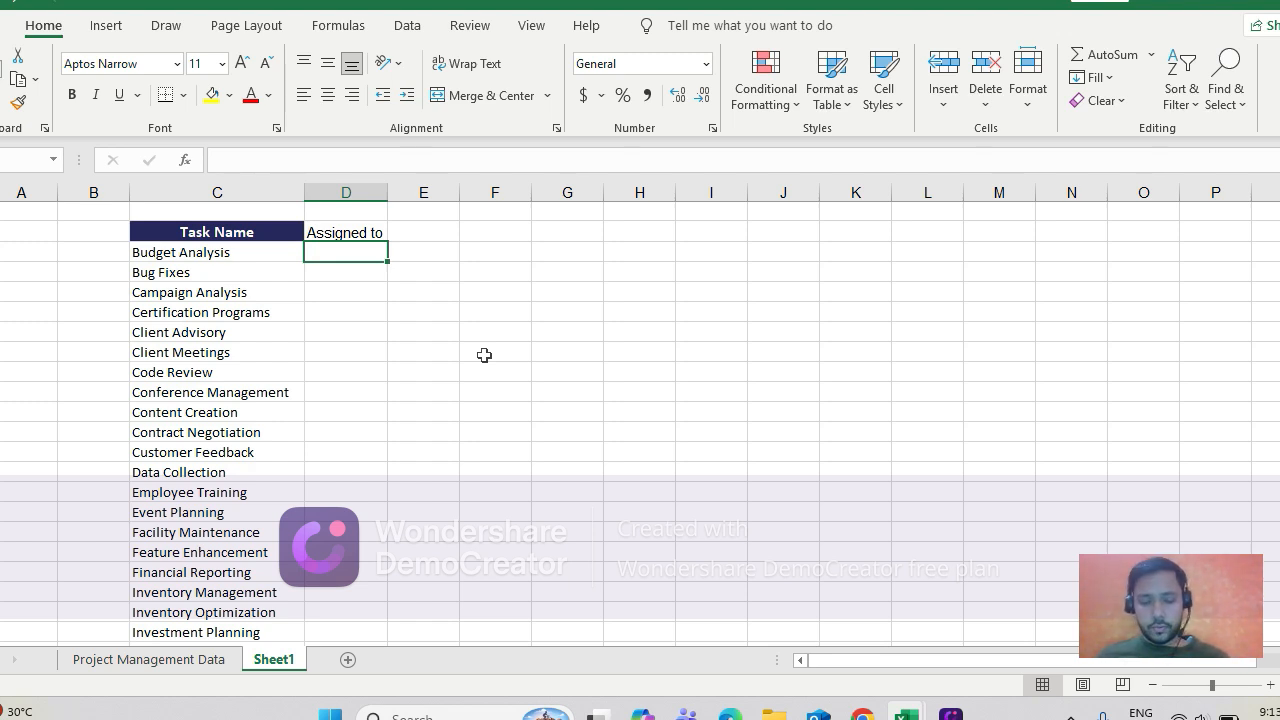
{"action": "key", "text": "Down"}
{"action": "key", "text": "Up"}
{"action": "key", "text": "Up"}
{"action": "key", "text": "Down"}
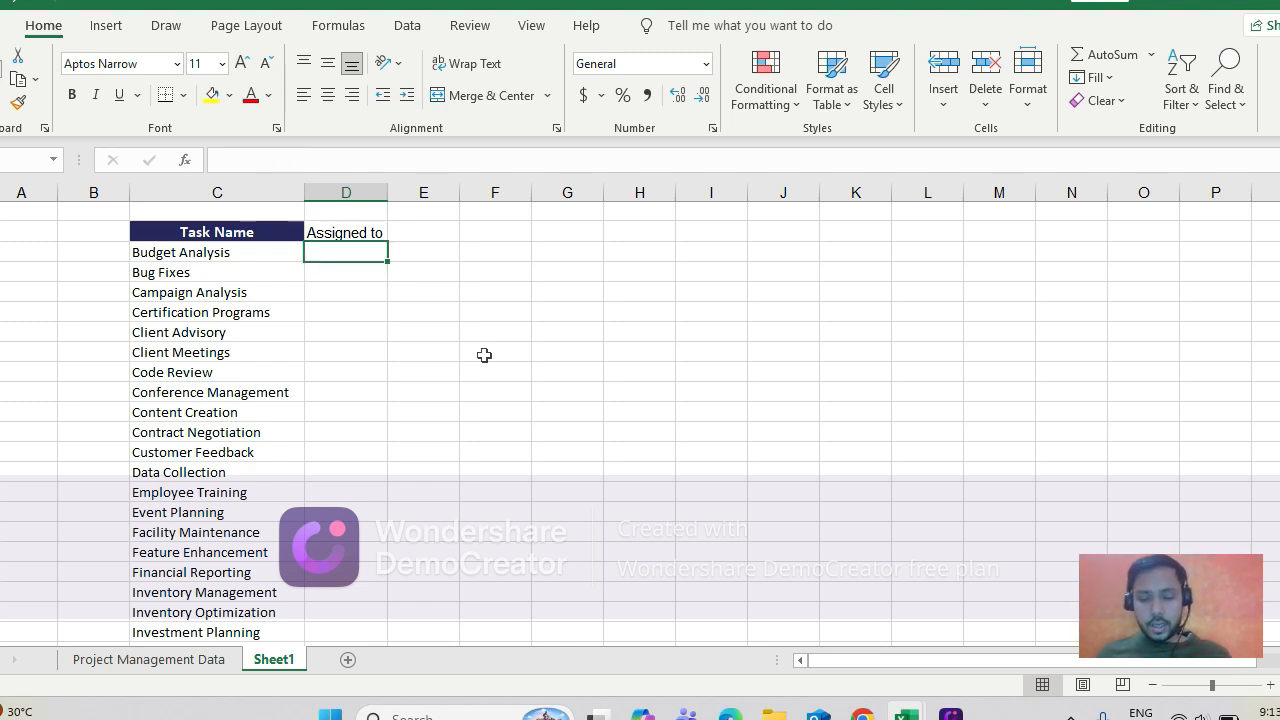
{"action": "type", "text": "vlookup"}
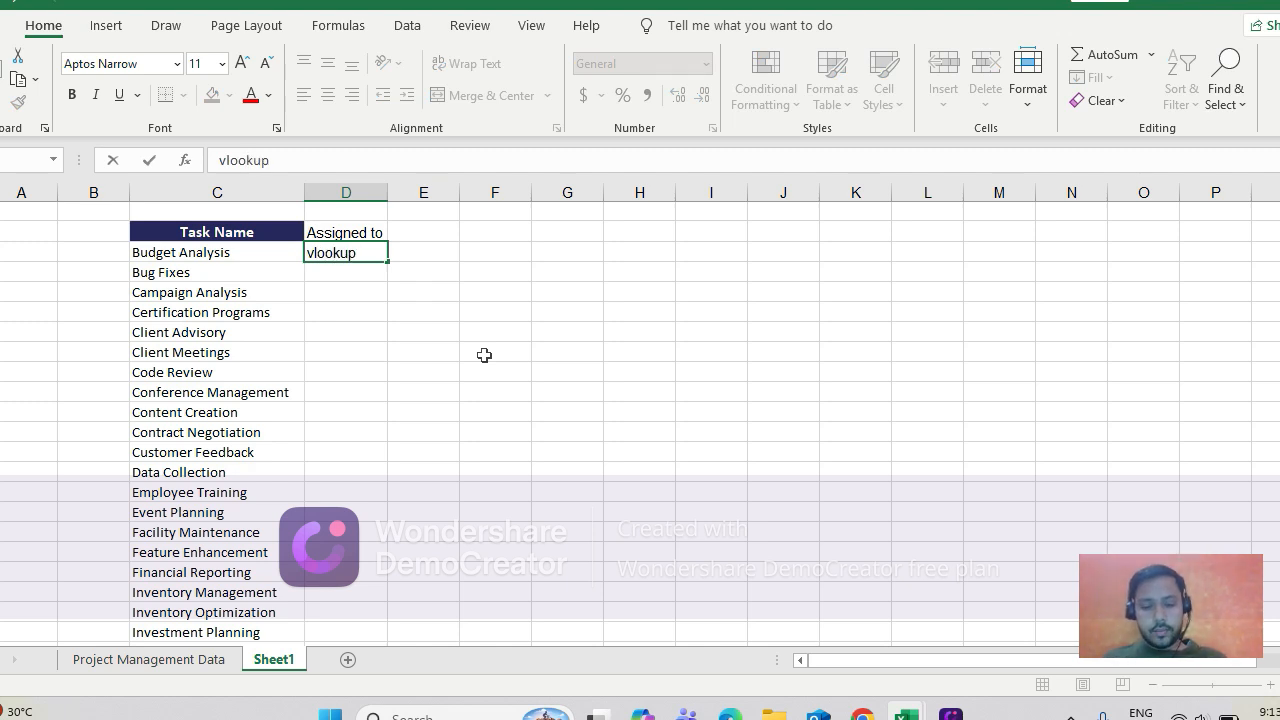
{"action": "type", "text": "("}
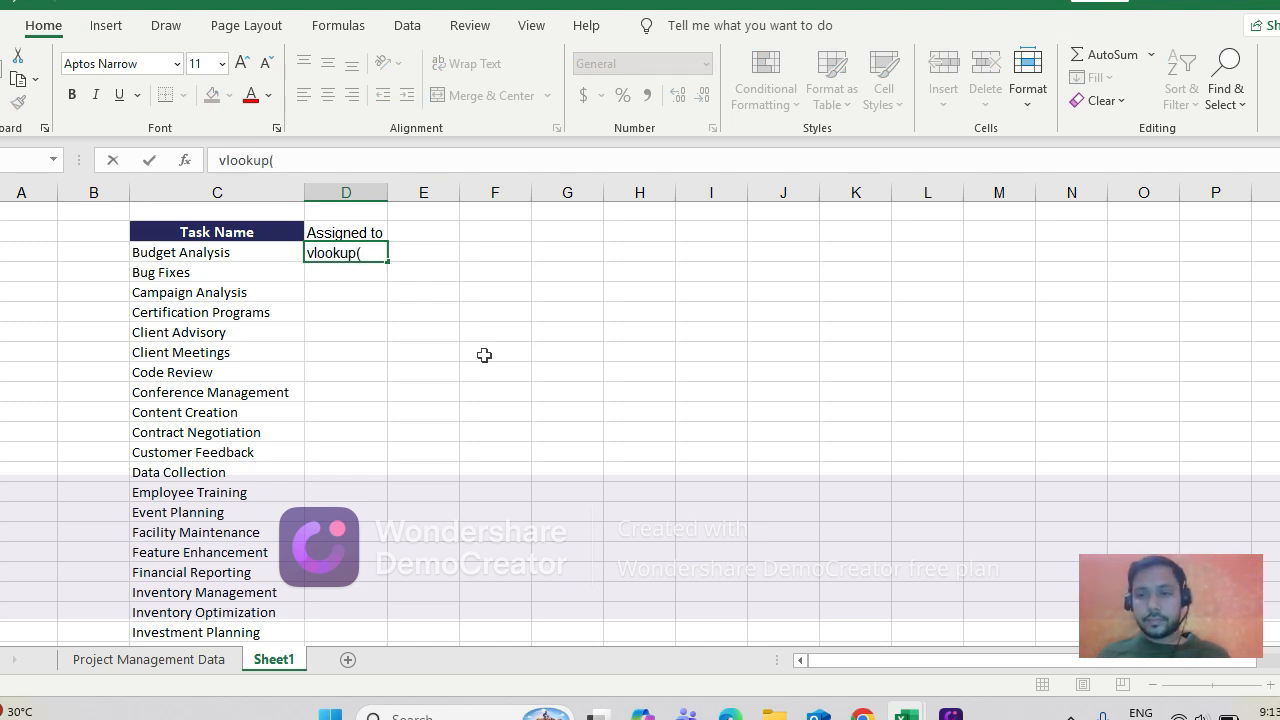
{"action": "key", "text": "BackSpace"}
{"action": "key", "text": "BackSpace"}
{"action": "key", "text": "BackSpace"}
{"action": "key", "text": "BackSpace"}
{"action": "key", "text": "BackSpace"}
{"action": "key", "text": "BackSpace"}
{"action": "key", "text": "BackSpace"}
{"action": "key", "text": "BackSpace"}
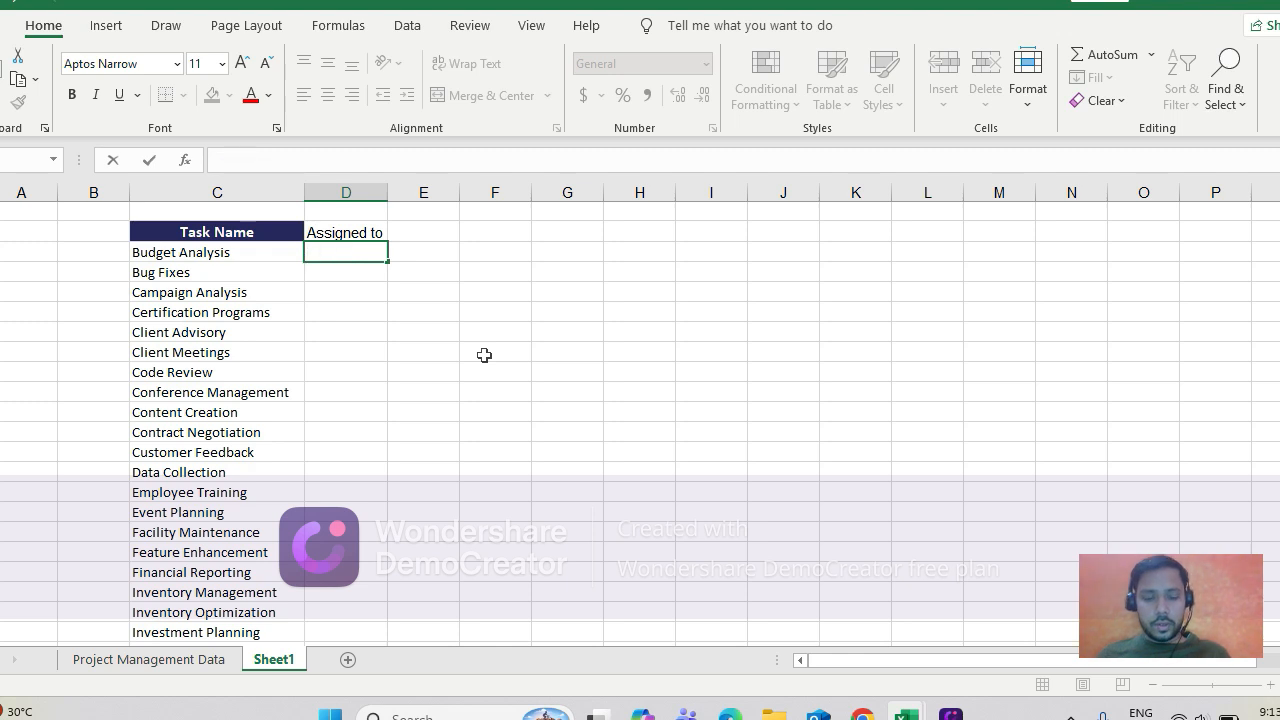
- Start a VLOOKUP formula beside Budget Analysis, using that task name cell C3 as the lookup value
{"action": "type", "text": "=vloo"}
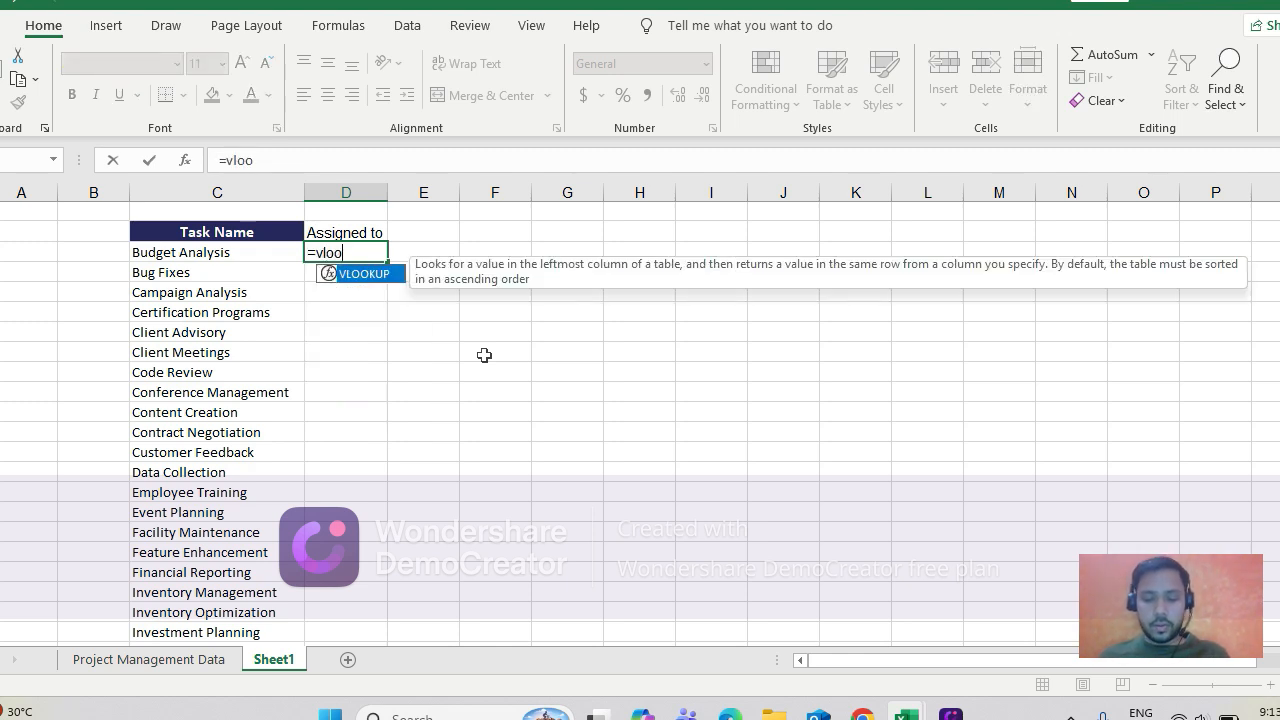
{"action": "type", "text": "kup"}
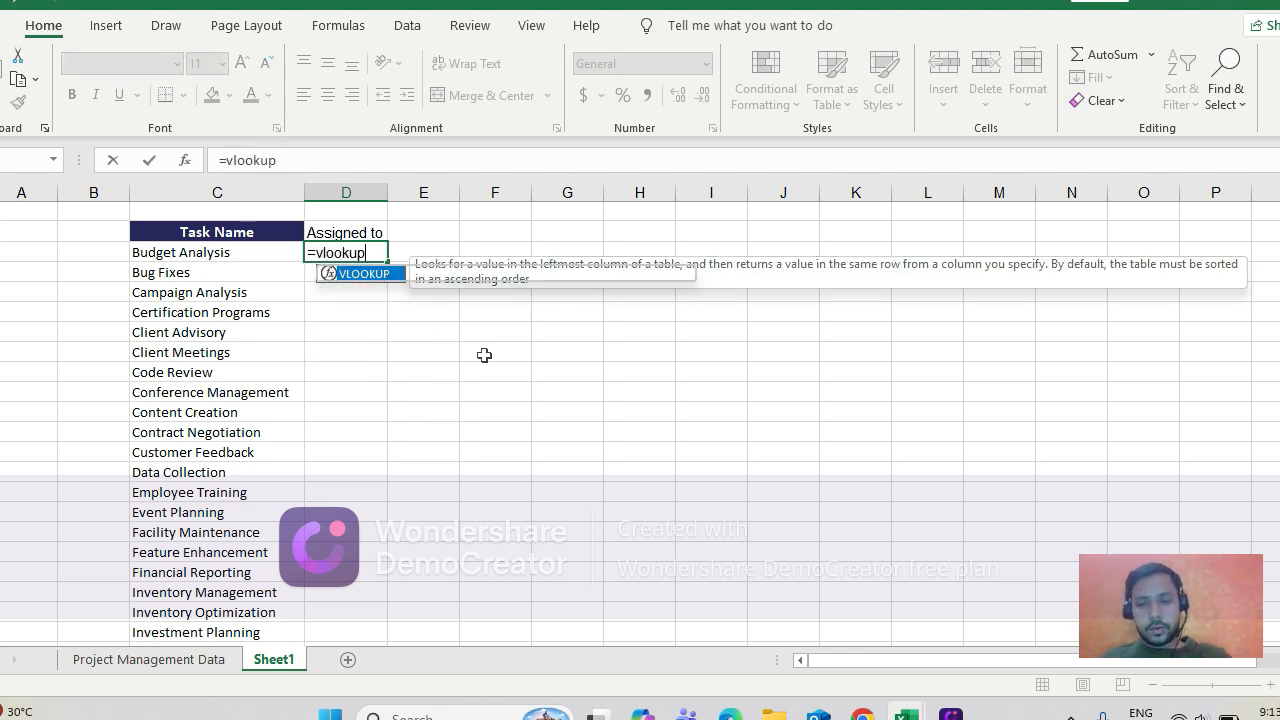
{"action": "type", "text": "("}
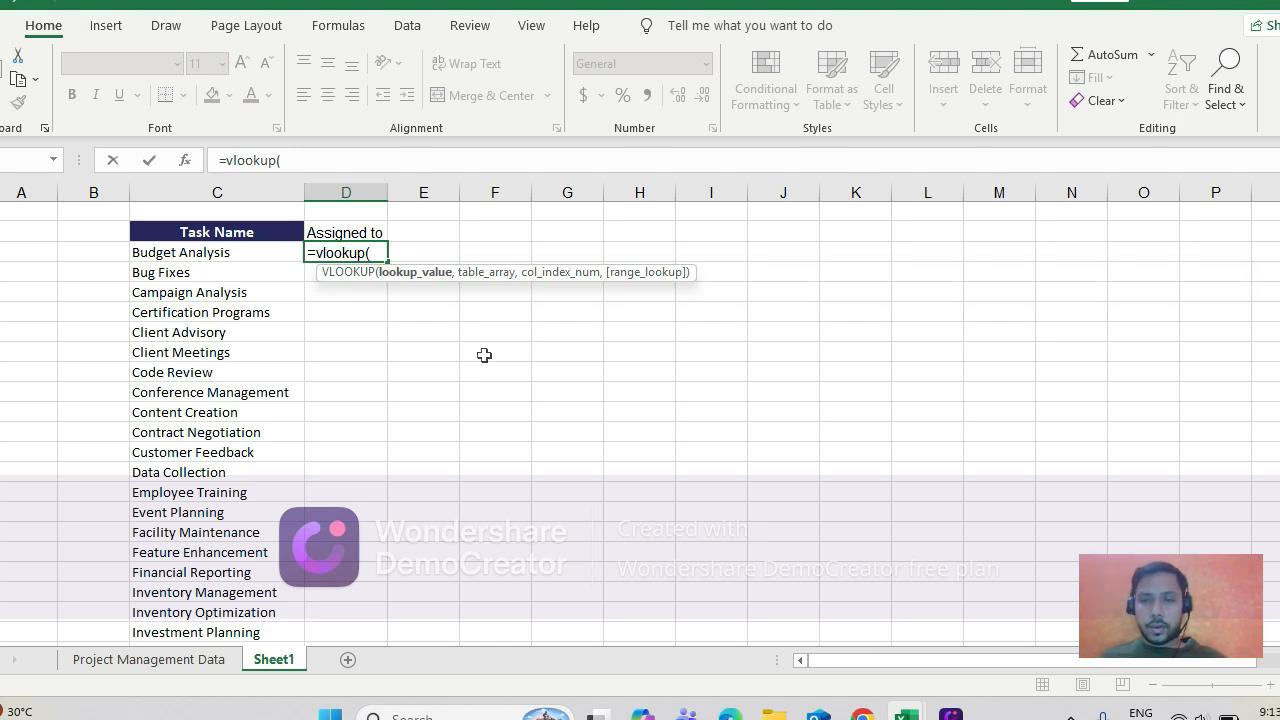
{"action": "left_click", "coordinate": [484, 355]}
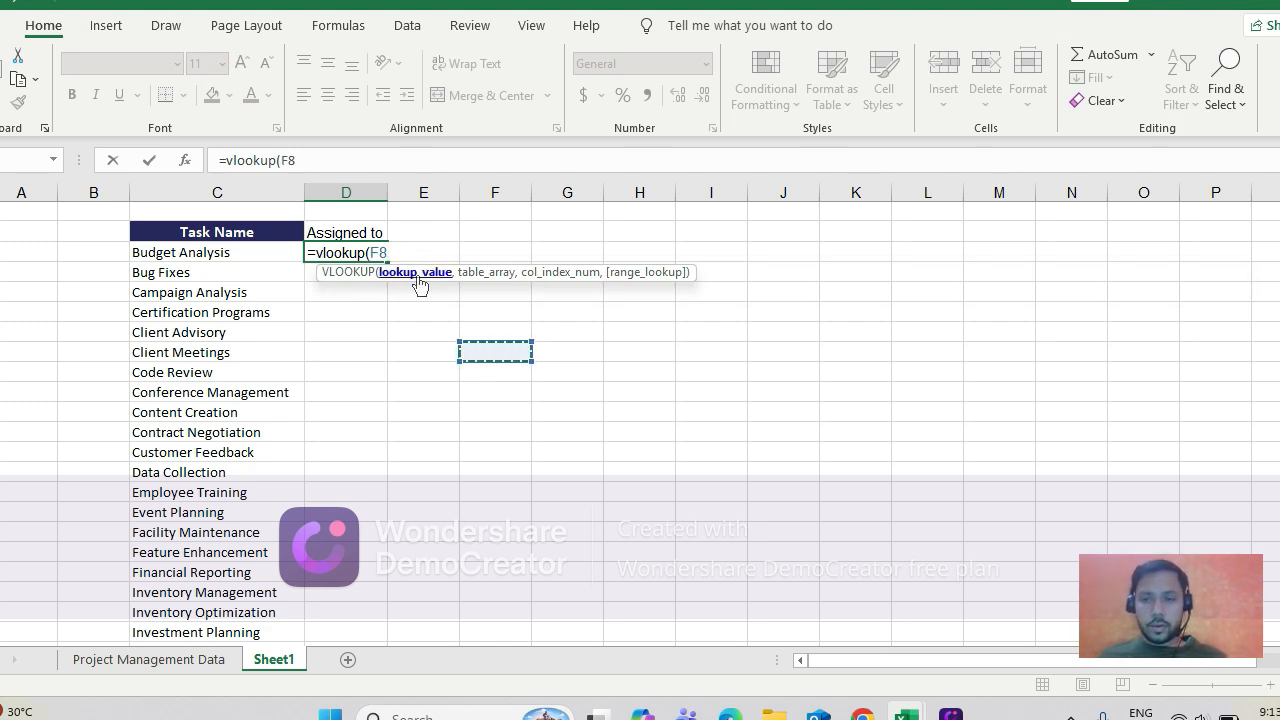
{"action": "left_click", "coordinate": [237, 253]}
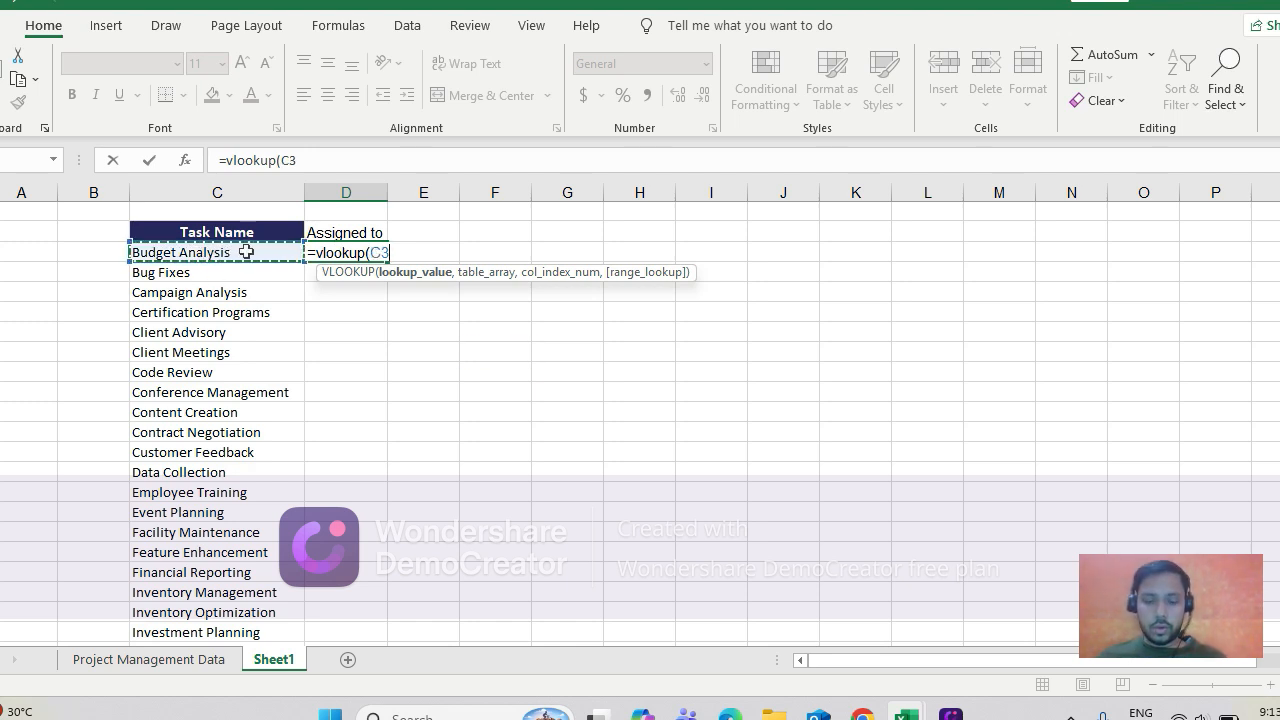
{"action": "type", "text": ","}
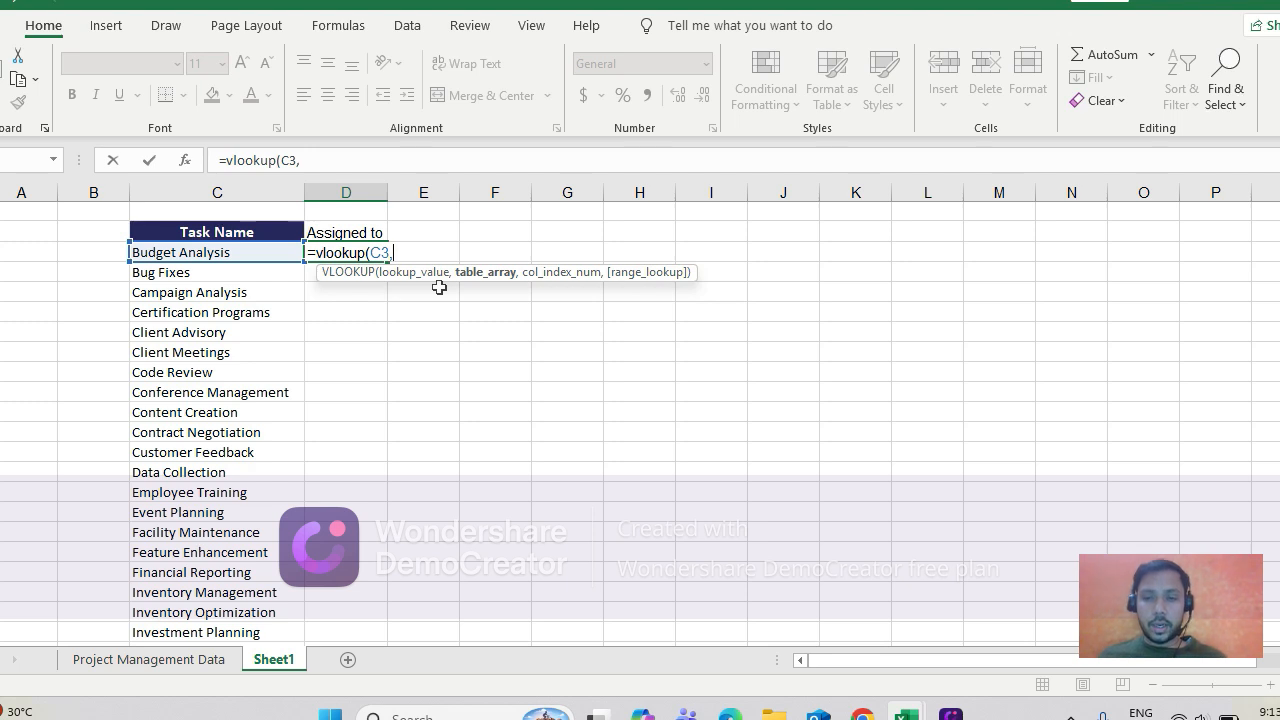
- Set the VLOOKUP table array to C6:H52 on the Project Management Data sheet, from Task Name through Progress
{"action": "left_click", "coordinate": [178, 664]}
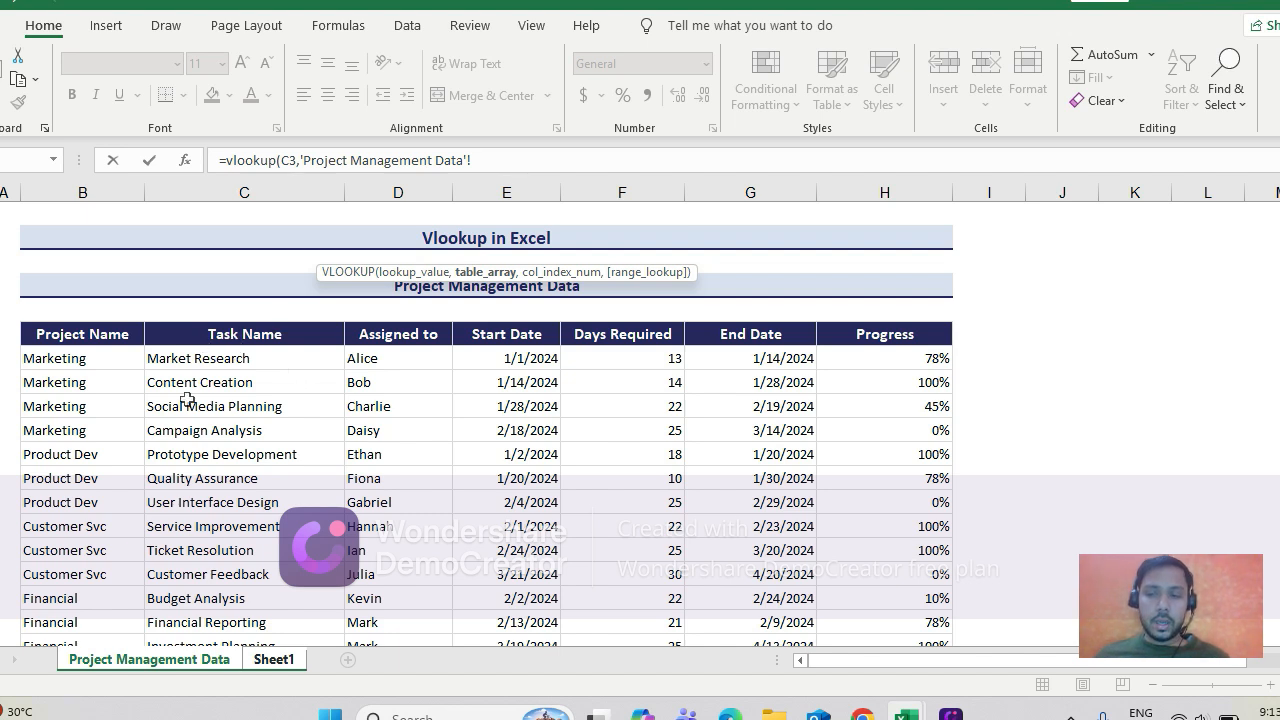
{"action": "left_click", "coordinate": [250, 334]}
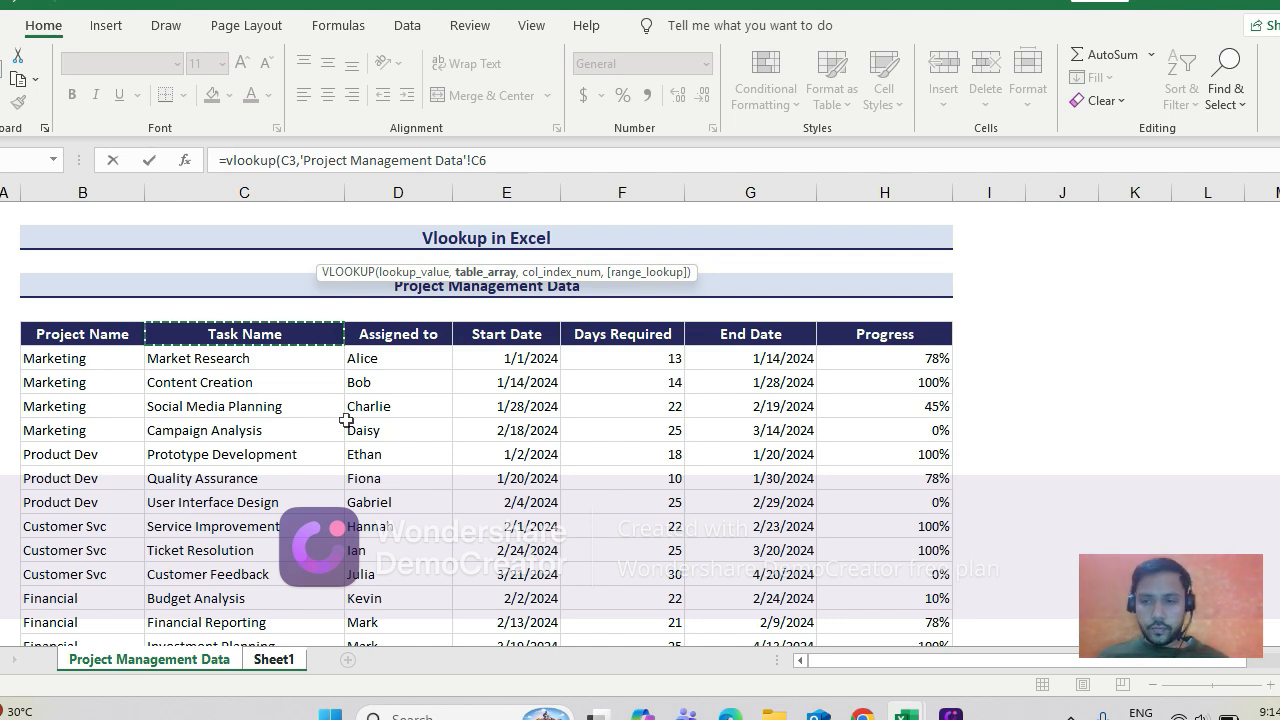
{"action": "key", "text": "ctrl+shift+Down"}
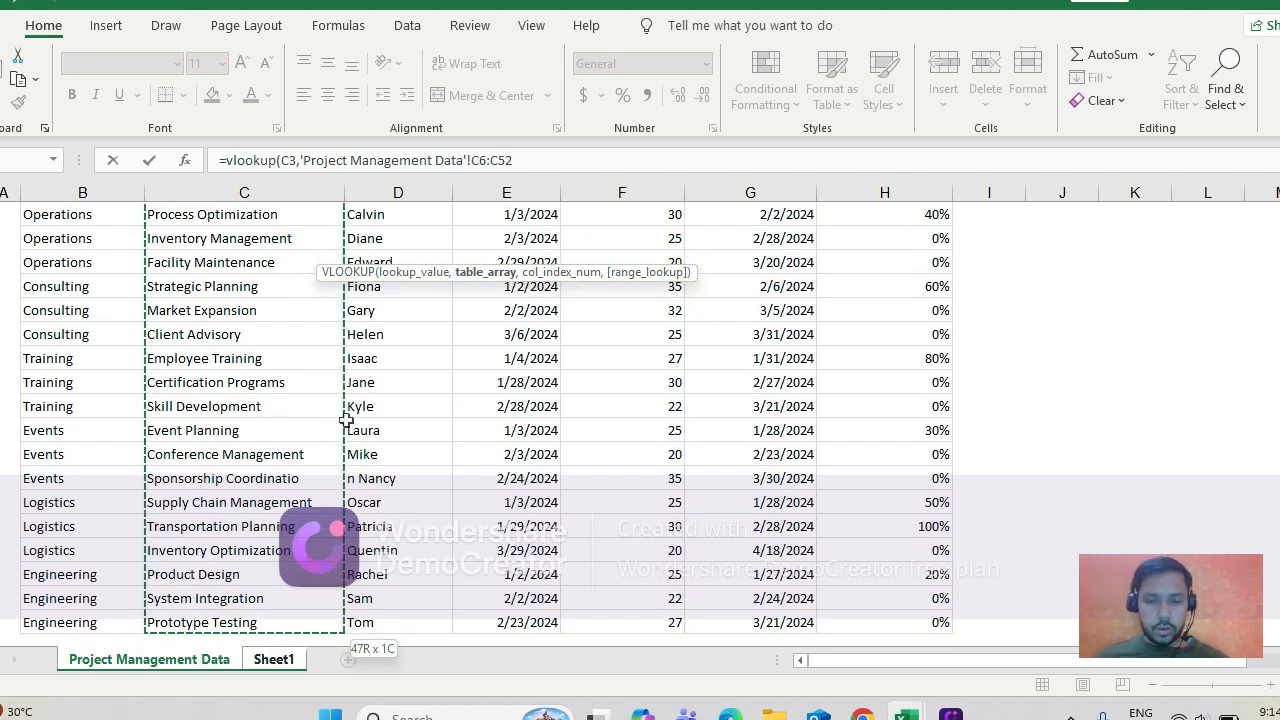
{"action": "key", "text": "ctrl+shift+Right"}
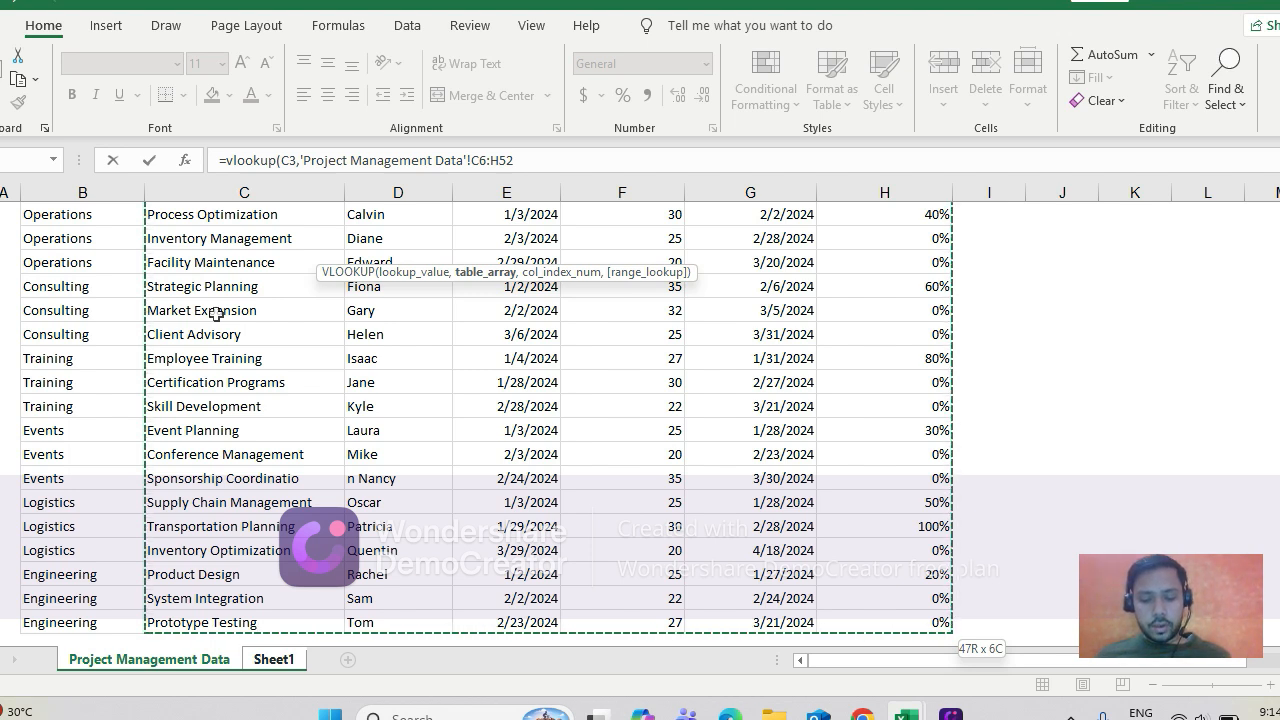
{"action": "type", "text": ","}
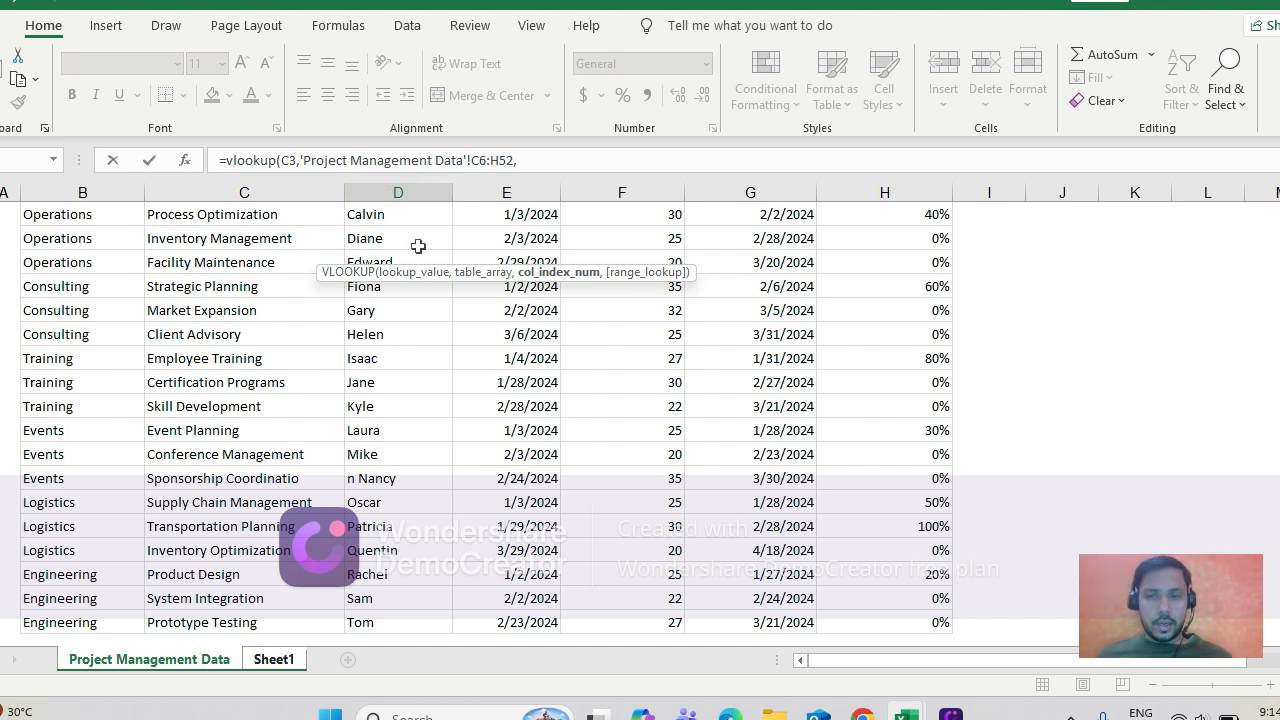
- Complete the VLOOKUP with column index 2 and no range_lookup argument, and reselect the formula cell
{"action": "left_click", "coordinate": [545, 154]}
{"action": "type", "text": "2"}
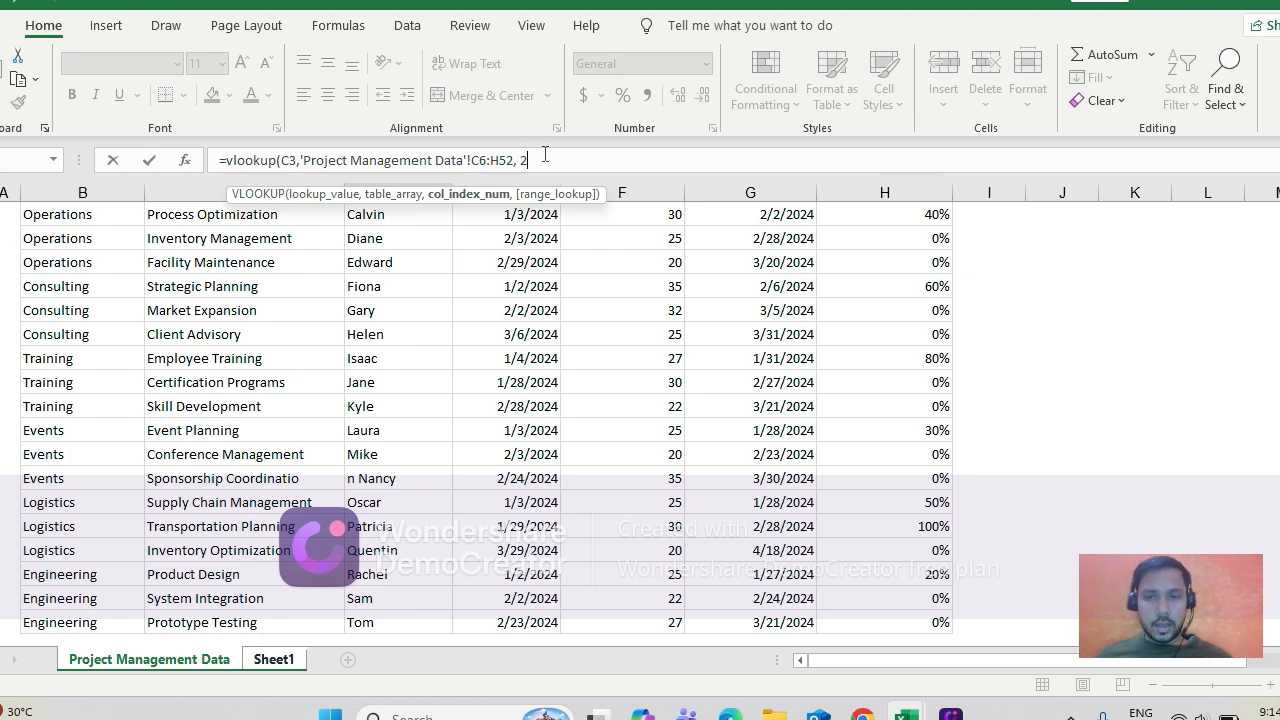
{"action": "type", "text": ")"}
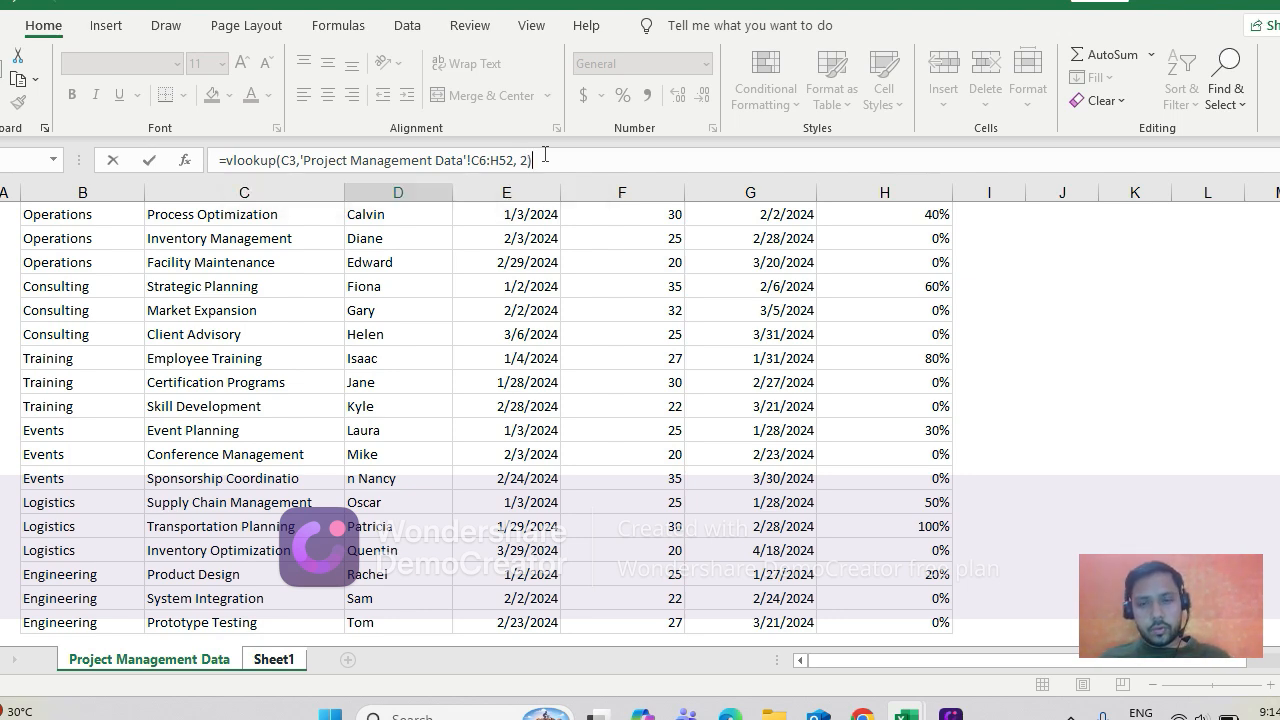
{"action": "key", "text": "Return"}
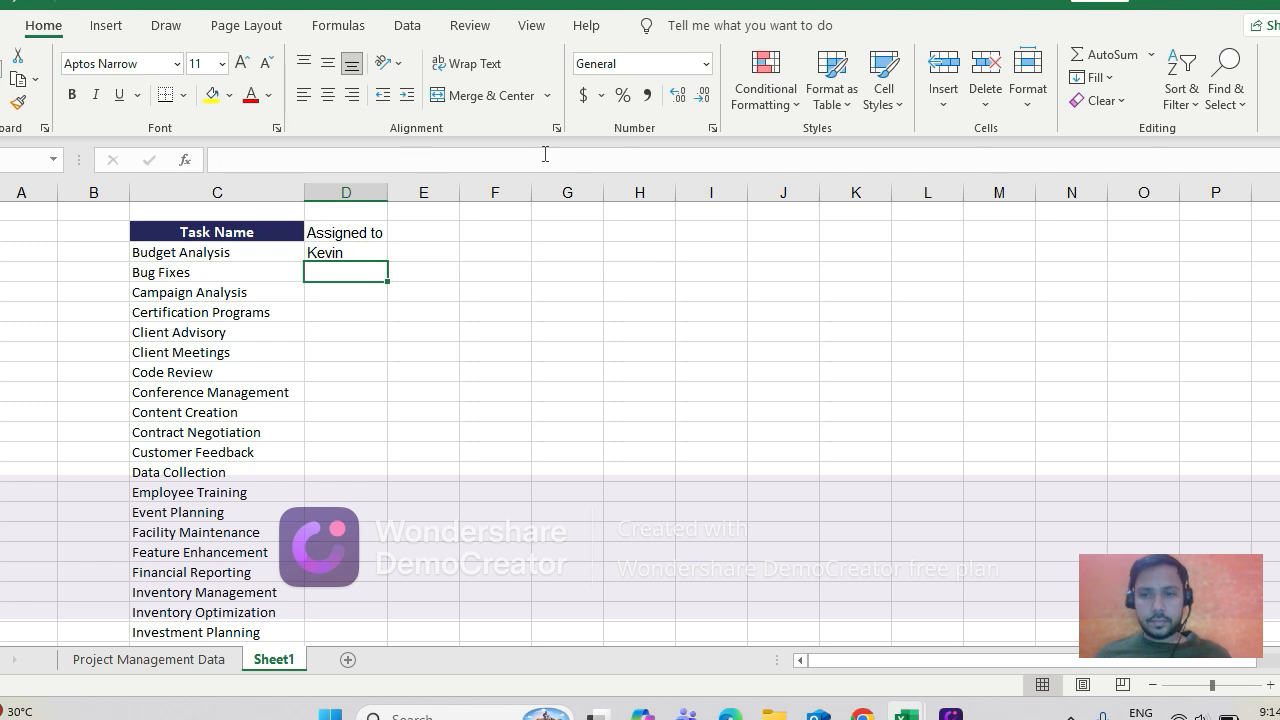
{"action": "key", "text": "Up"}
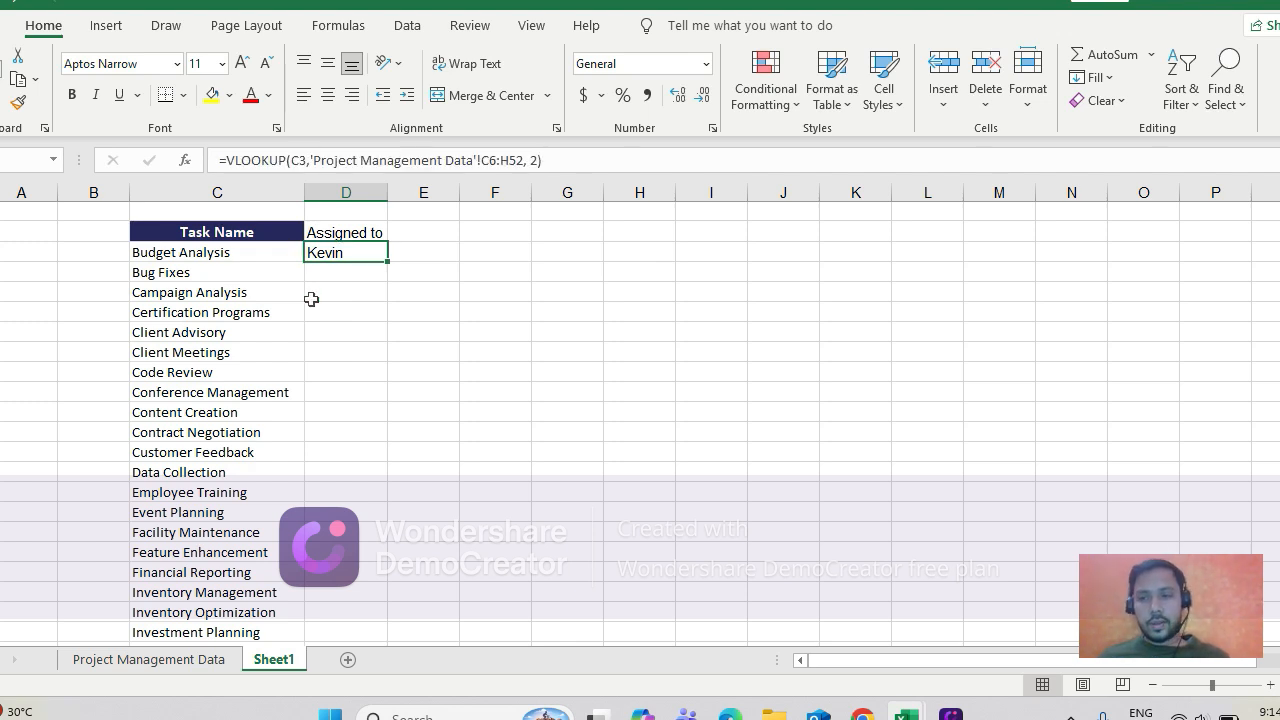
- Check the Budget Analysis row on the Project Management Data sheet to verify the person assigned to it
{"action": "left_click", "coordinate": [191, 664]}
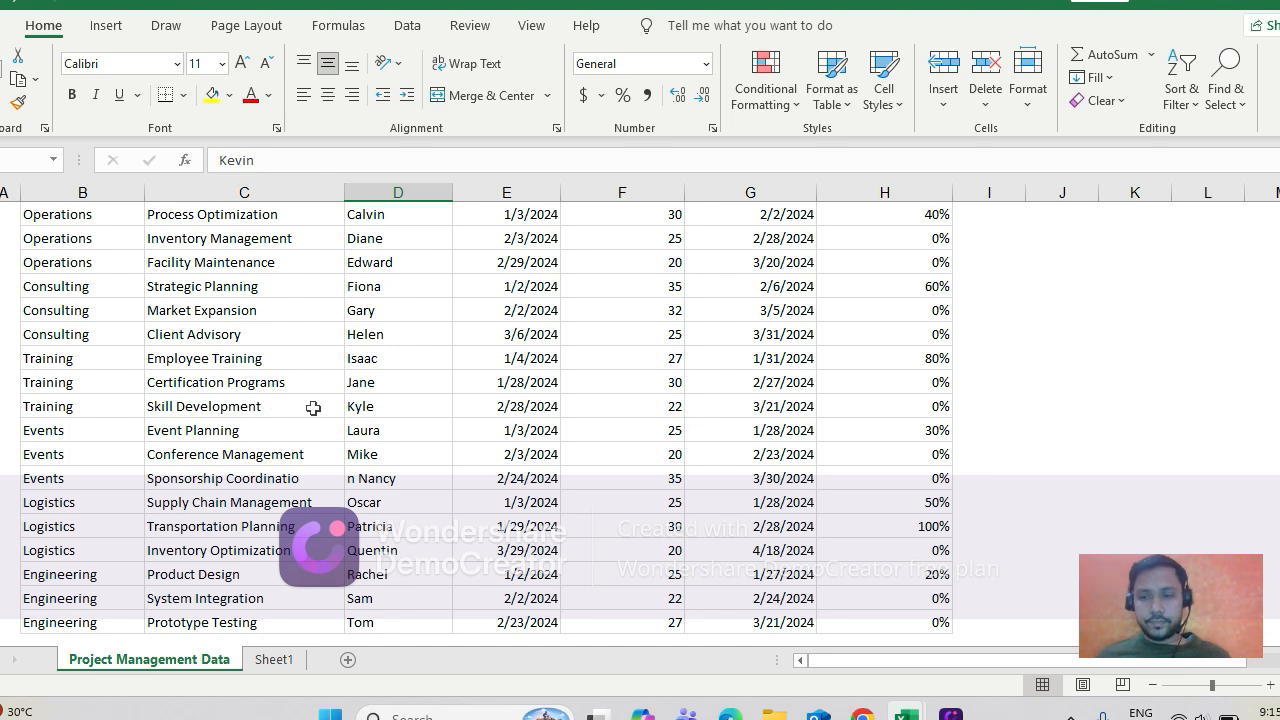
{"action": "left_click", "coordinate": [250, 376]}
{"action": "key", "text": "ctrl+Up"}
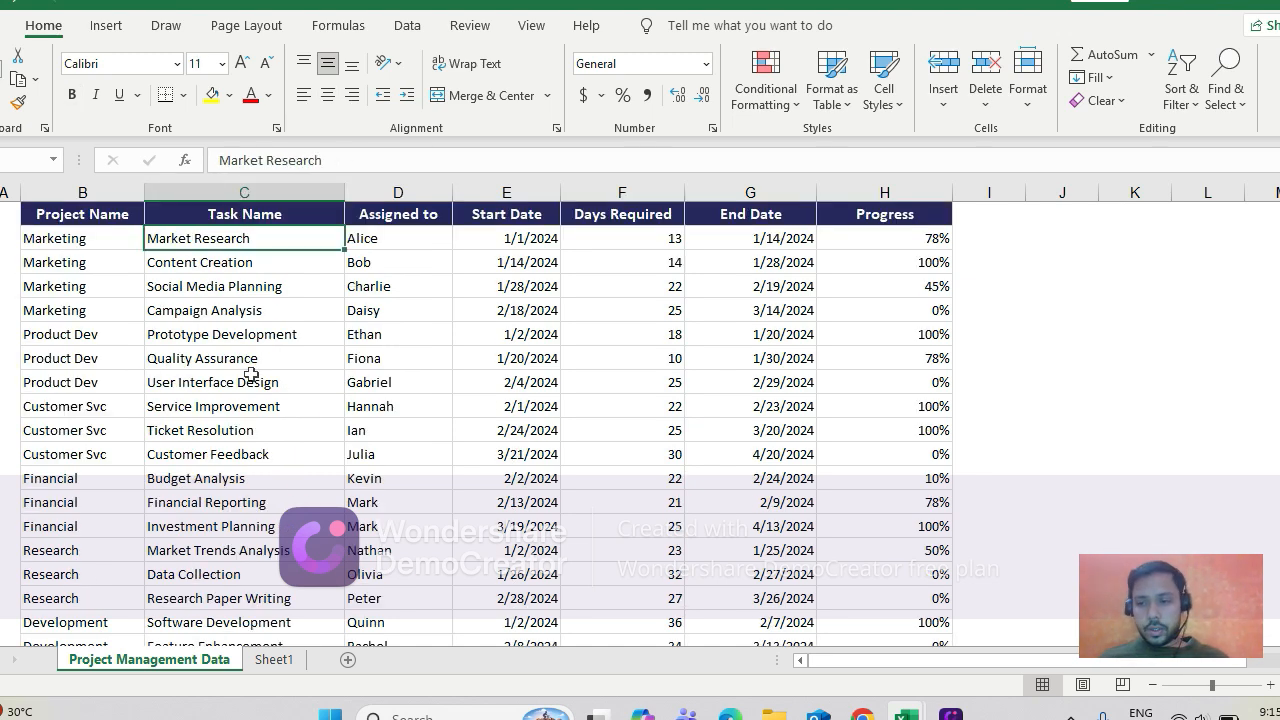
{"action": "key", "text": "Down"}
{"action": "key", "text": "Down"}
{"action": "key", "text": "Down"}
{"action": "key", "text": "Down"}
{"action": "key", "text": "Down"}
{"action": "key", "text": "Down"}
{"action": "key", "text": "Down"}
{"action": "key", "text": "Down"}
{"action": "key", "text": "Down"}
{"action": "key", "text": "Down"}
{"action": "key", "text": "Down"}
{"action": "key", "text": "Down"}
{"action": "key", "text": "Up"}
{"action": "key", "text": "Up"}
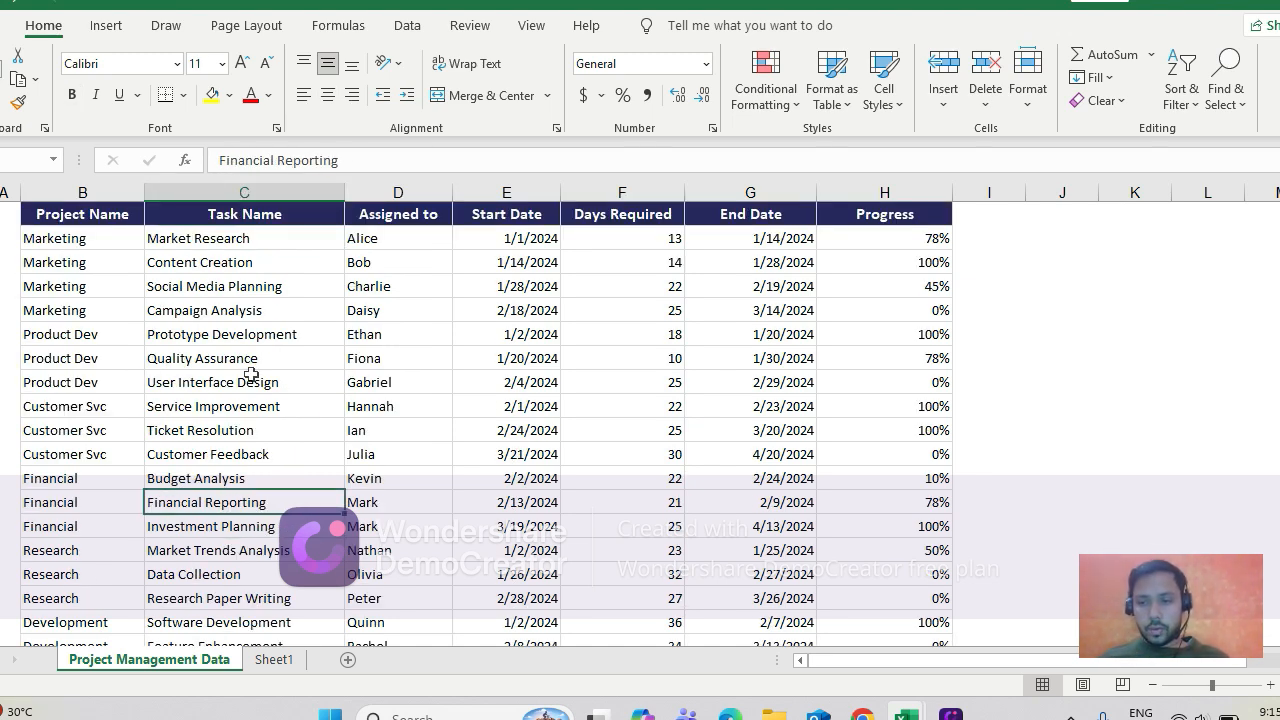
{"action": "key", "text": "shift+space"}
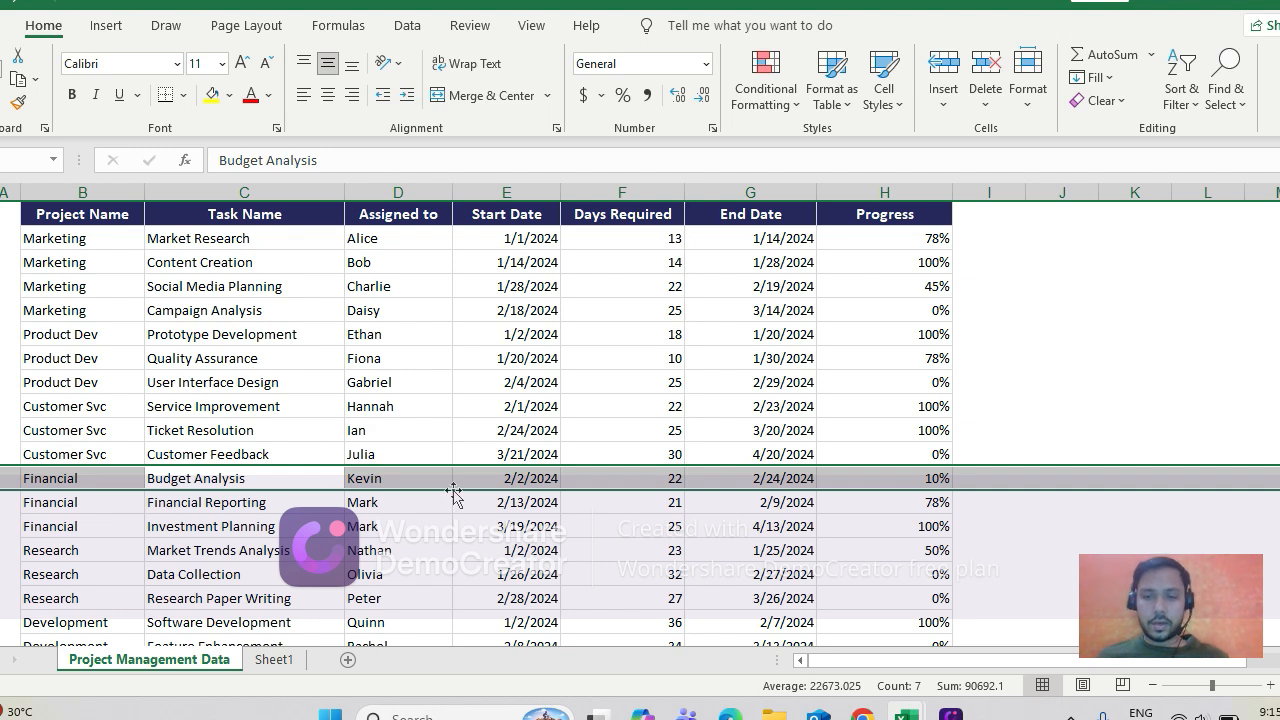
{"action": "left_click", "coordinate": [401, 481]}
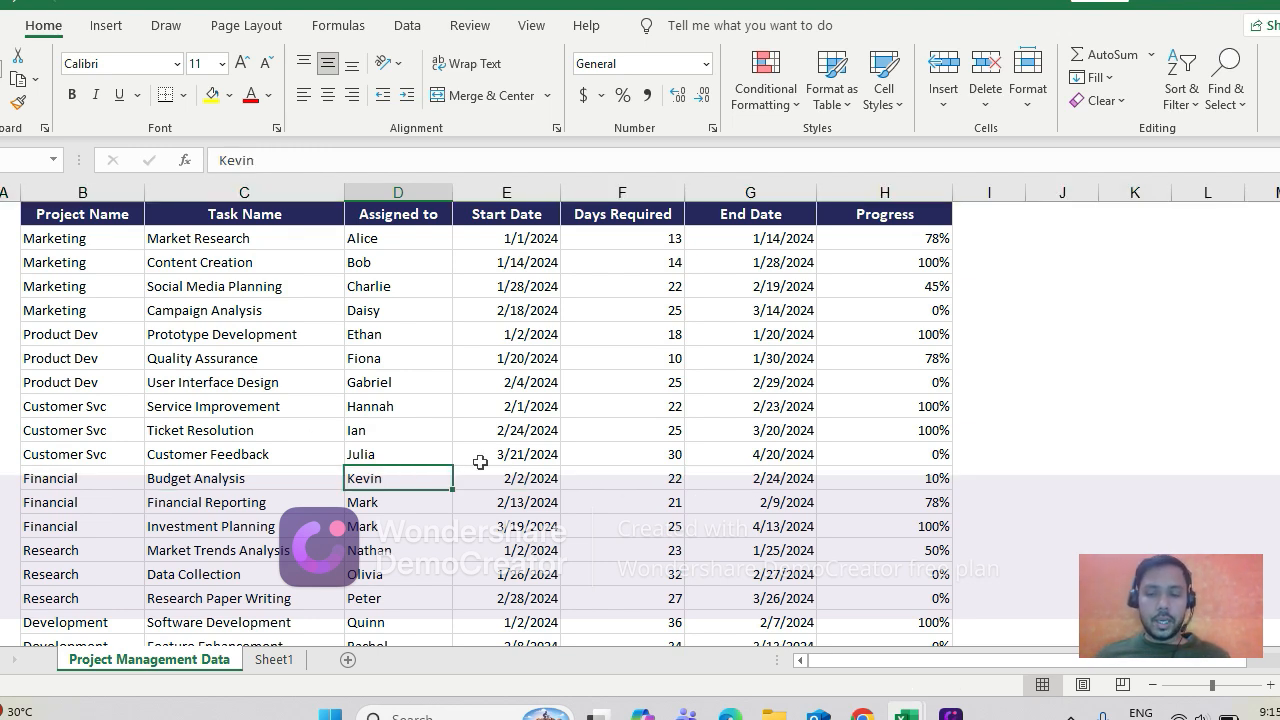
- Copy Sheet1's Budget Analysis VLOOKUP formula down the Assigned to column through the User Interface Design row
{"action": "left_click", "coordinate": [275, 661]}
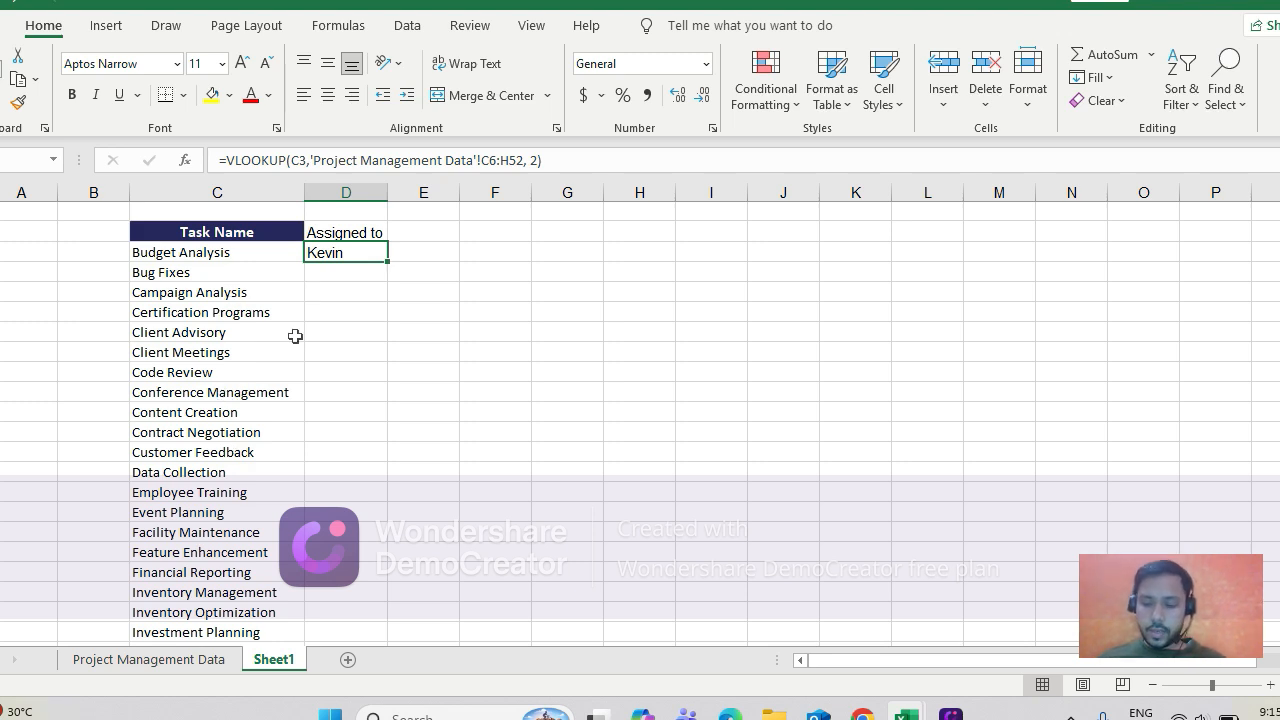
{"action": "key", "text": "ctrl+c"}
{"action": "key", "text": "Left"}
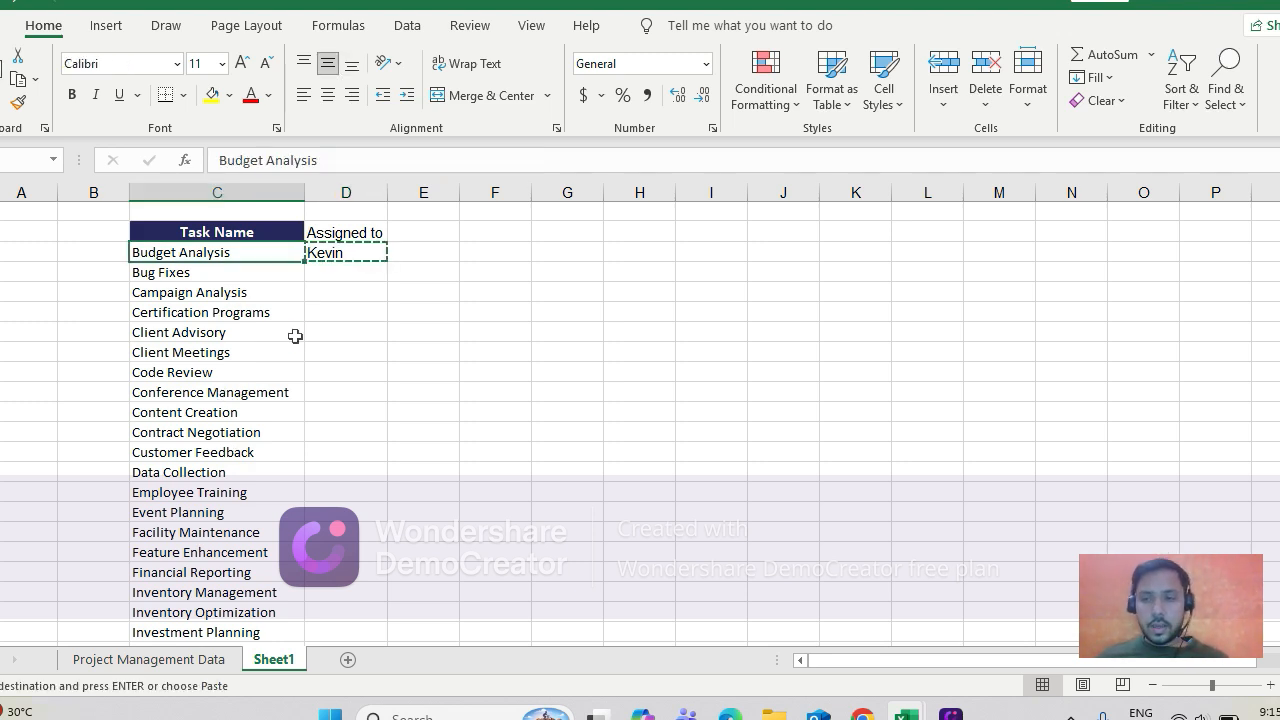
{"action": "key", "text": "ctrl+Down"}
{"action": "key", "text": "Right"}
{"action": "key", "text": "ctrl+shift+Up"}
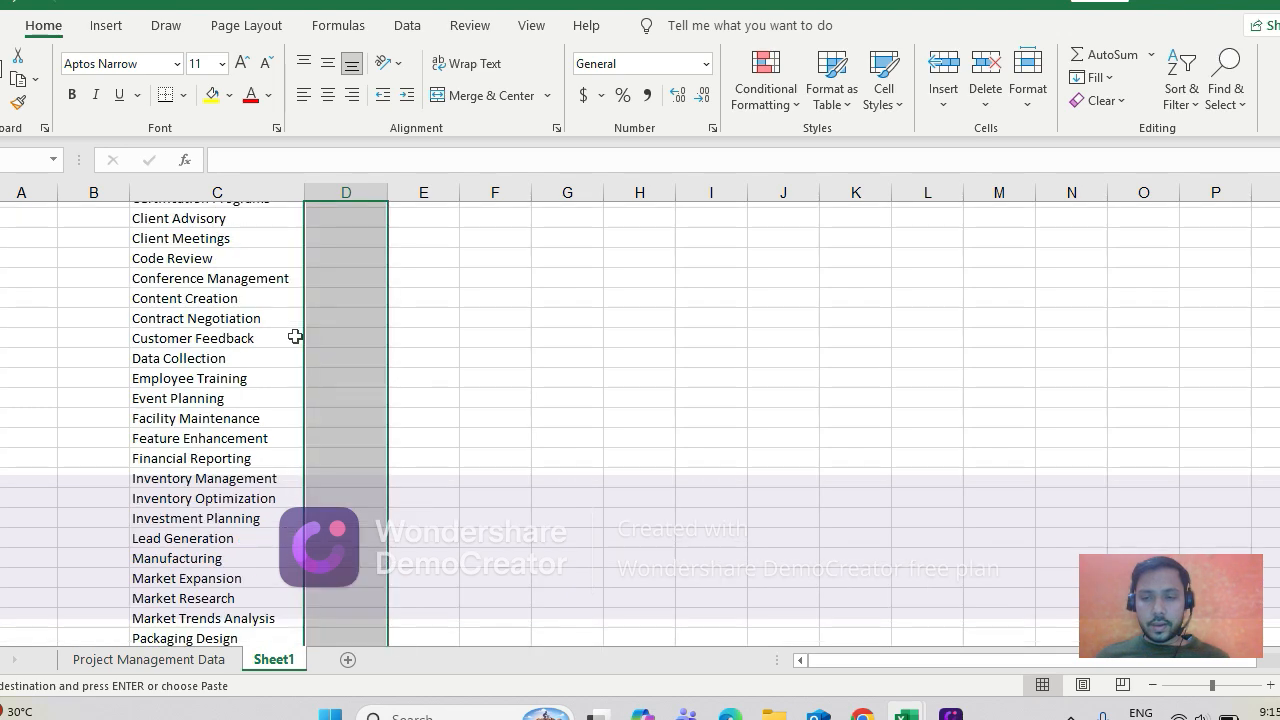
{"action": "key", "text": "ctrl+v"}
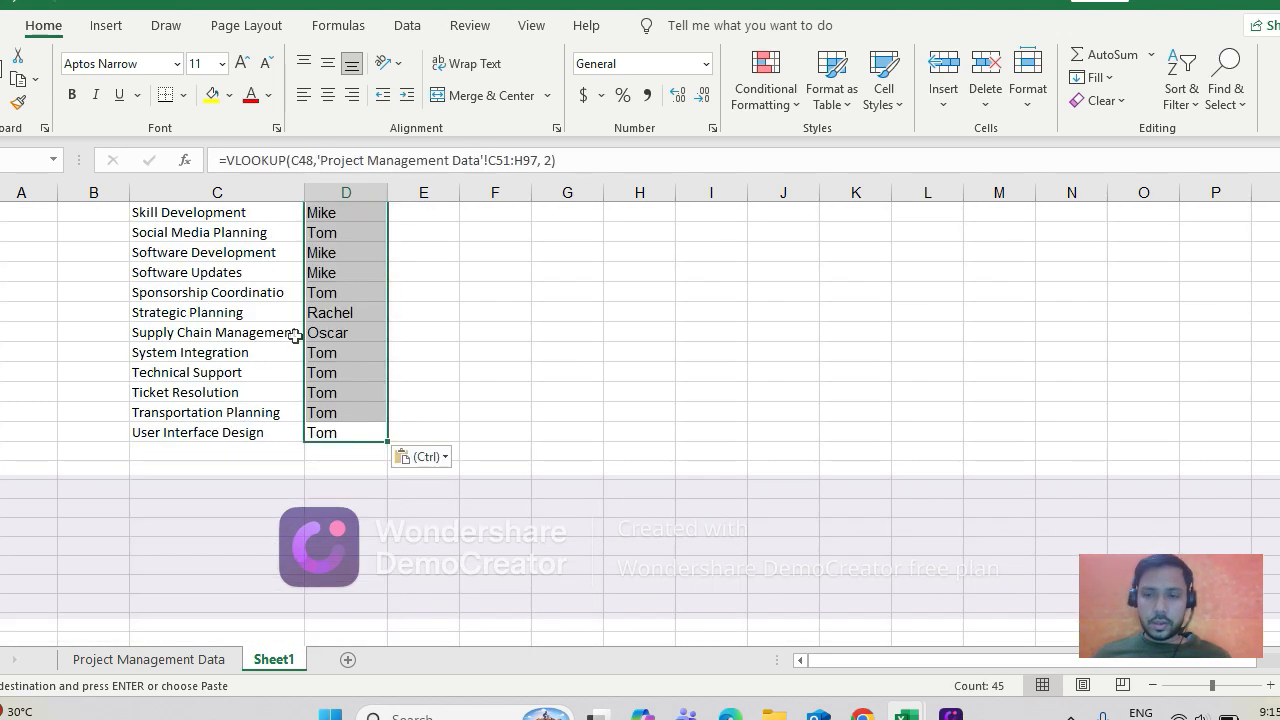
- Examine the copied VLOOKUP formulas and their results in the upper rows of Sheet1's Assigned to column
{"action": "key", "text": "Up"}
{"action": "key", "text": "ctrl+Up"}
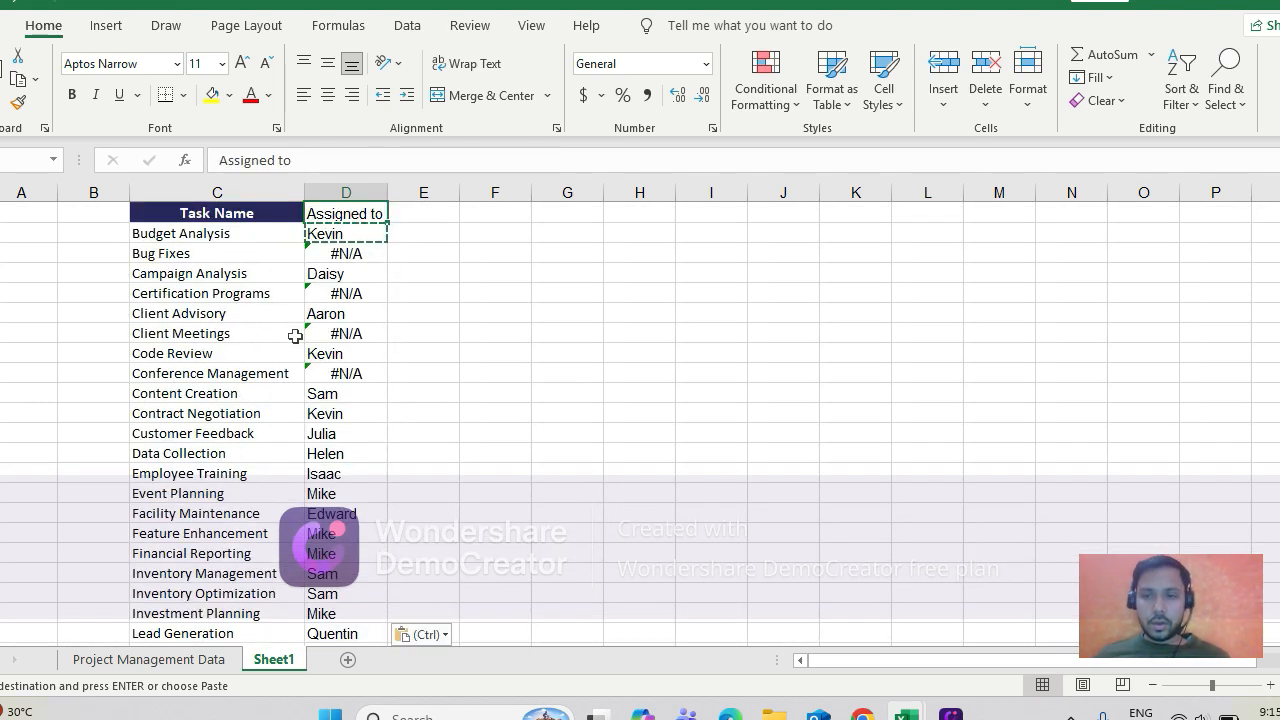
{"action": "key", "text": "Up"}
{"action": "key", "text": "Down"}
{"action": "key", "text": "Down"}
{"action": "key", "text": "Down"}
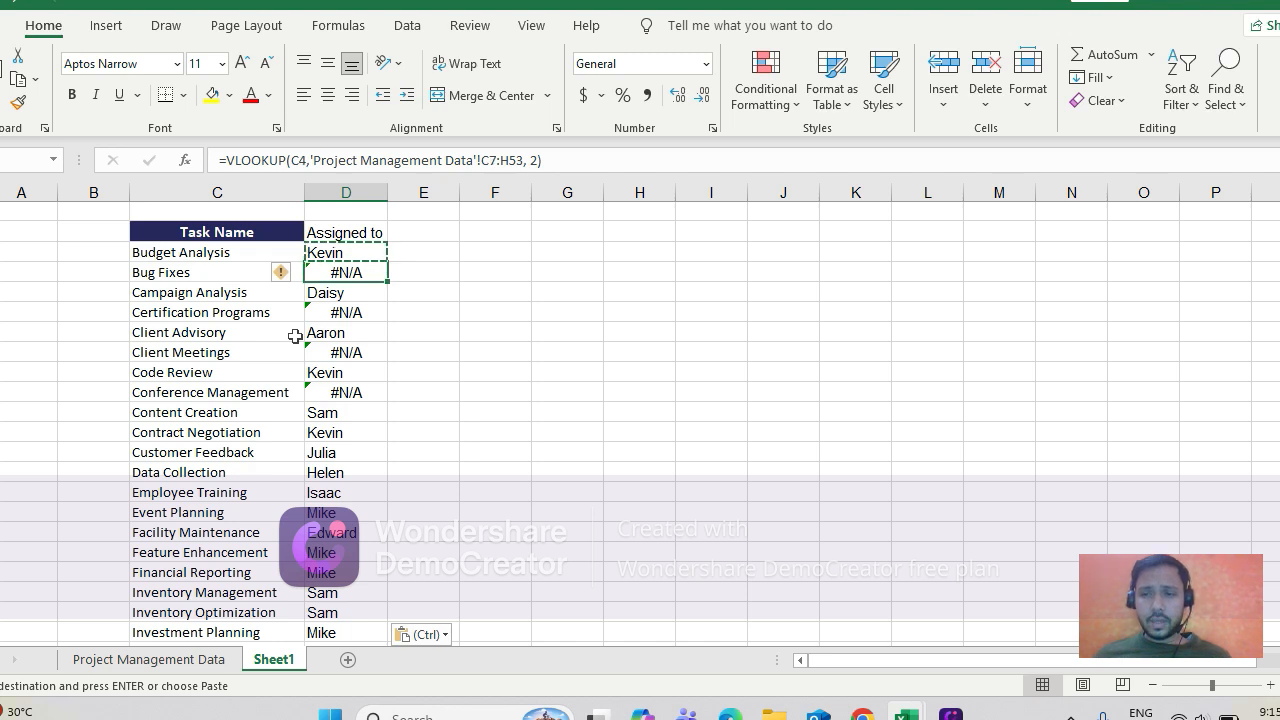
{"action": "key", "text": "Down"}
{"action": "key", "text": "Down"}
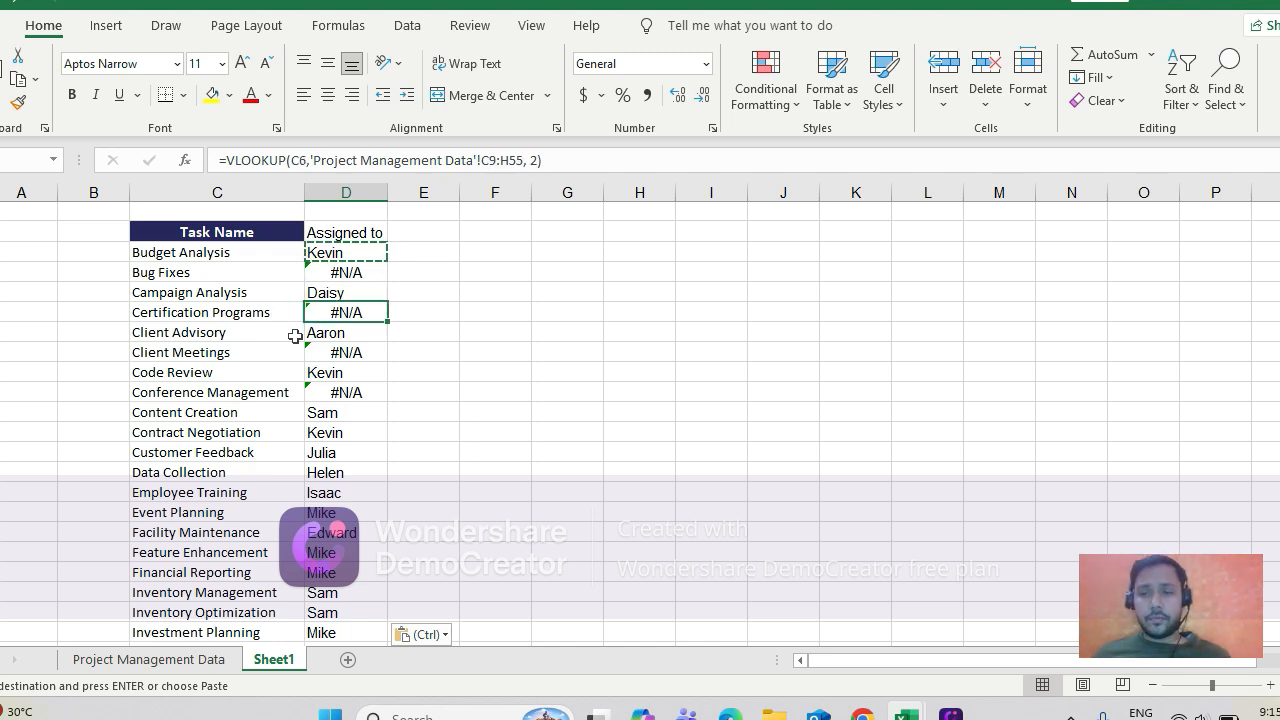
{"action": "key", "text": "Up"}
{"action": "key", "text": "Up"}
{"action": "key", "text": "Up"}
{"action": "key", "text": "Down"}
{"action": "key", "text": "Down"}
{"action": "key", "text": "Down"}
{"action": "key", "text": "Down"}
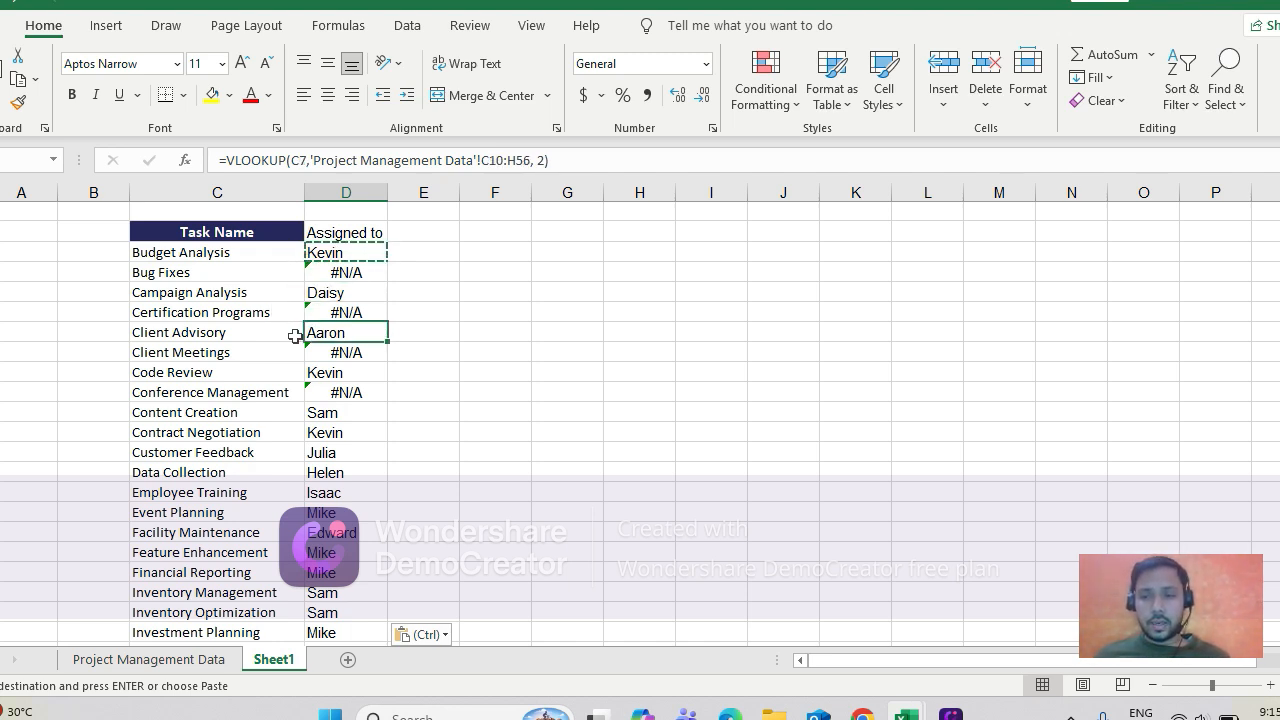
{"action": "key", "text": "Down"}
{"action": "key", "text": "Down"}
{"action": "key", "text": "Down"}
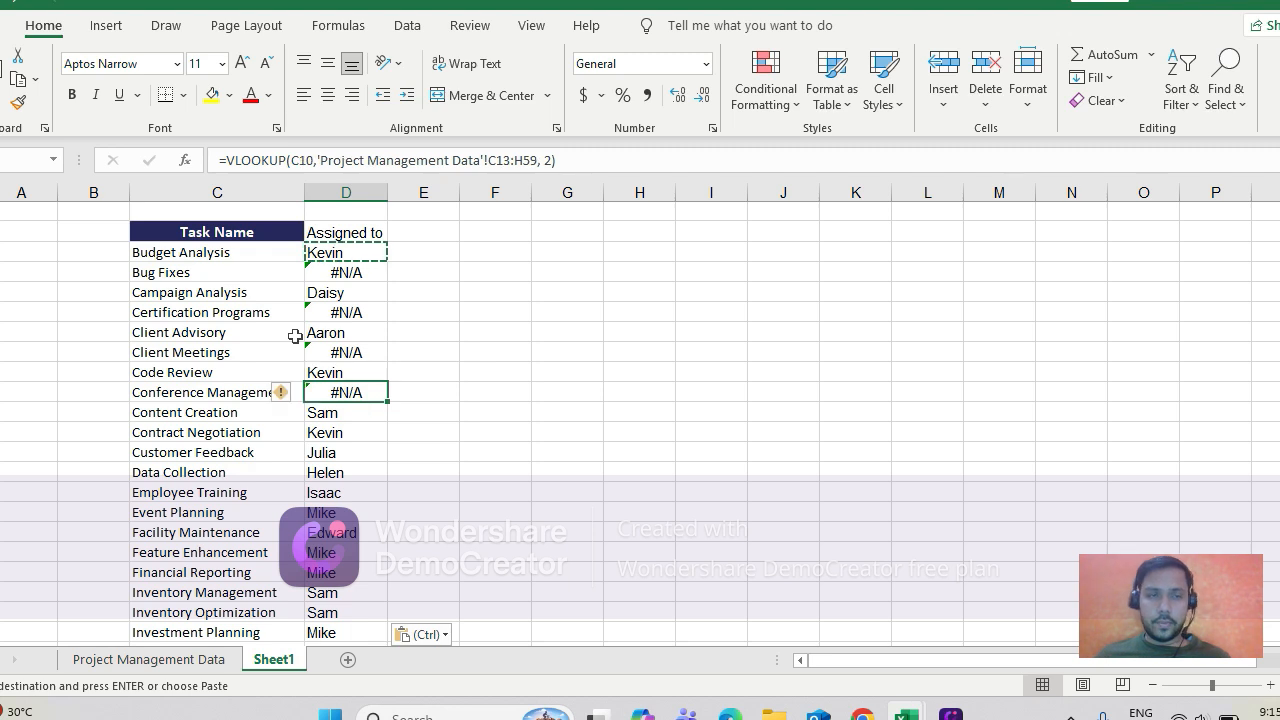
{"action": "key", "text": "Down"}
{"action": "key", "text": "Down"}
{"action": "key", "text": "Down"}
{"action": "key", "text": "Up"}
{"action": "key", "text": "Up"}
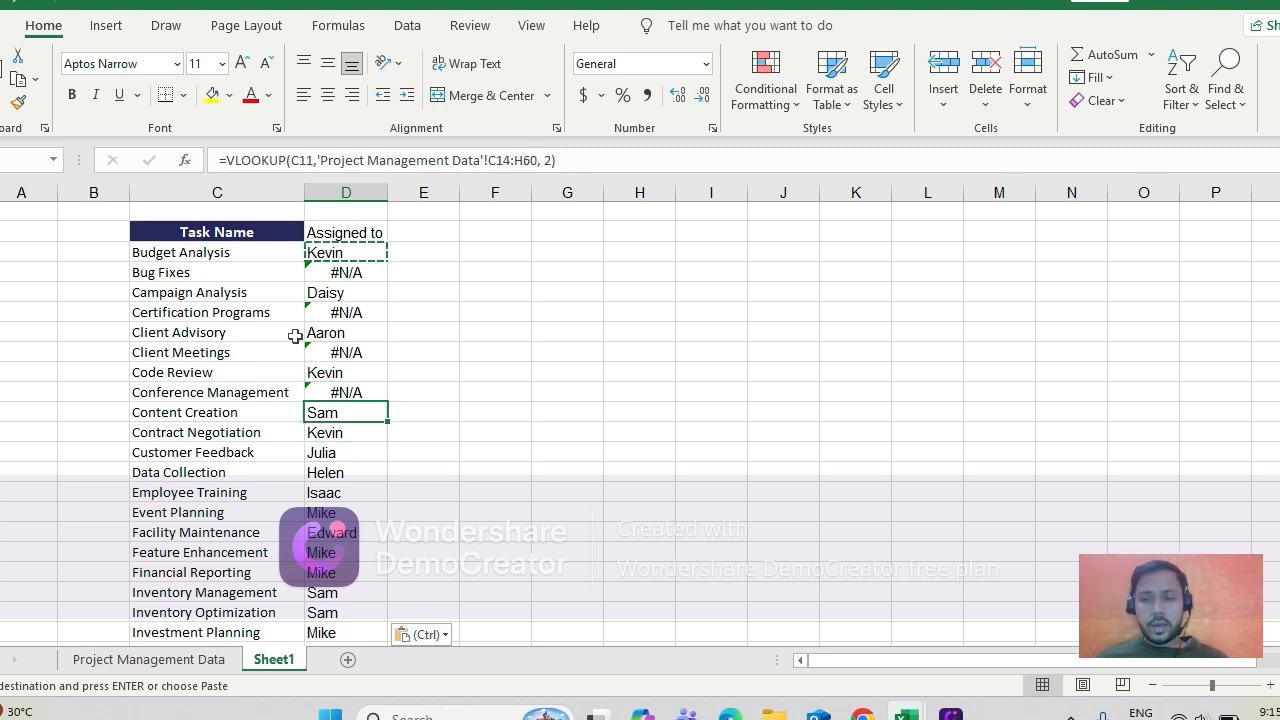
{"action": "key", "text": "Up"}
{"action": "key", "text": "Up"}
{"action": "key", "text": "Up"}
{"action": "key", "text": "Up"}
{"action": "key", "text": "Up"}
{"action": "key", "text": "Up"}
{"action": "key", "text": "Up"}
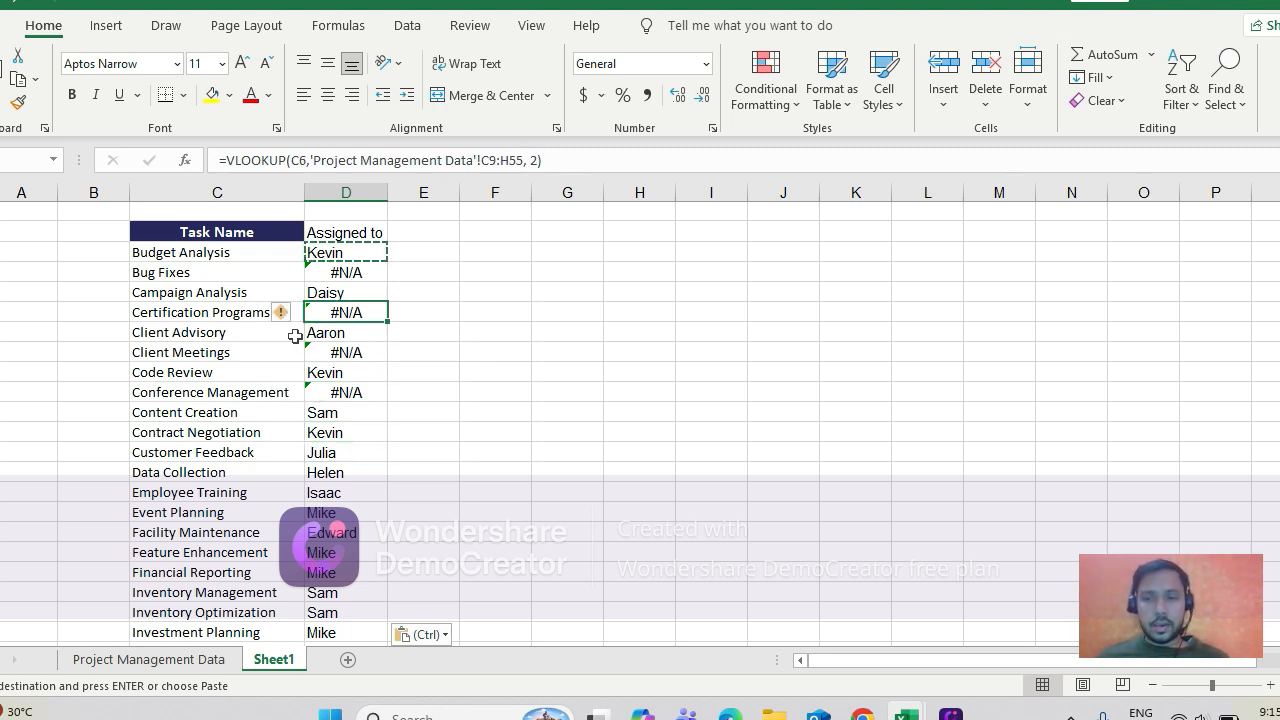
- Look through the Task Name column on the Project Management Data sheet for the Bug Fixes task
{"action": "key", "text": "Left"}
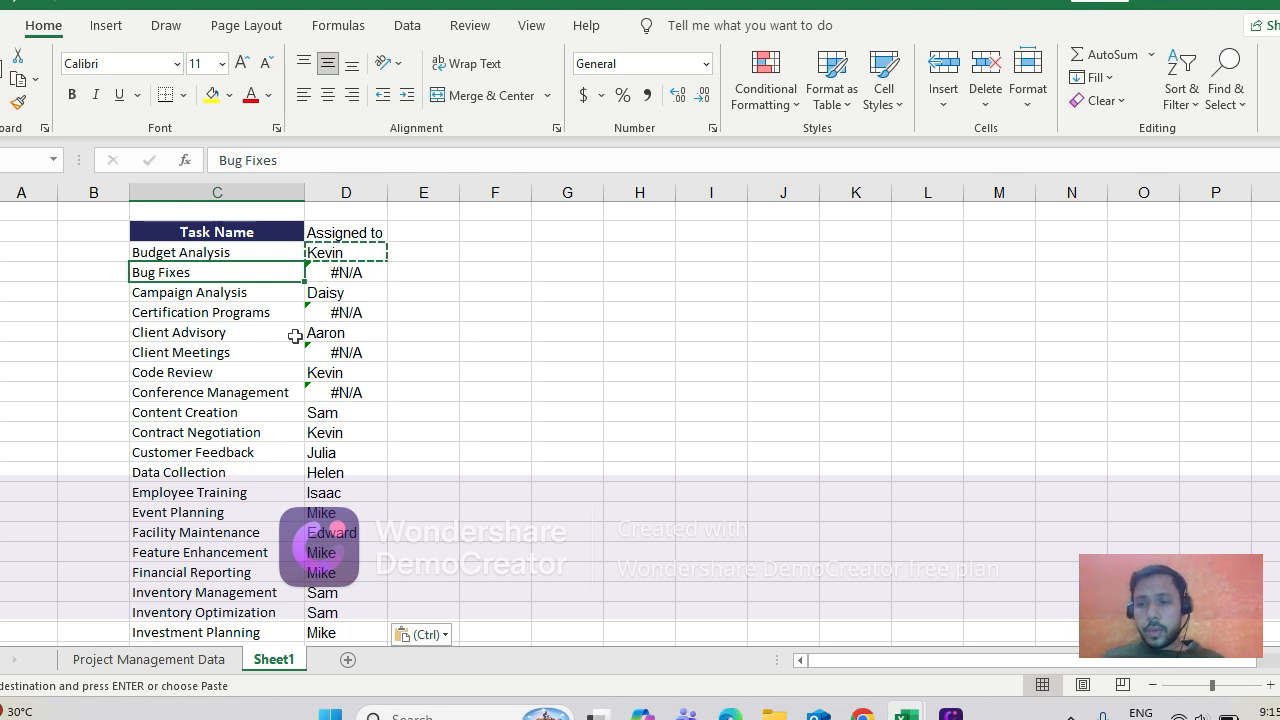
{"action": "left_click", "coordinate": [148, 659]}
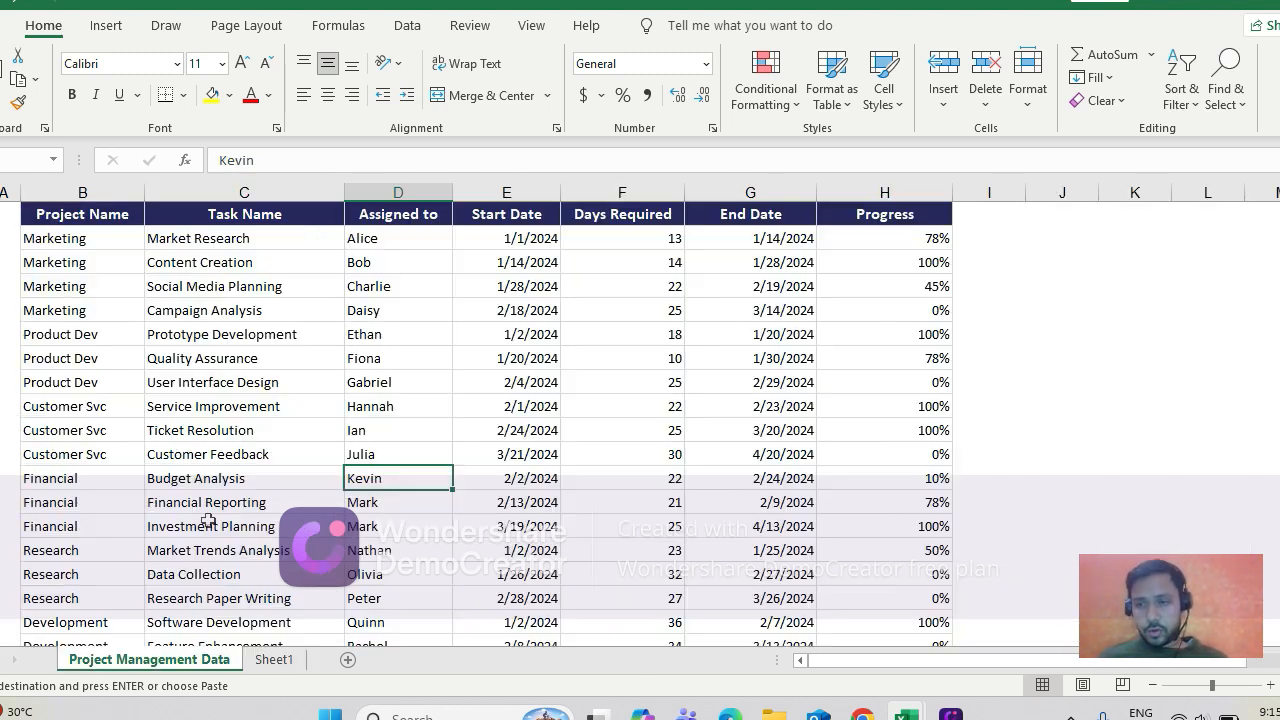
{"action": "left_click", "coordinate": [337, 280]}
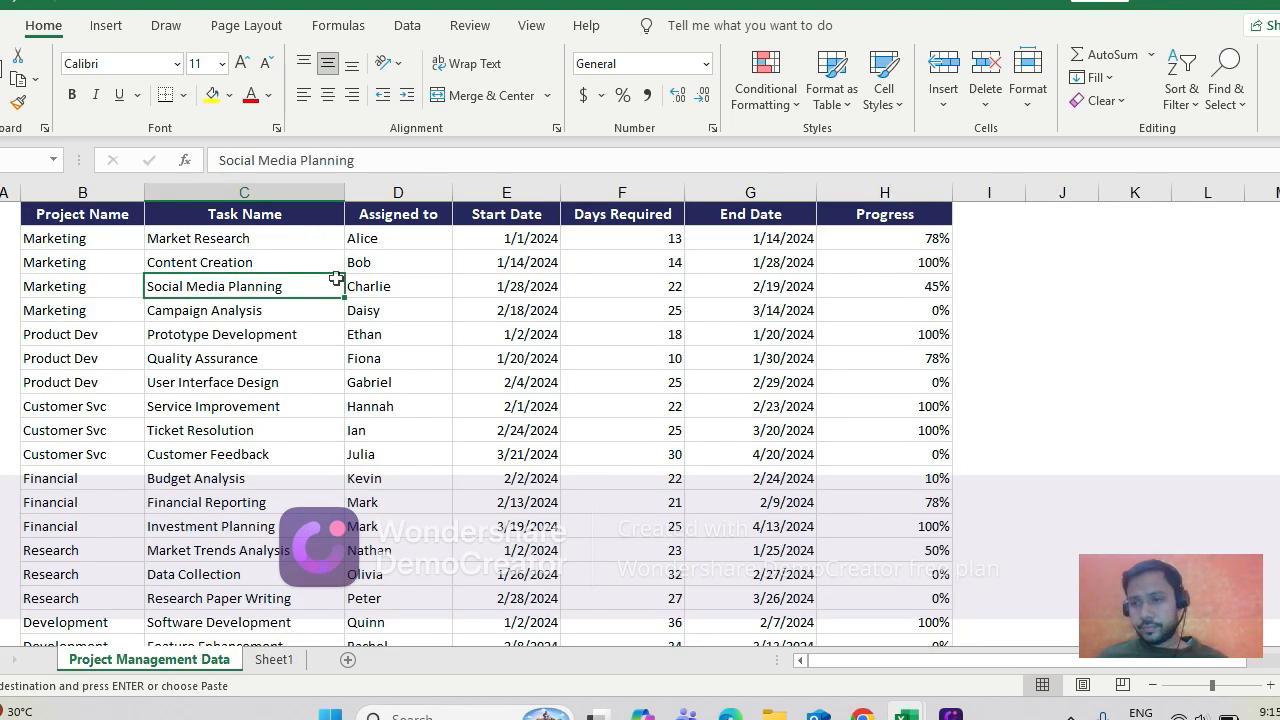
{"action": "key", "text": "Left"}
{"action": "key", "text": "Left"}
{"action": "key", "text": "Right"}
{"action": "key", "text": "Right"}
{"action": "key", "text": "Left"}
{"action": "key", "text": "Right"}
{"action": "key", "text": "Down"}
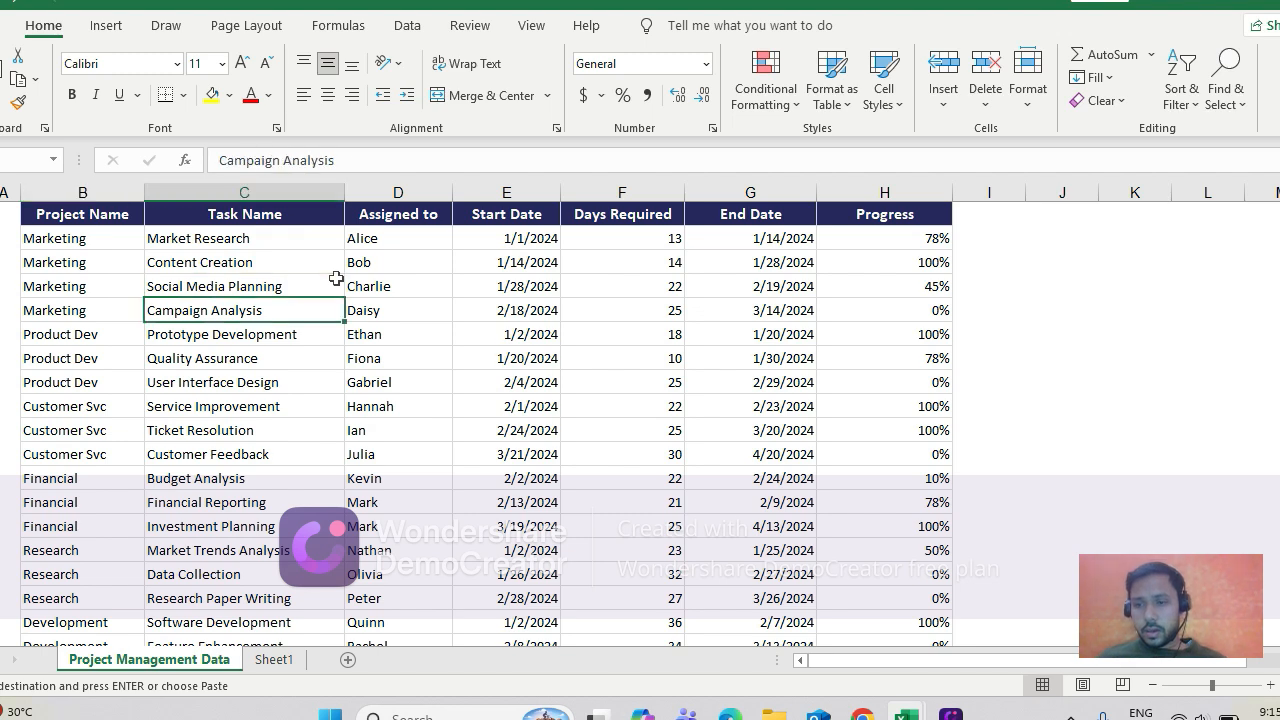
{"action": "key", "text": "Down"}
{"action": "key", "text": "Down"}
{"action": "key", "text": "Down"}
{"action": "key", "text": "Down"}
{"action": "key", "text": "Down"}
{"action": "key", "text": "Down"}
{"action": "key", "text": "Down"}
{"action": "key", "text": "Down"}
{"action": "key", "text": "Down"}
{"action": "key", "text": "Down"}
{"action": "key", "text": "Down"}
{"action": "key", "text": "Down"}
{"action": "key", "text": "Down"}
{"action": "key", "text": "Down"}
{"action": "key", "text": "Down"}
{"action": "key", "text": "Down"}
{"action": "key", "text": "Down"}
{"action": "key", "text": "Down"}
{"action": "key", "text": "Down"}
{"action": "key", "text": "Down"}
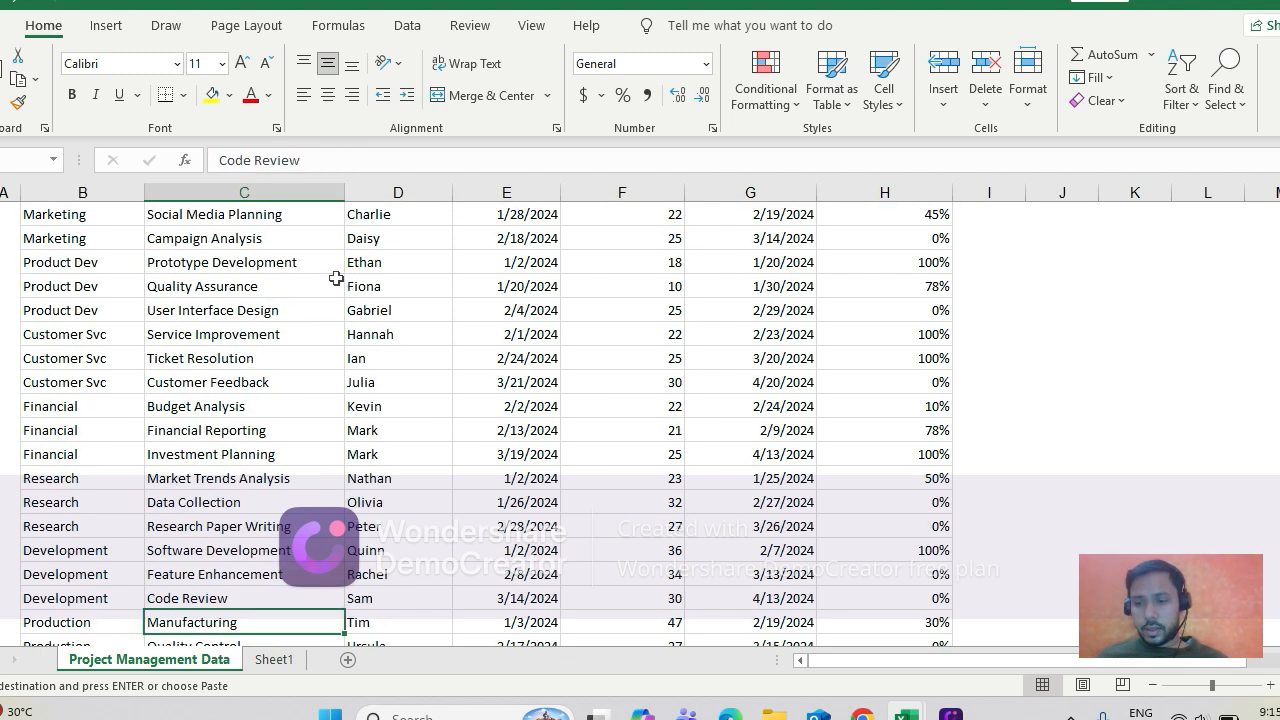
{"action": "key", "text": "ctrl+Up"}
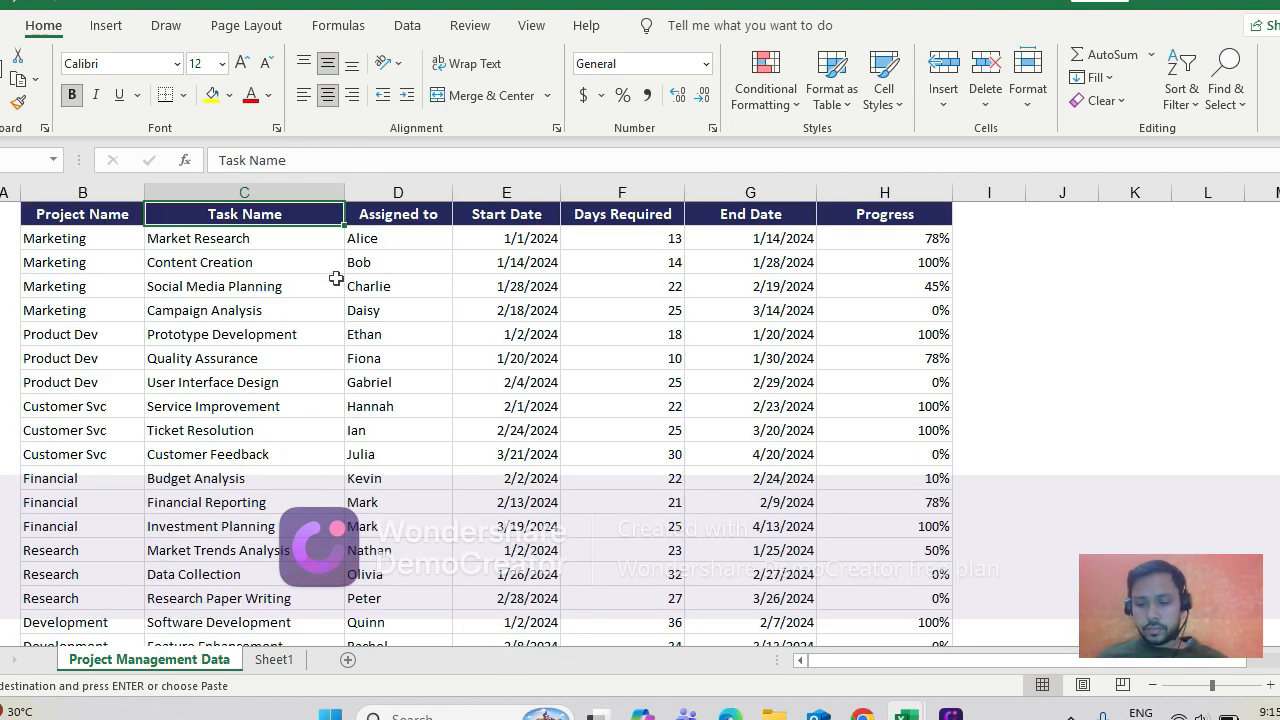
- Find "bug fix" on the Project Management Data sheet and check the matching row's task text and assigned person
{"action": "key", "text": "ctrl+f"}
{"action": "type", "text": "bug fix"}
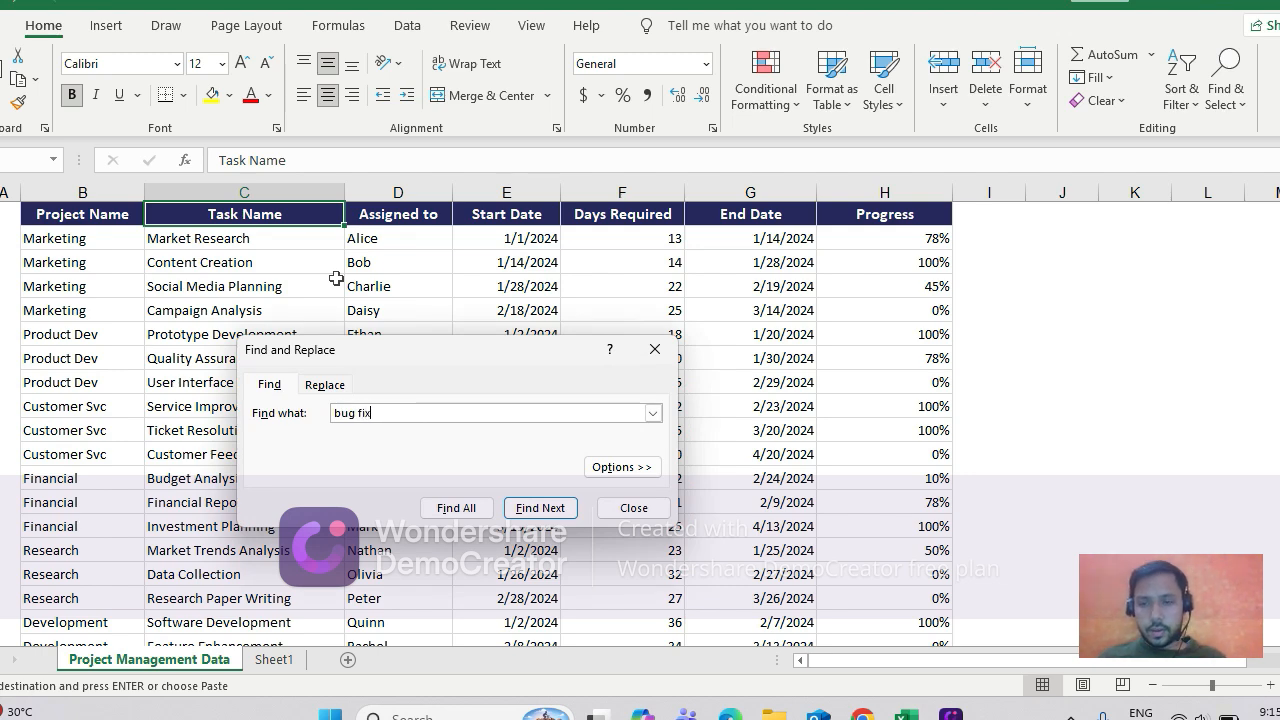
{"action": "key", "text": "Return"}
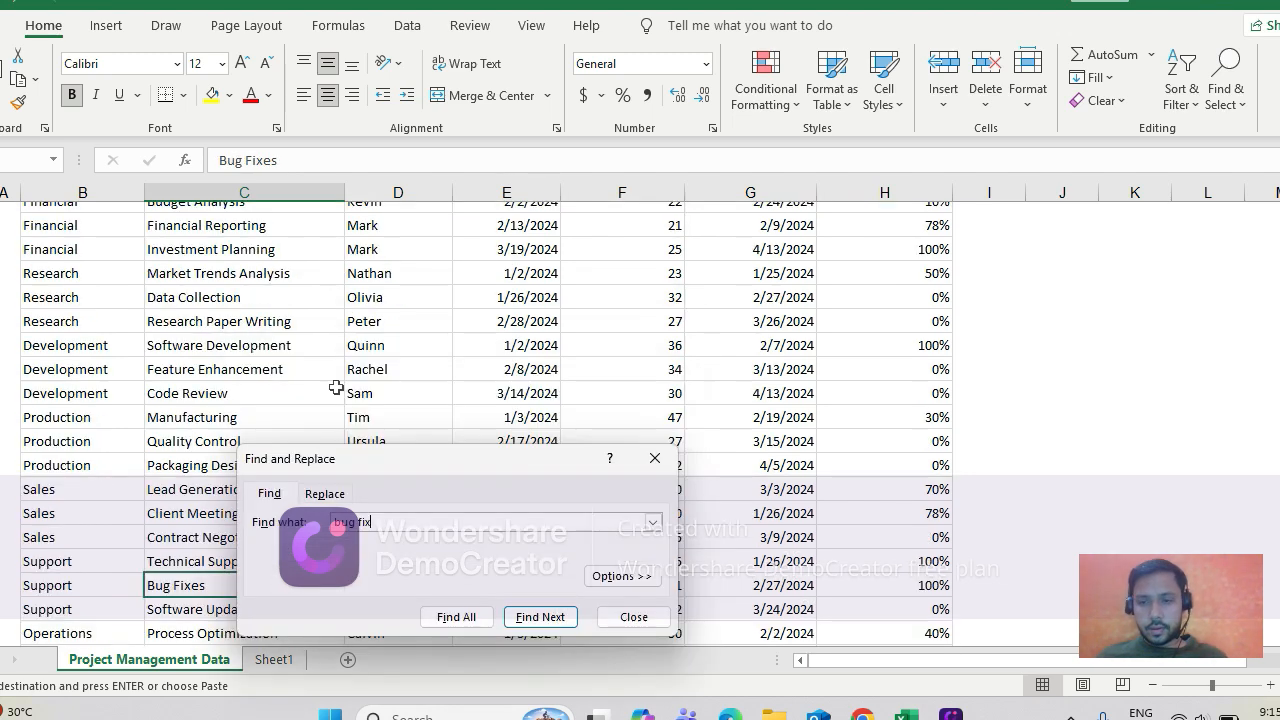
{"action": "left_click", "coordinate": [655, 458]}
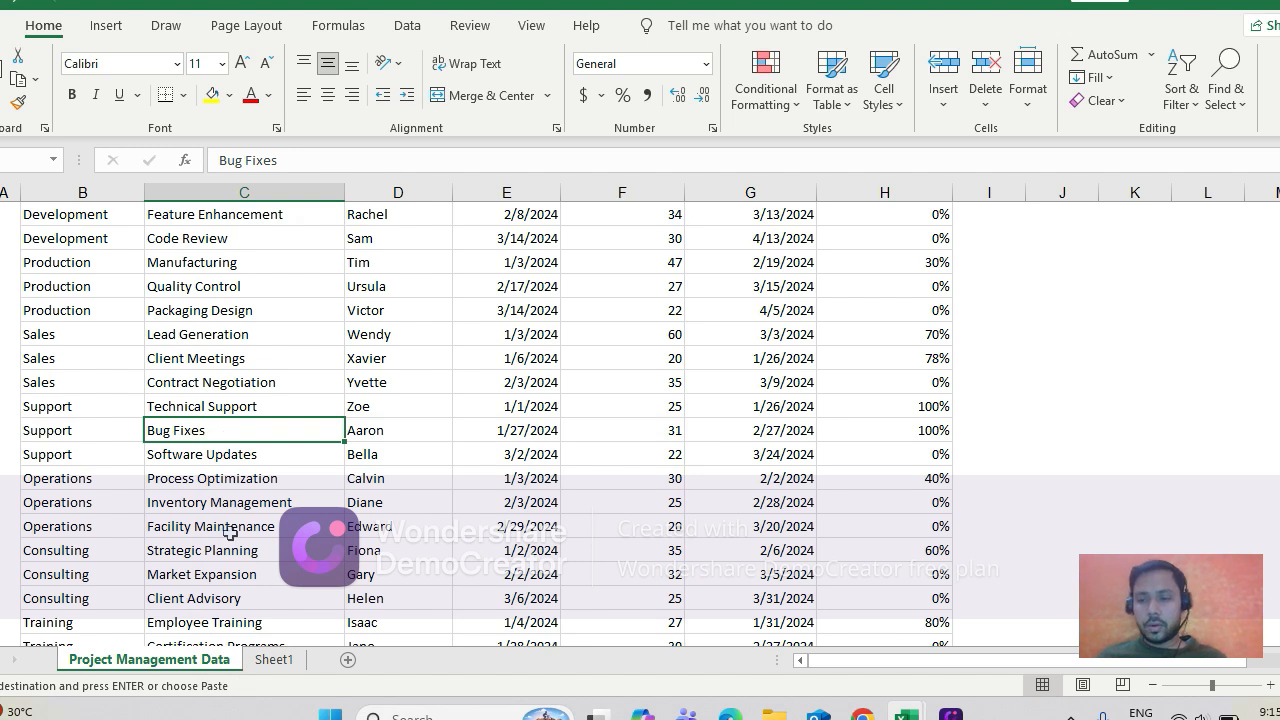
{"action": "double_click", "coordinate": [231, 425]}
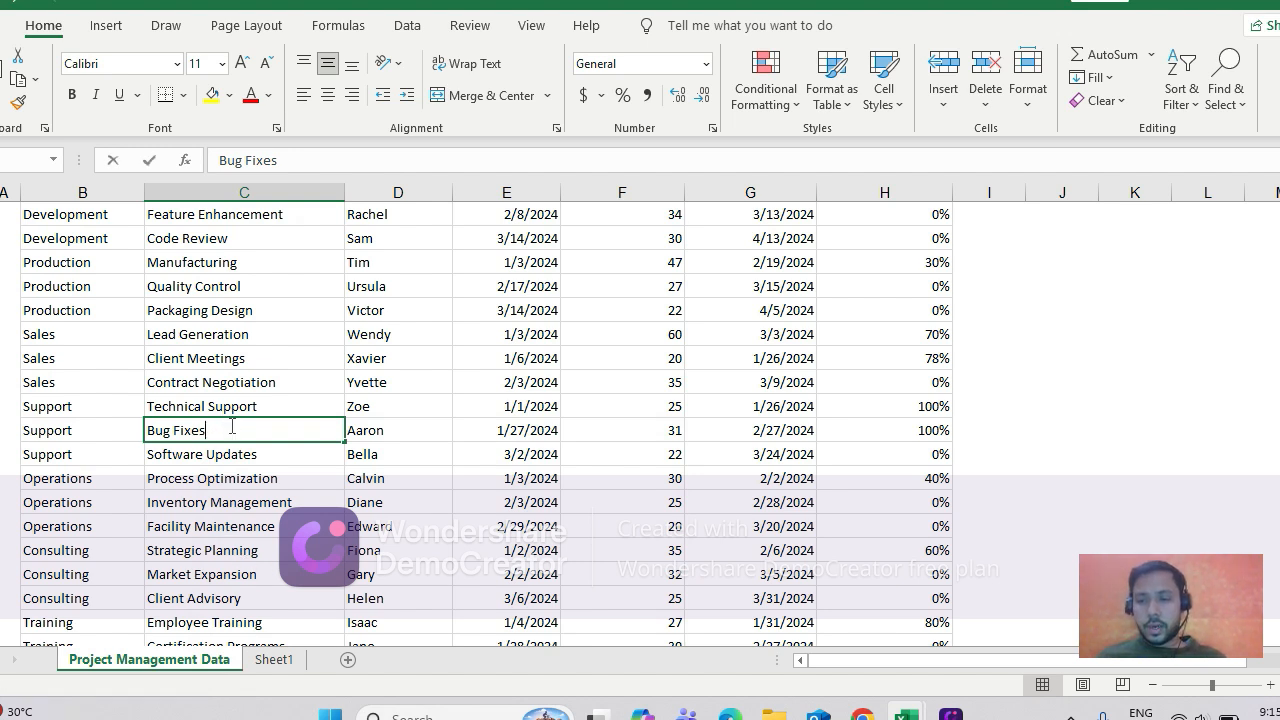
{"action": "left_click", "coordinate": [370, 432]}
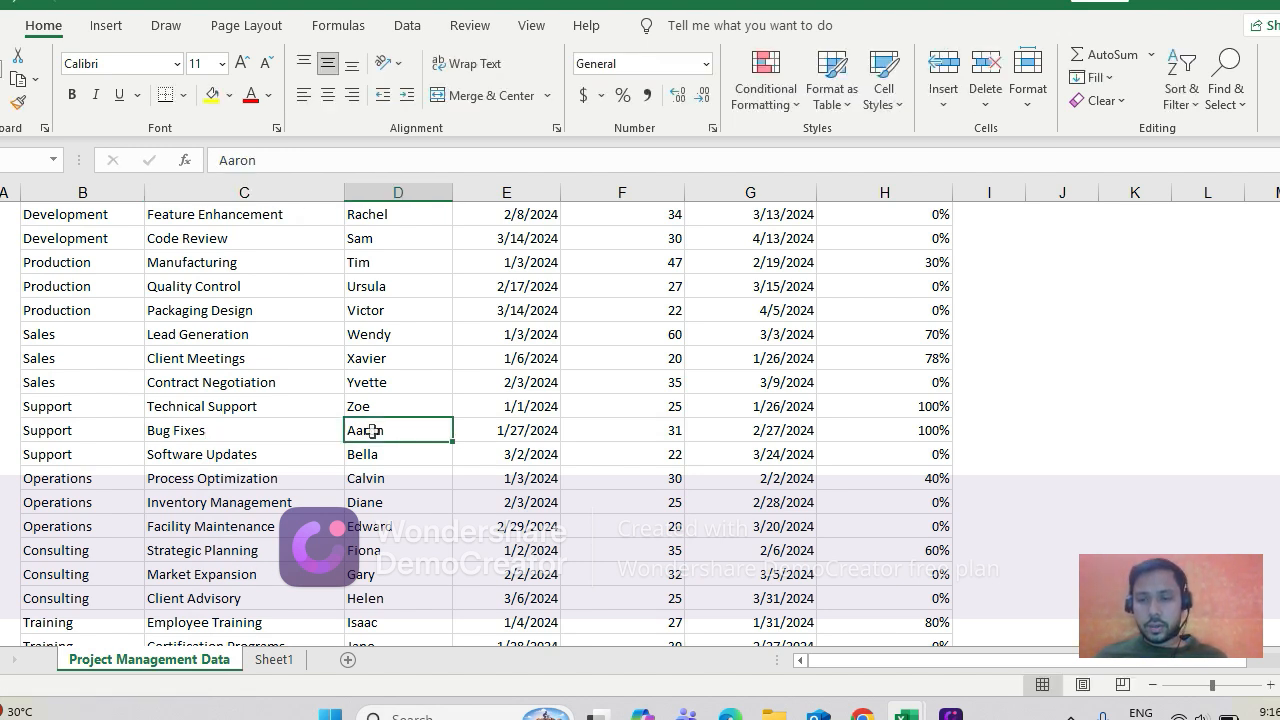
- Inspect the Bug Fixes task name on Sheet1 for extra characters, leaving the text as it is
{"action": "left_click", "coordinate": [270, 664]}
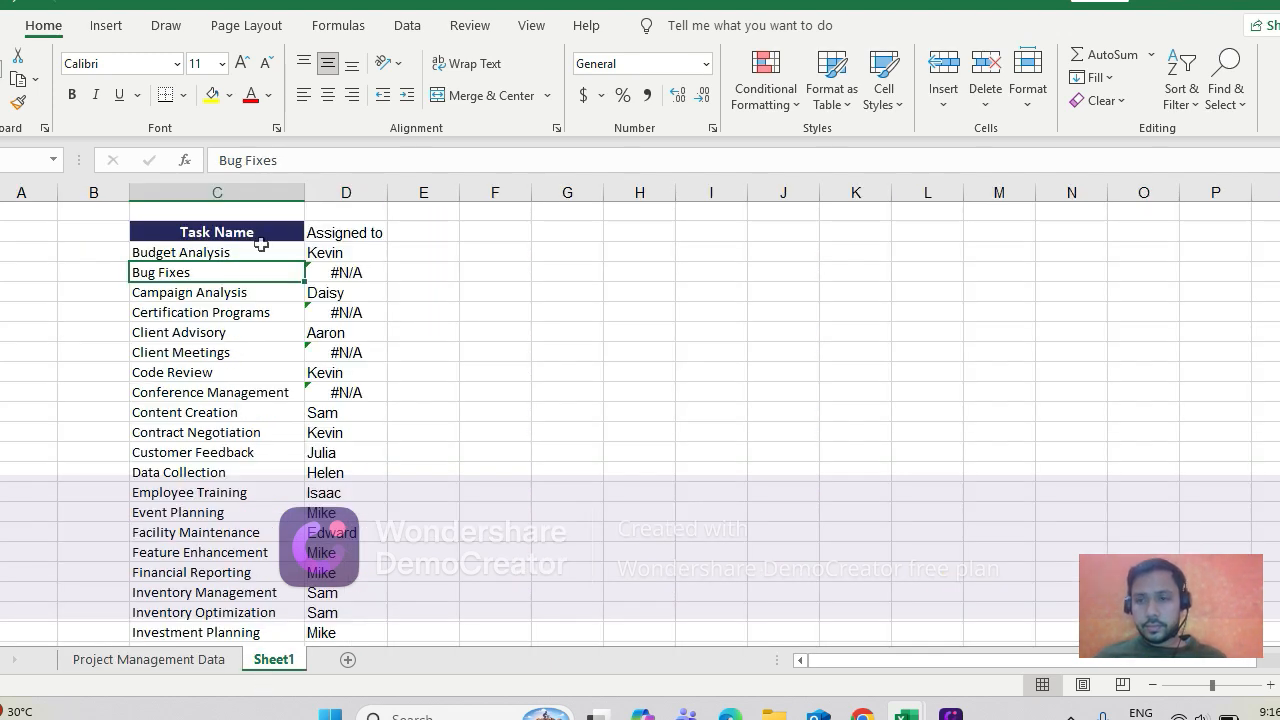
{"action": "left_click", "coordinate": [332, 151]}
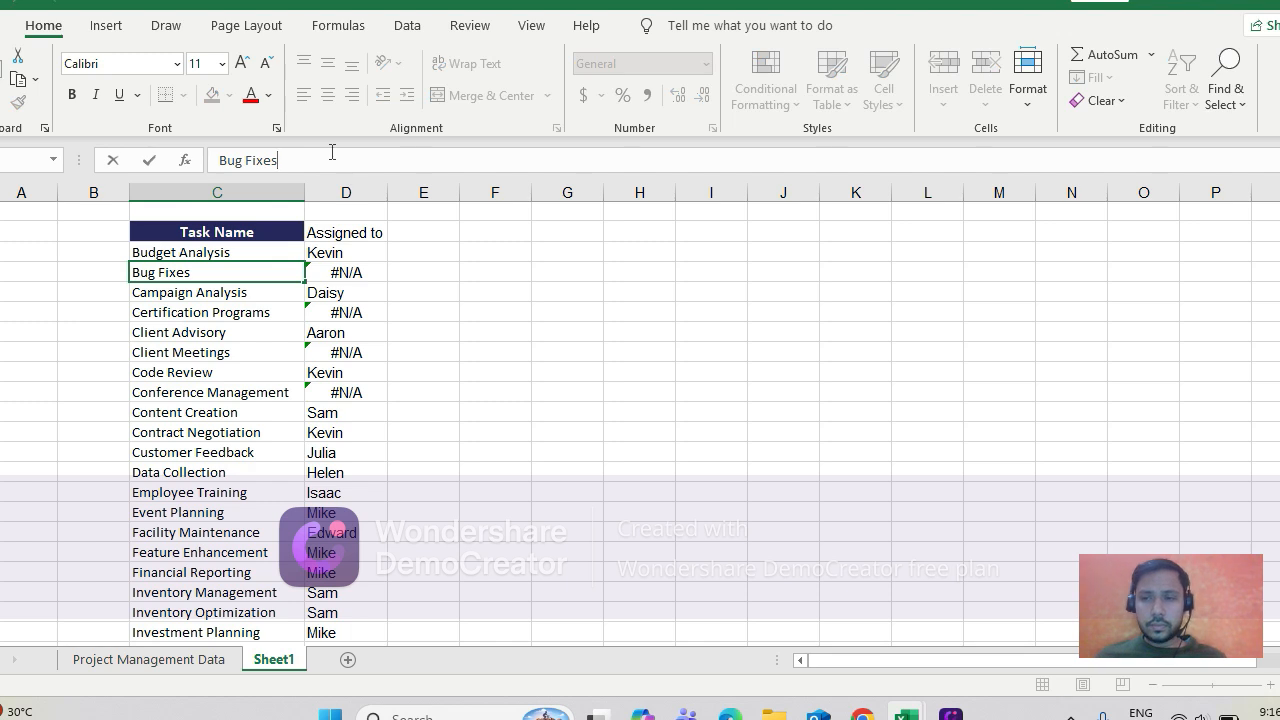
{"action": "key", "text": "Return"}
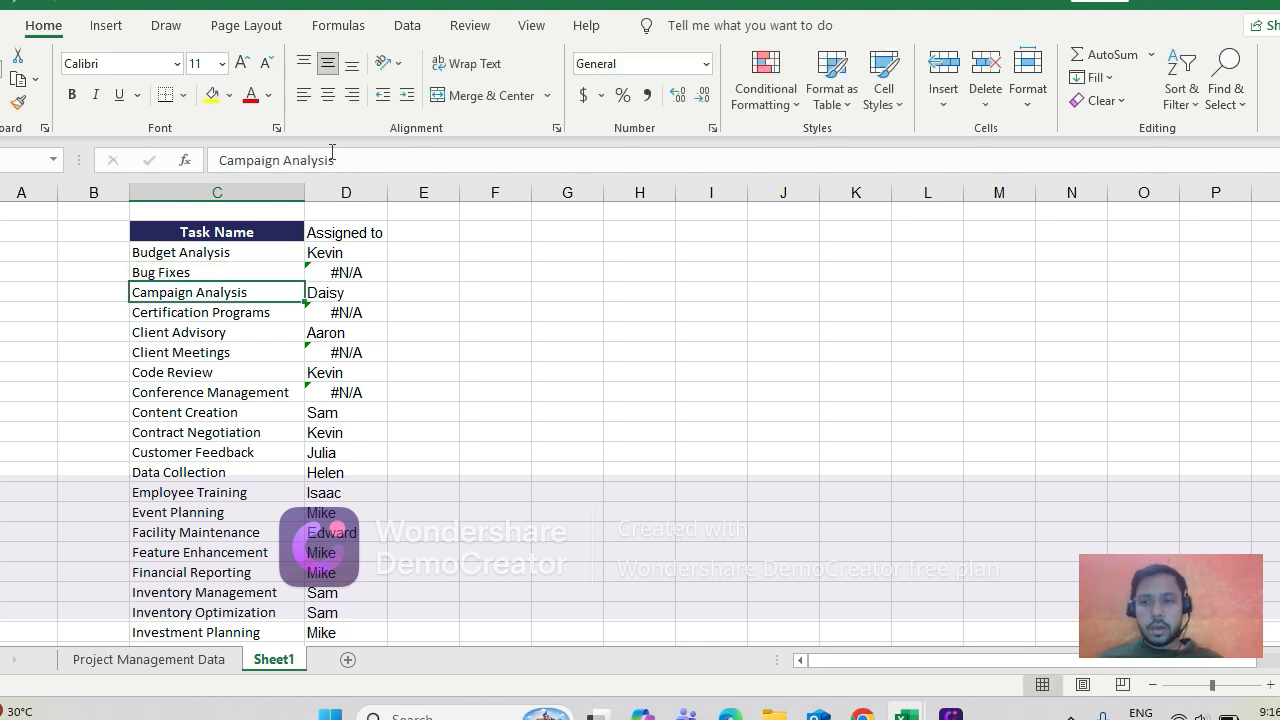
- Compare the table ranges used by the copied VLOOKUP formulas from the Budget Analysis row to the Conference Management row on Sheet1
{"action": "key", "text": "Up"}
{"action": "key", "text": "Up"}
{"action": "key", "text": "Right"}
{"action": "key", "text": "Down"}
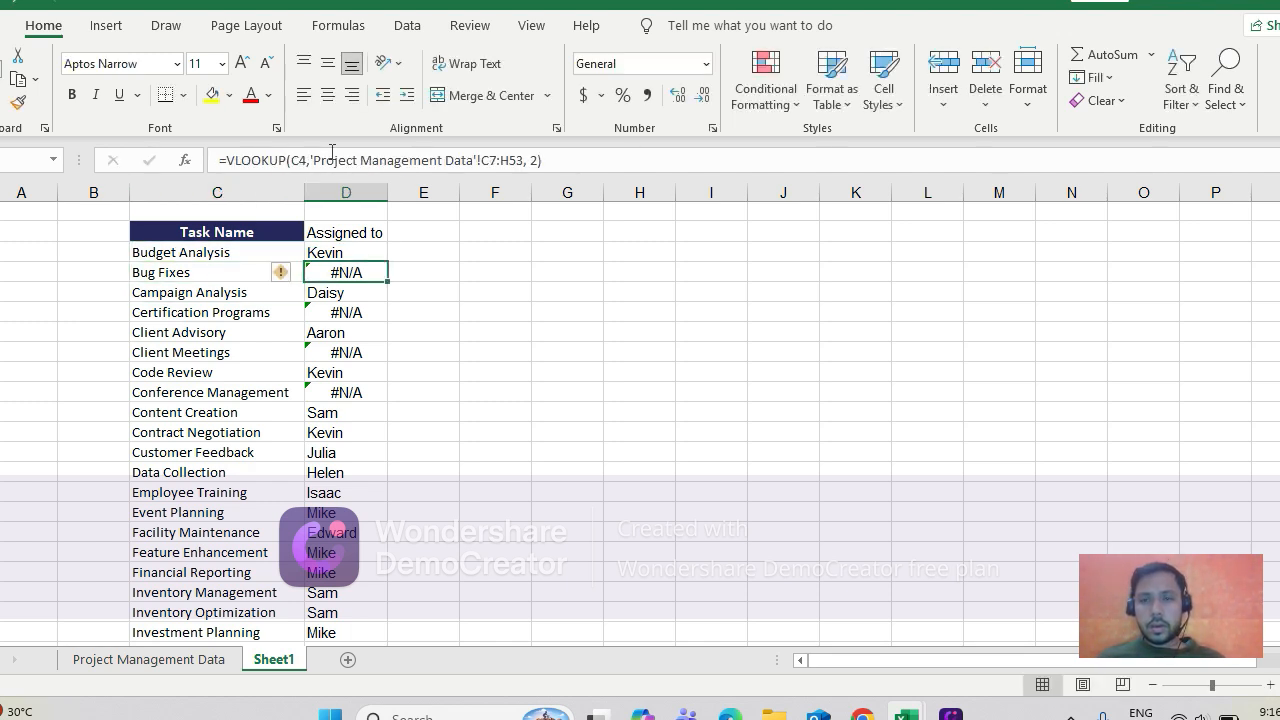
{"action": "key", "text": "Up"}
{"action": "key", "text": "Down"}
{"action": "key", "text": "Down"}
{"action": "key", "text": "Down"}
{"action": "key", "text": "Down"}
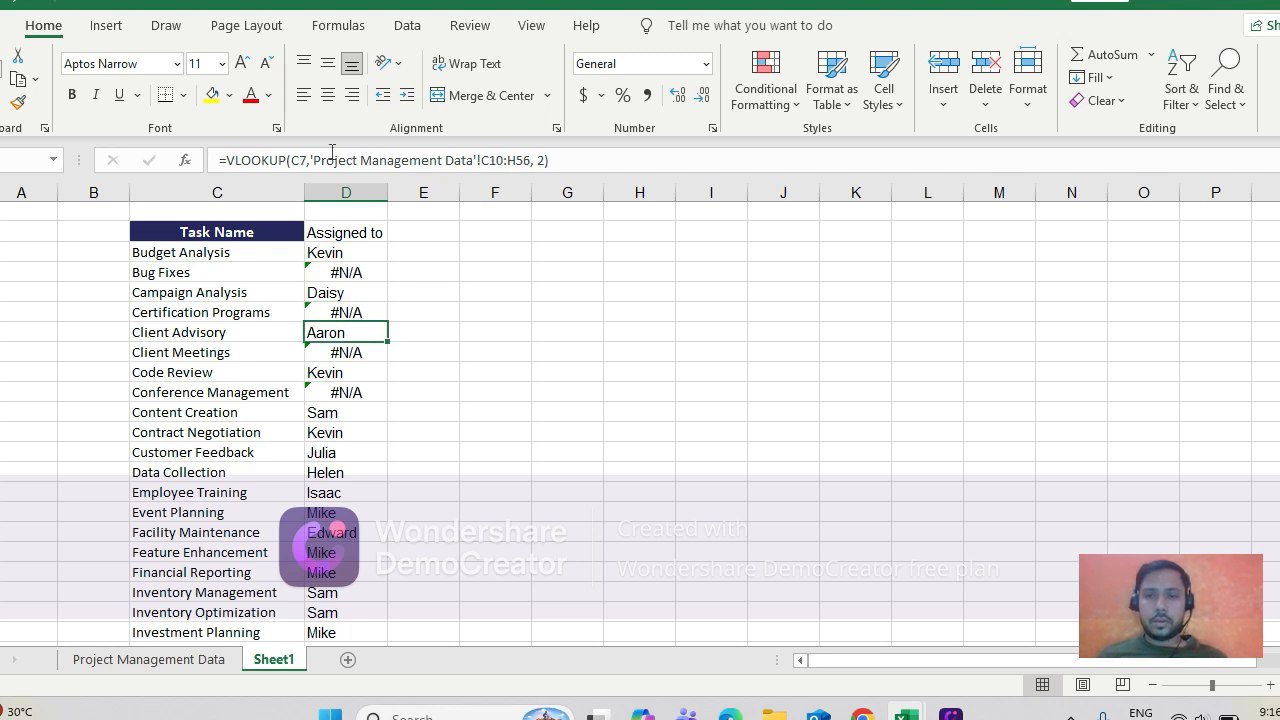
{"action": "key", "text": "Up"}
{"action": "key", "text": "Up"}
{"action": "key", "text": "Up"}
{"action": "key", "text": "Up"}
{"action": "key", "text": "Up"}
{"action": "key", "text": "Up"}
{"action": "key", "text": "Down"}
{"action": "key", "text": "Down"}
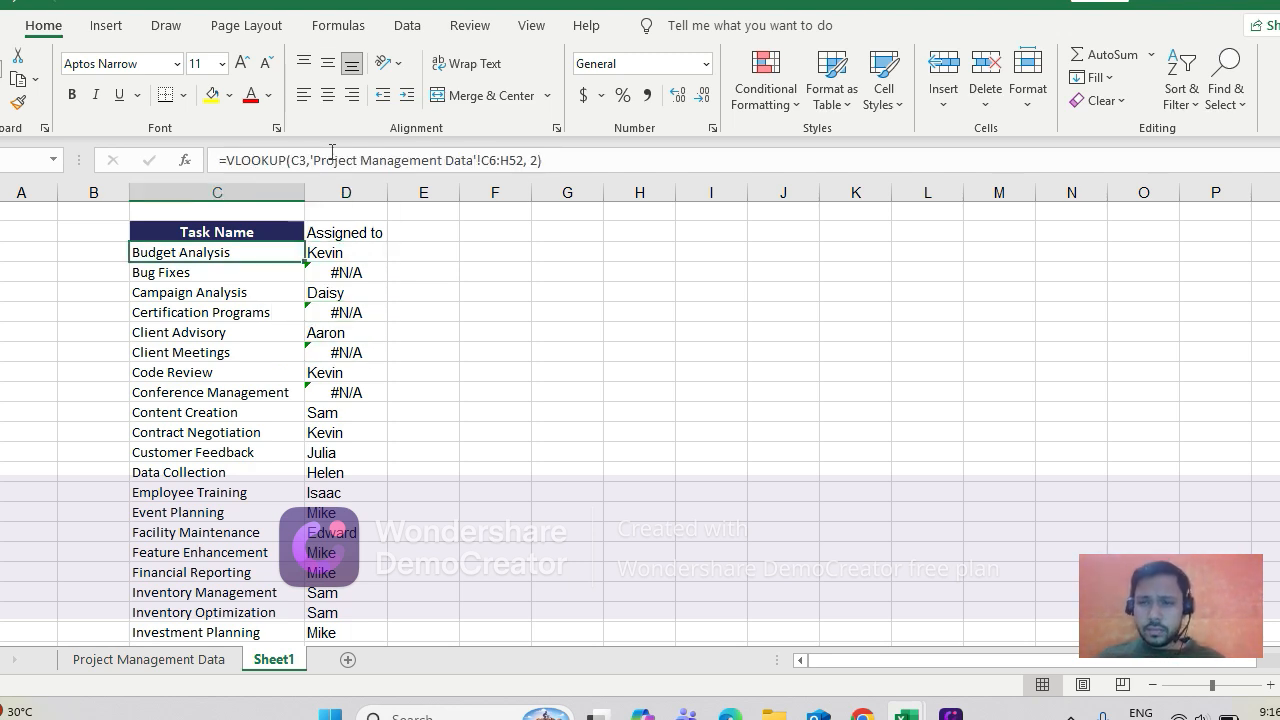
{"action": "key", "text": "Down"}
{"action": "key", "text": "Down"}
{"action": "key", "text": "Down"}
{"action": "key", "text": "Down"}
{"action": "key", "text": "Down"}
{"action": "key", "text": "Down"}
{"action": "key", "text": "Down"}
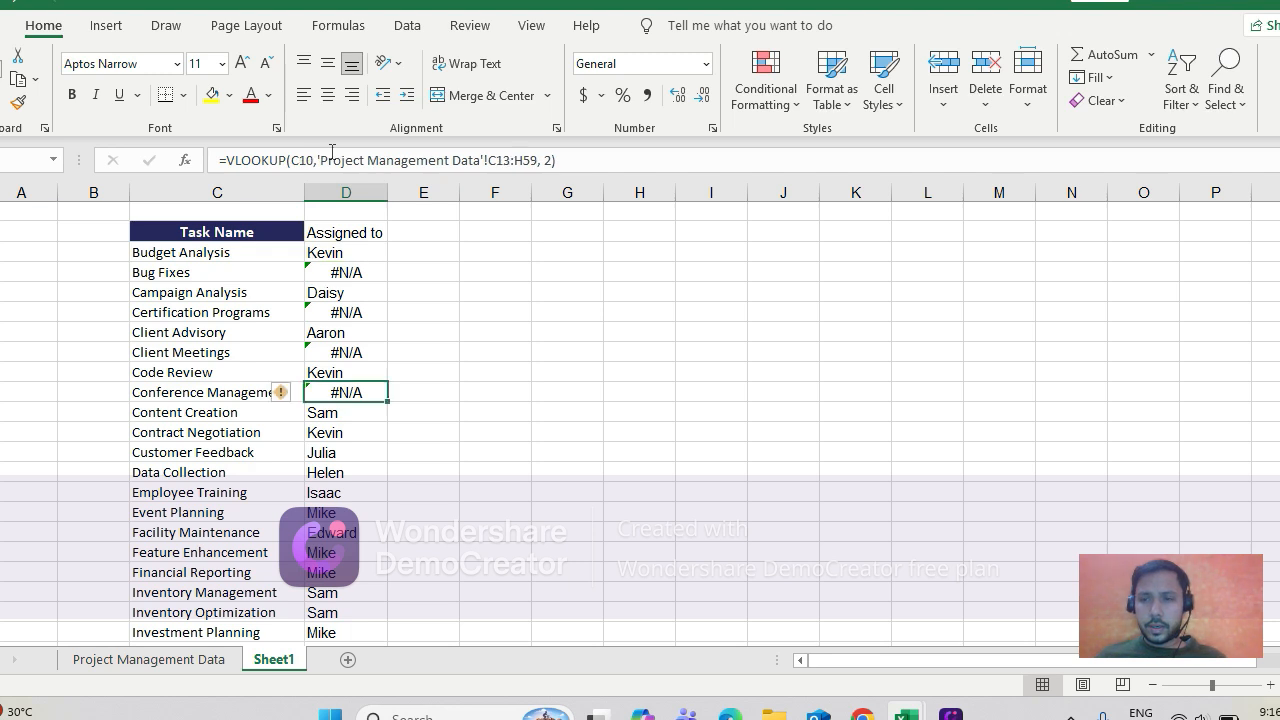
{"action": "key", "text": "Up"}
{"action": "key", "text": "Up"}
{"action": "key", "text": "Up"}
{"action": "key", "text": "Up"}
{"action": "key", "text": "Up"}
{"action": "key", "text": "Up"}
{"action": "key", "text": "Up"}
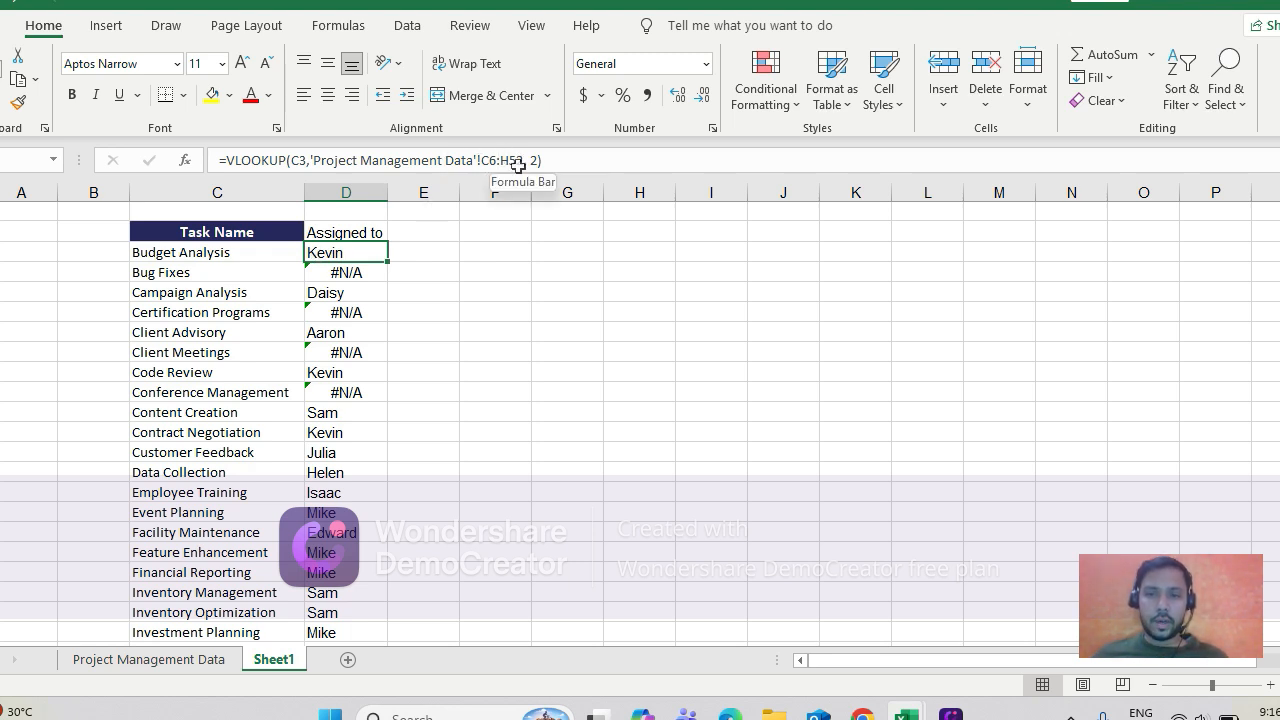
- Select the Project Management Data table from the Task Name header through the last Progress row to check the lookup range
{"action": "left_click", "coordinate": [164, 663]}
{"action": "left_click", "coordinate": [289, 289]}
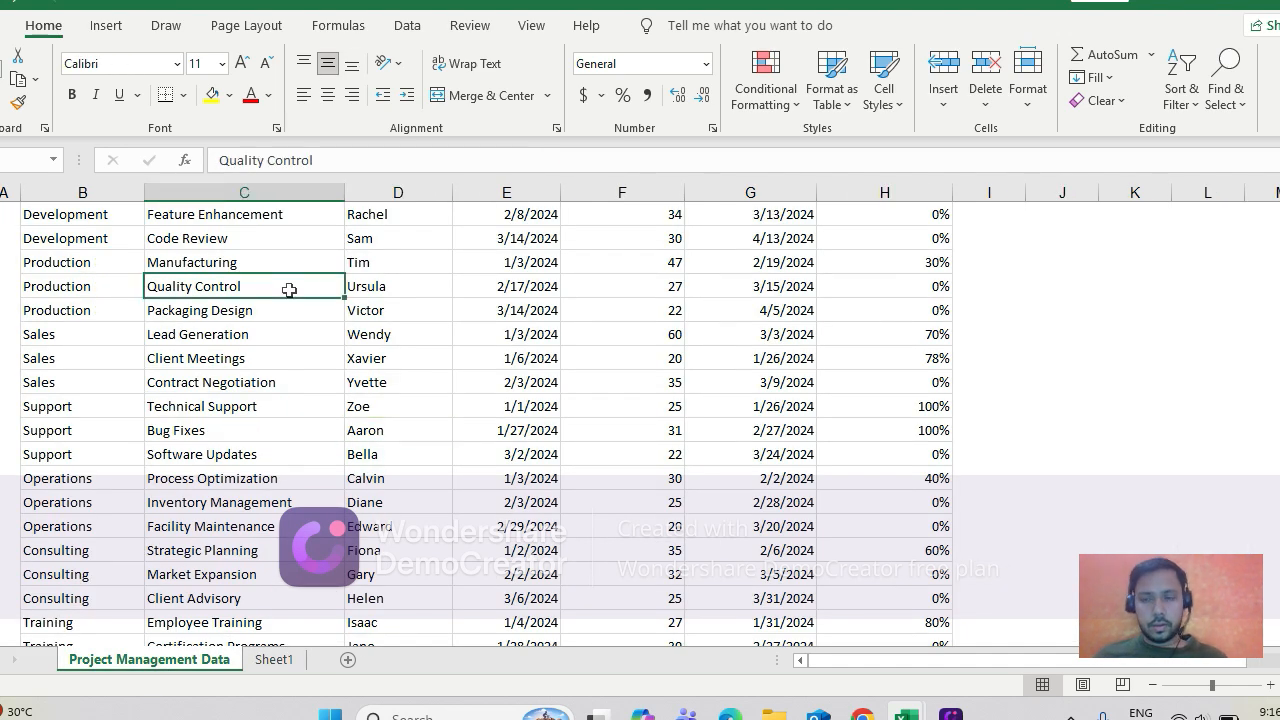
{"action": "key", "text": "ctrl+Up"}
{"action": "key", "text": "Down"}
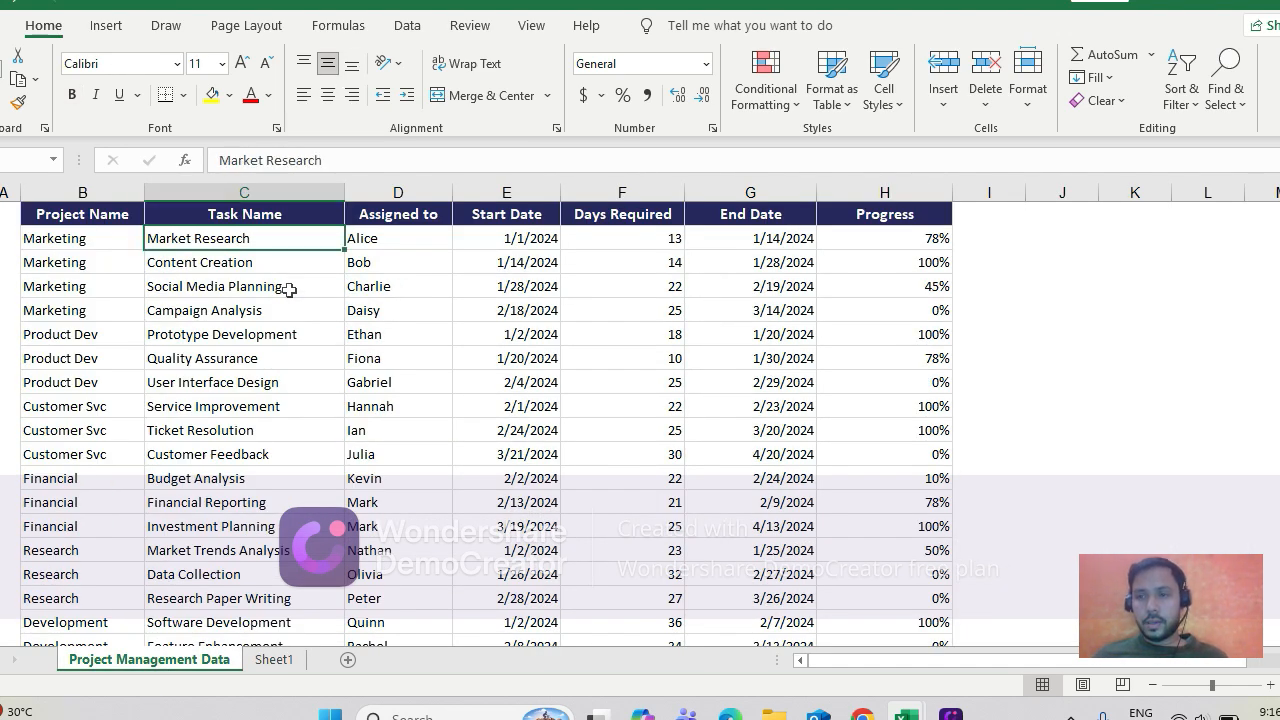
{"action": "key", "text": "Up"}
{"action": "key", "text": "ctrl+shift+Right"}
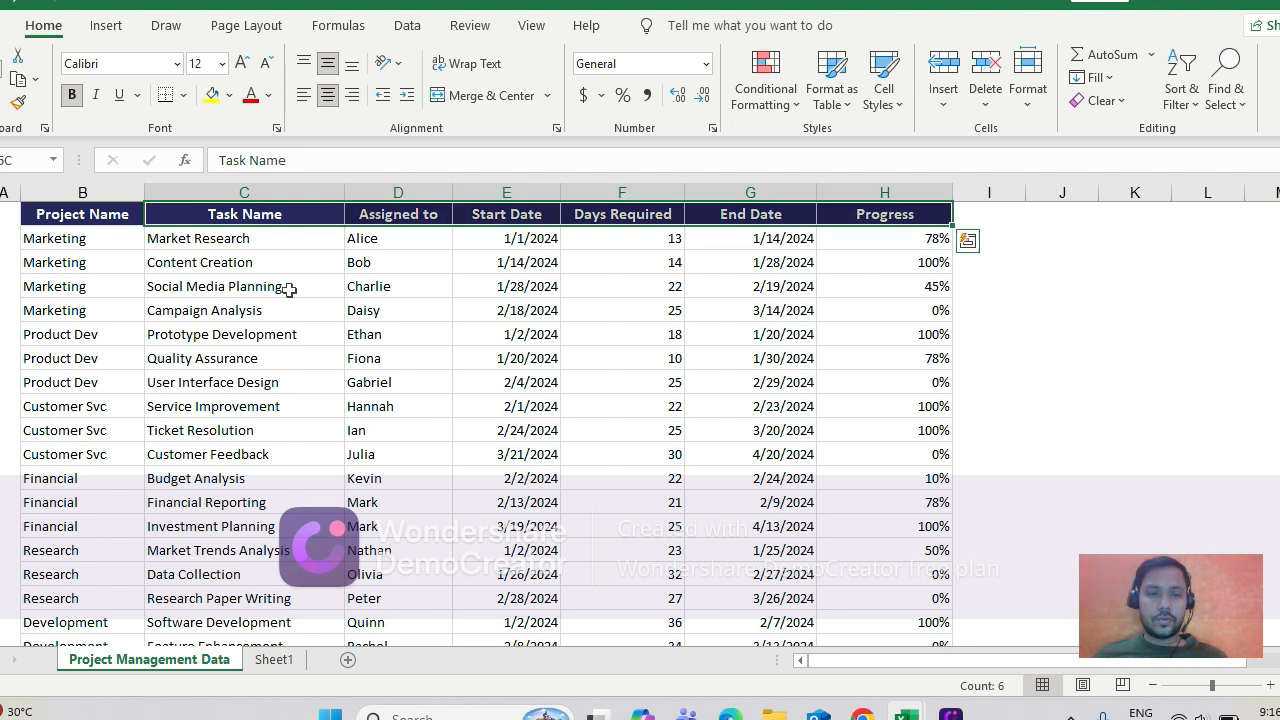
{"action": "key", "text": "ctrl+shift+Down"}
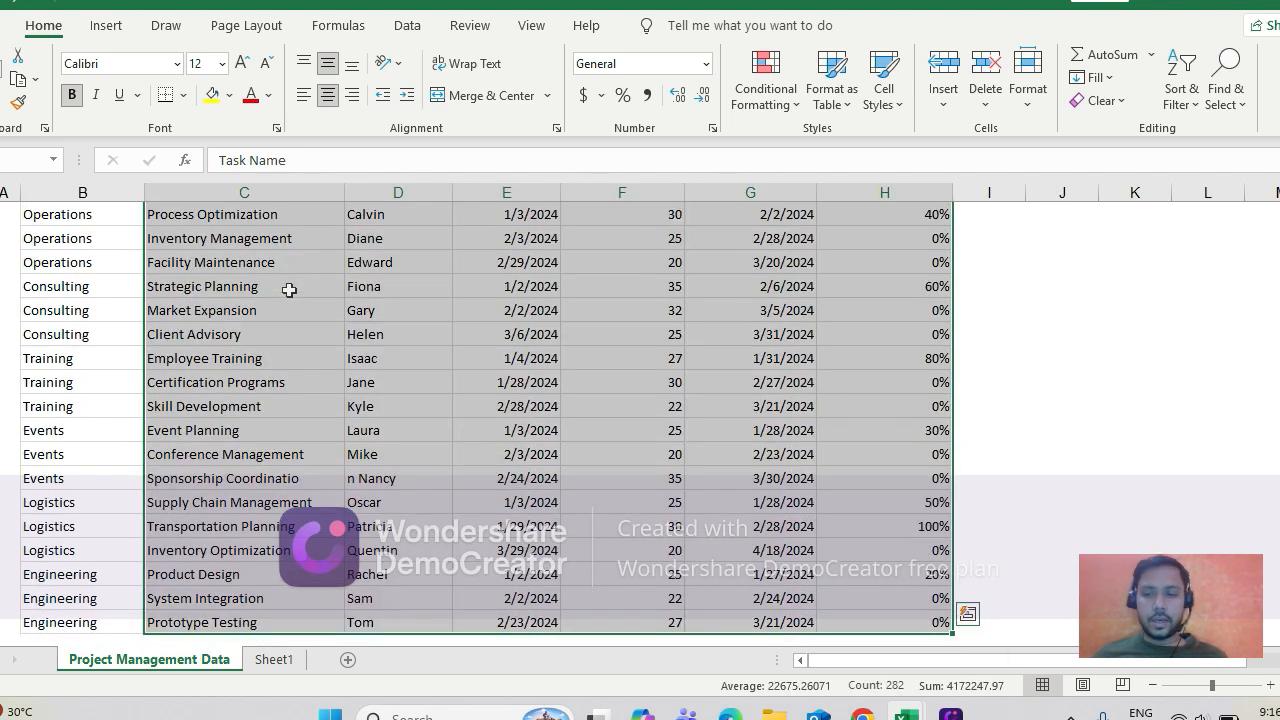
- Recheck on Sheet1 how the table range shifts in the VLOOKUP formulas between the Budget Analysis and Certification Programs rows
{"action": "left_click", "coordinate": [285, 659]}
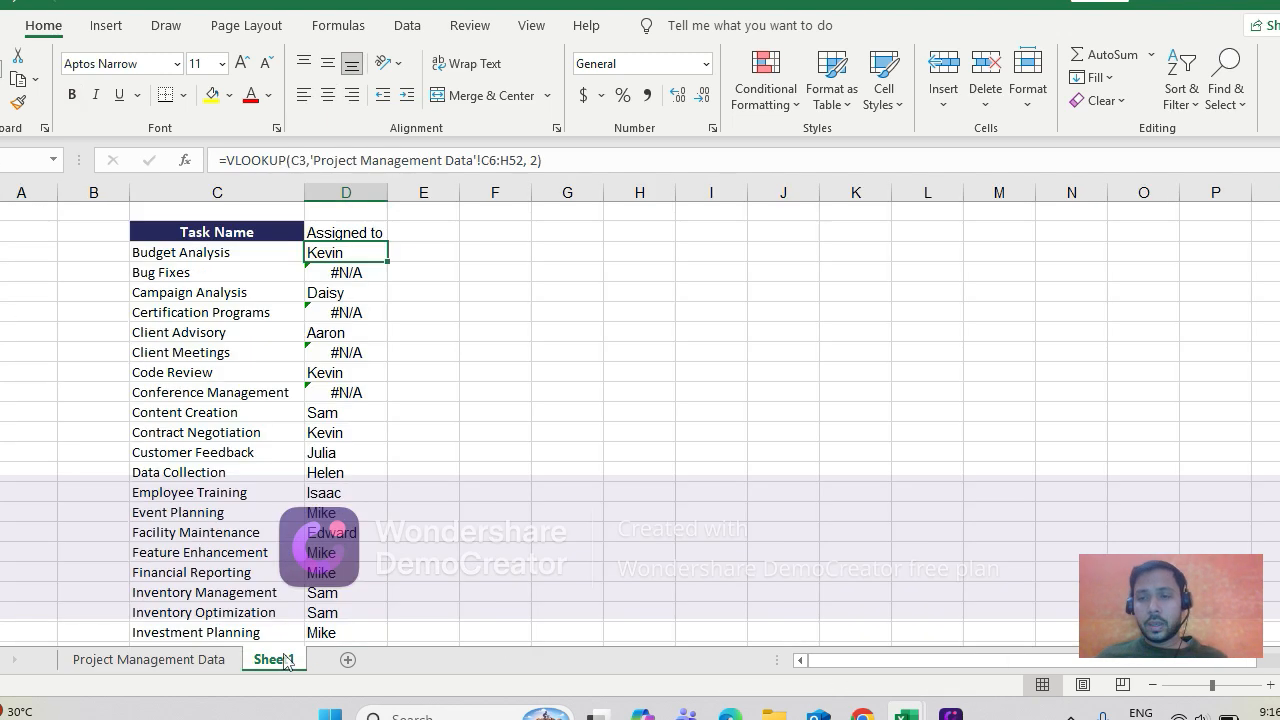
{"action": "left_click", "coordinate": [331, 275]}
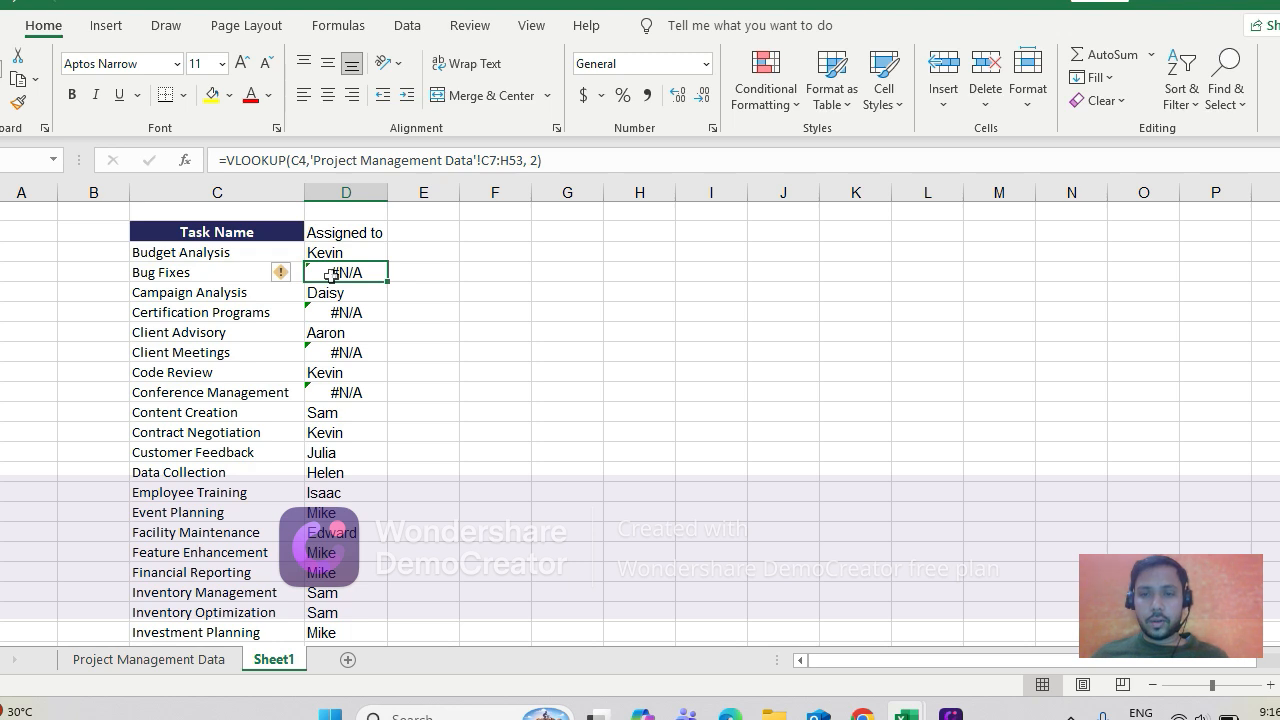
{"action": "key", "text": "Down"}
{"action": "key", "text": "Down"}
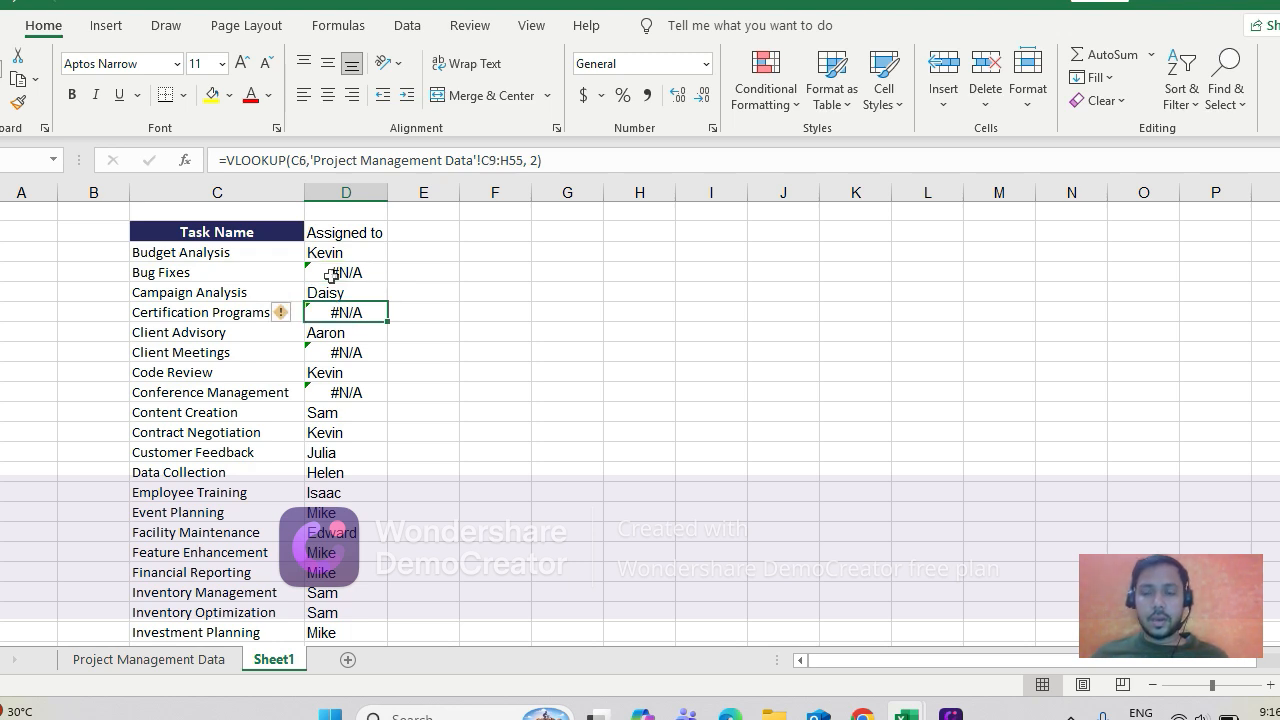
{"action": "key", "text": "Up"}
{"action": "key", "text": "Up"}
{"action": "key", "text": "Up"}
{"action": "key", "text": "Up"}
{"action": "key", "text": "Down"}
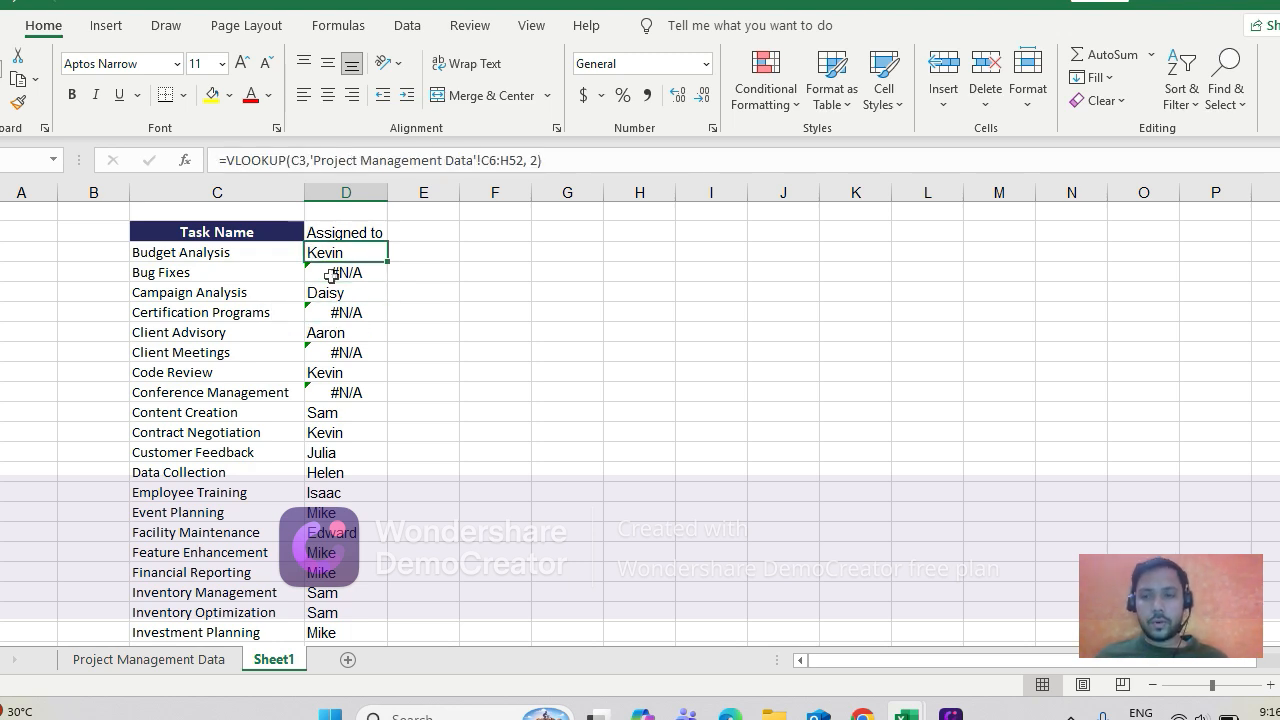
- Make the table array in Sheet1's Budget Analysis VLOOKUP absolute as $C$6:$H$52
{"action": "left_click", "coordinate": [483, 160]}
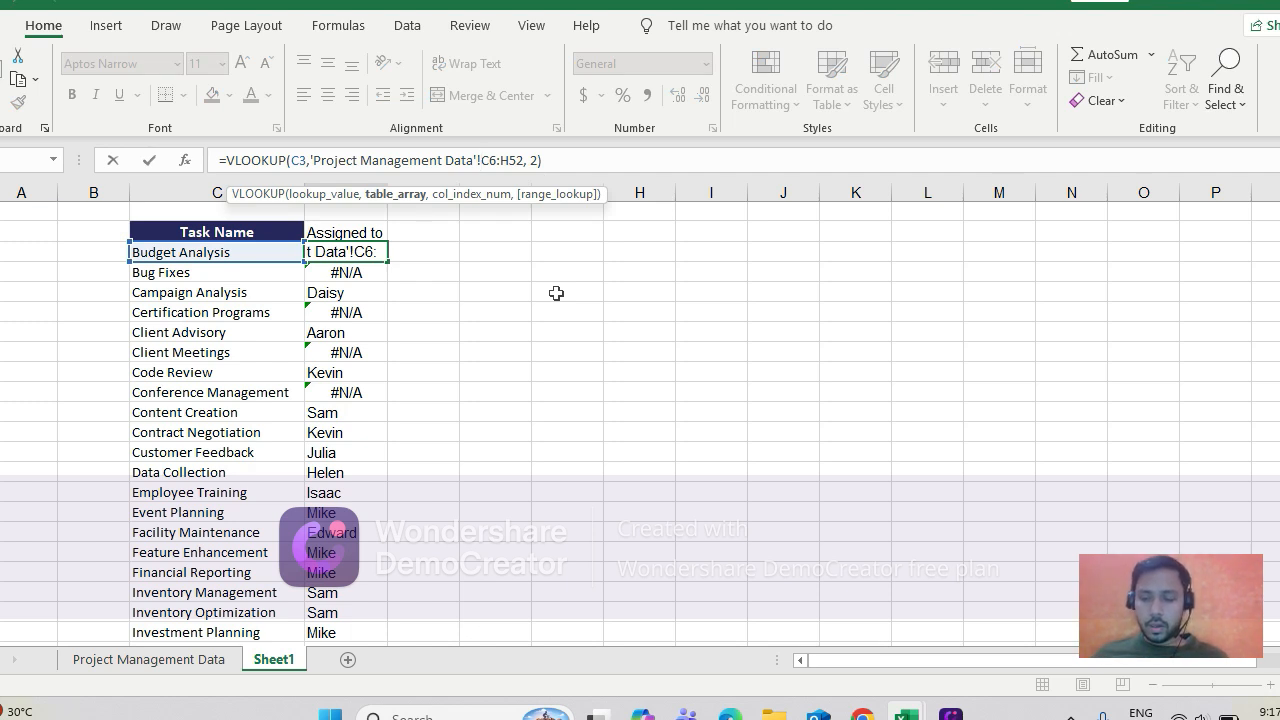
{"action": "type", "text": "$C$6:"}
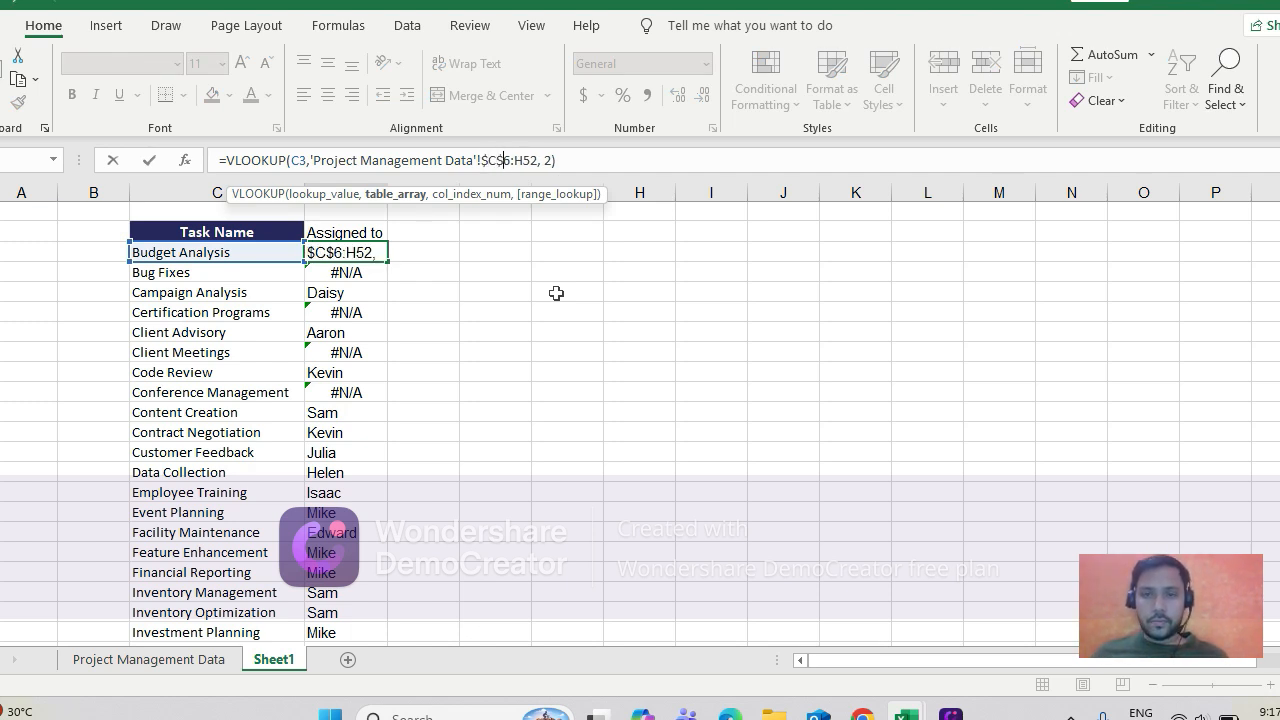
{"action": "type", "text": "$H"}
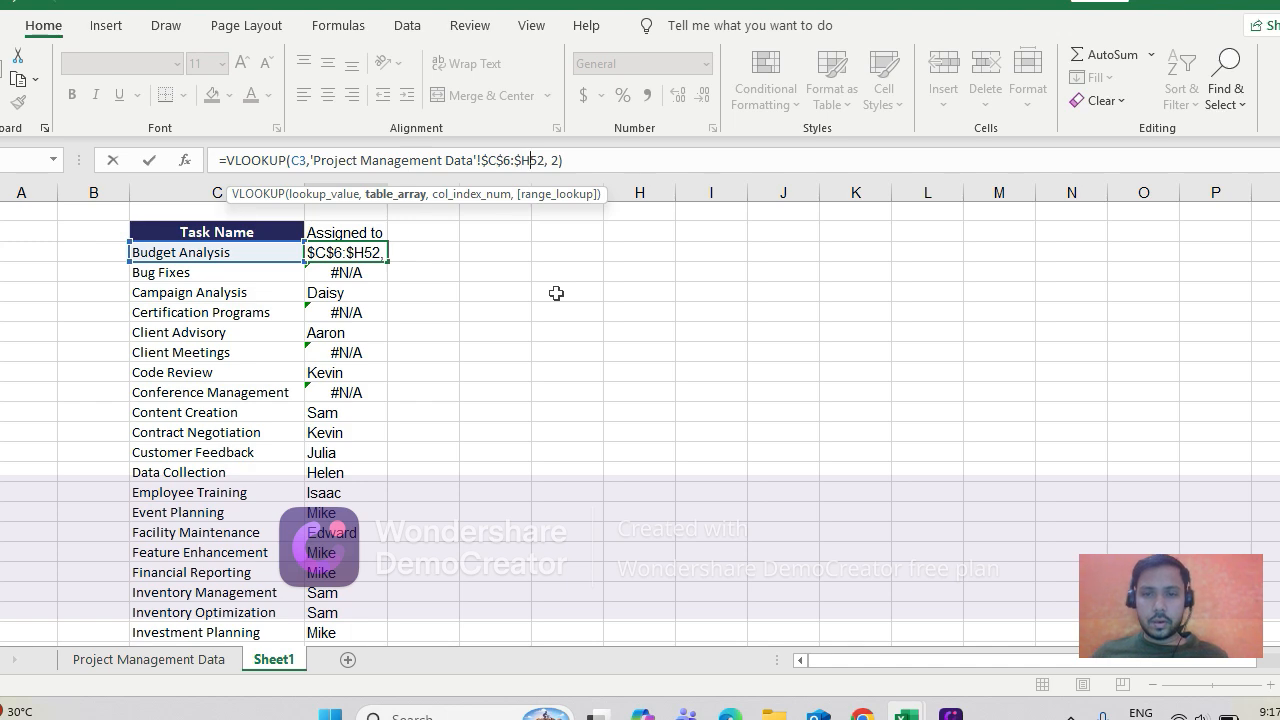
{"action": "type", "text": "$"}
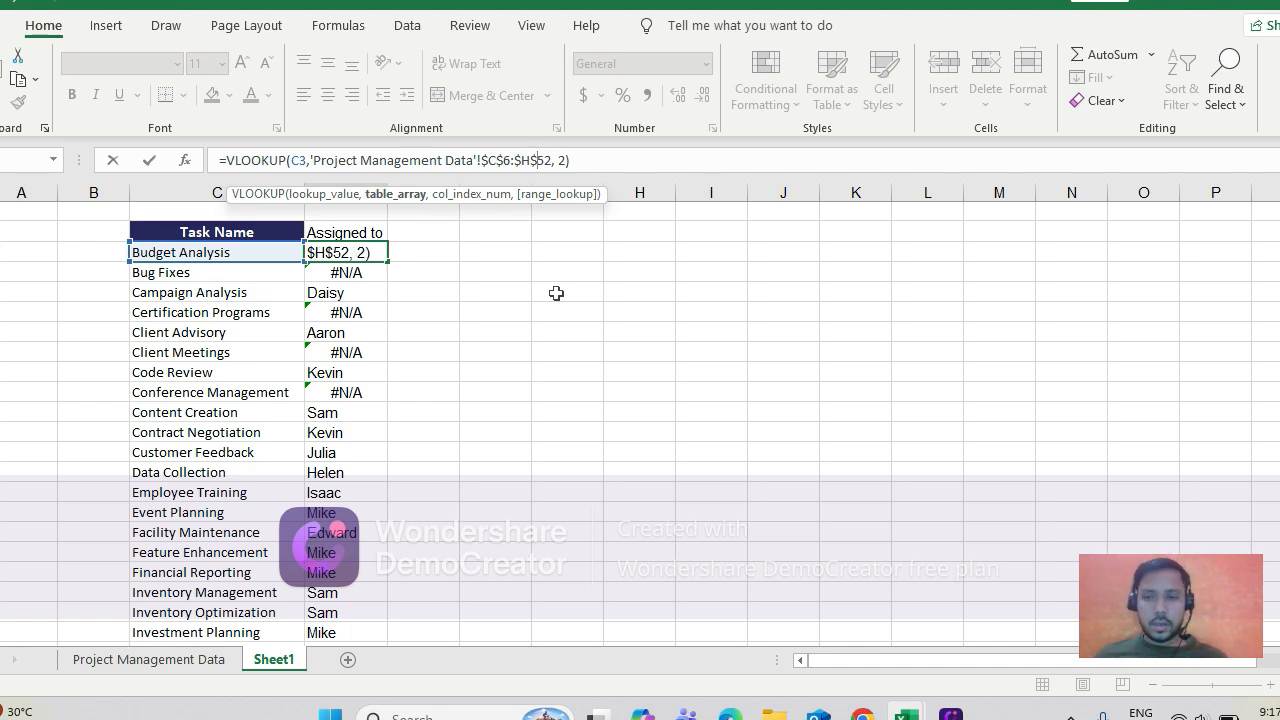
{"action": "key", "text": "Return"}
- Copy the Budget Analysis VLOOKUP with the absolute range over all remaining formulas in Sheet1's Assigned to column
{"action": "key", "text": "Up"}
{"action": "key", "text": "ctrl+c"}
{"action": "key", "text": "Down"}
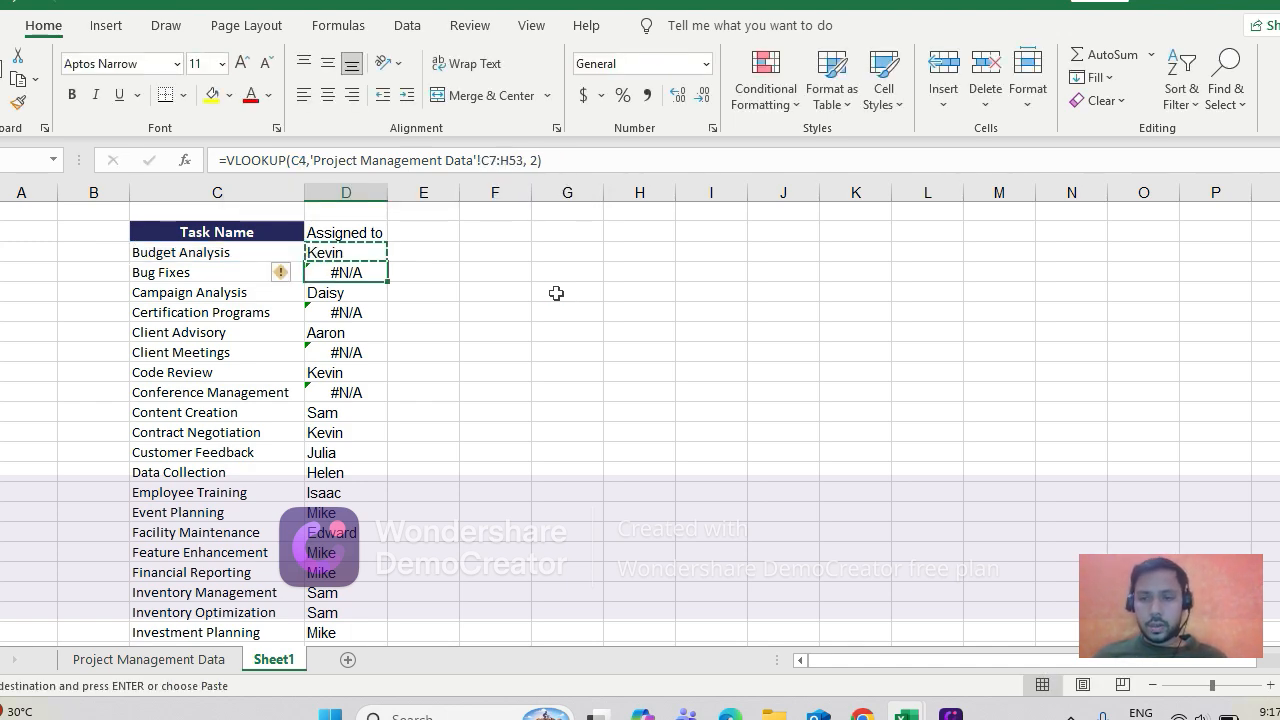
{"action": "key", "text": "ctrl+shift+Down"}
{"action": "key", "text": "ctrl+v"}
{"action": "key", "text": "ctrl+v"}
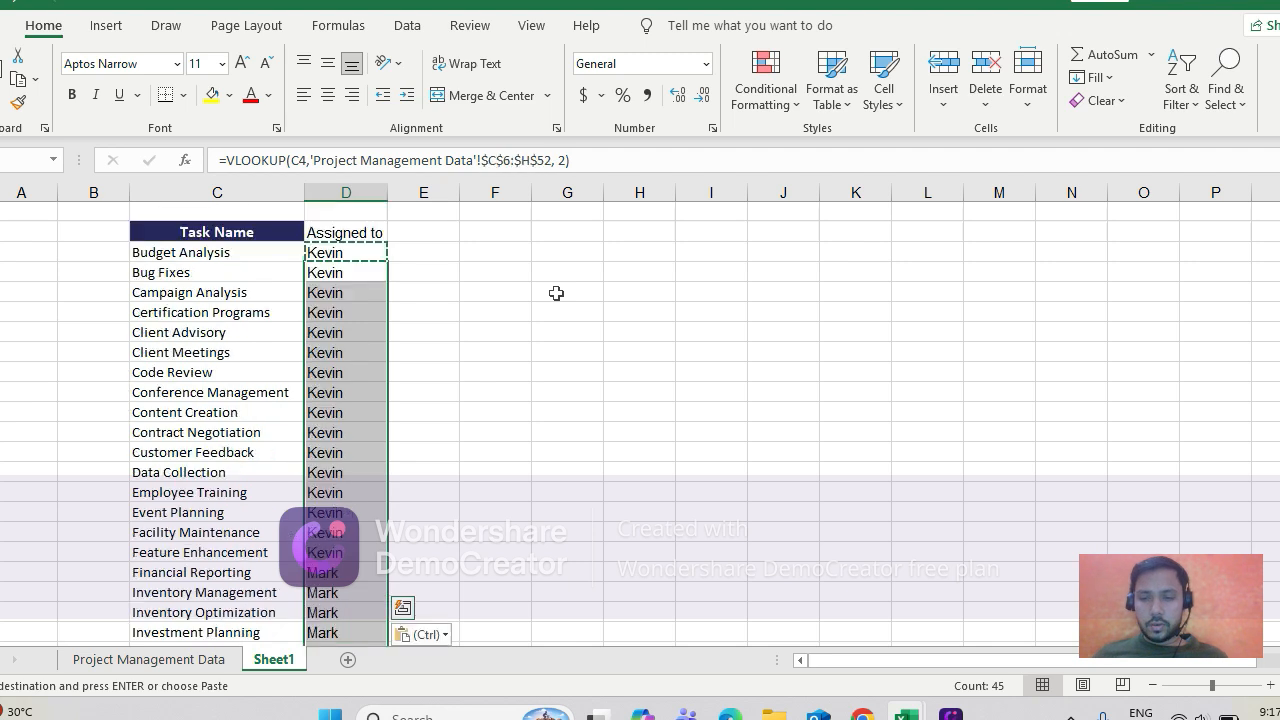
- Examine the table range and results of the recopied VLOOKUP formulas in the upper rows of the Assigned to column
{"action": "key", "text": "Up"}
{"action": "key", "text": "Down"}
{"action": "key", "text": "Down"}
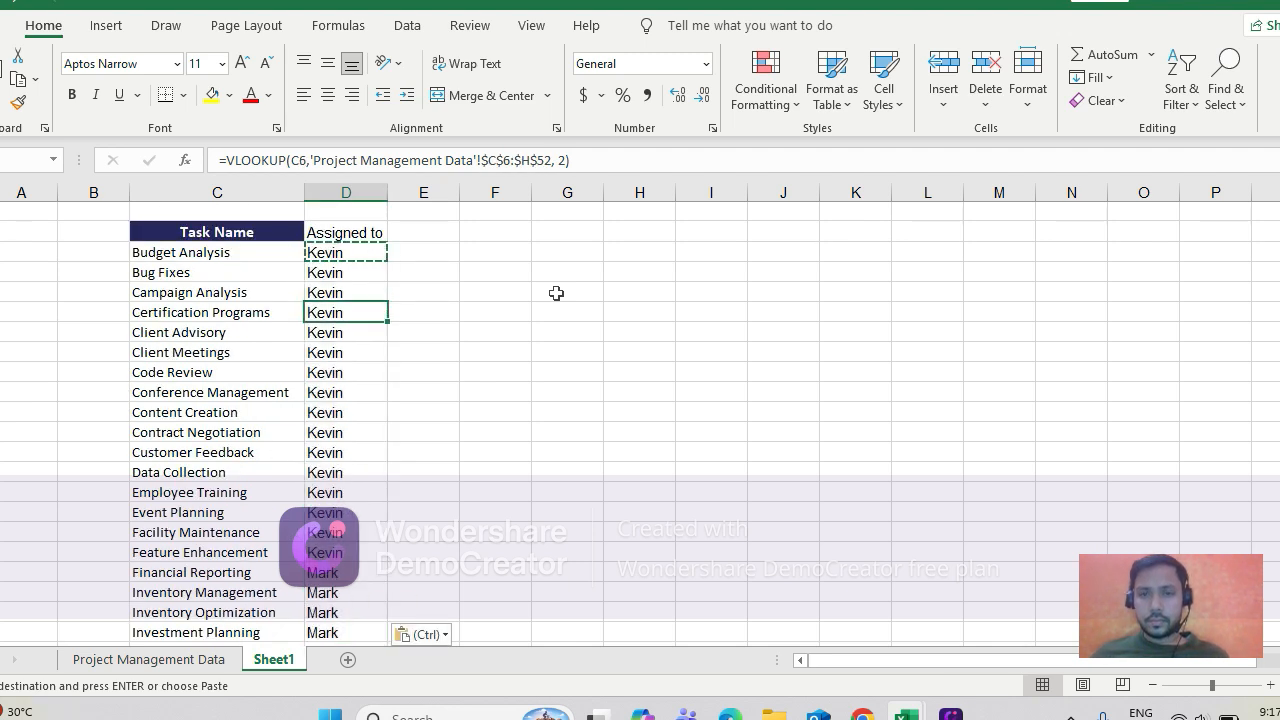
{"action": "key", "text": "Down"}
{"action": "key", "text": "Down"}
{"action": "key", "text": "Up"}
{"action": "key", "text": "Up"}
{"action": "key", "text": "Up"}
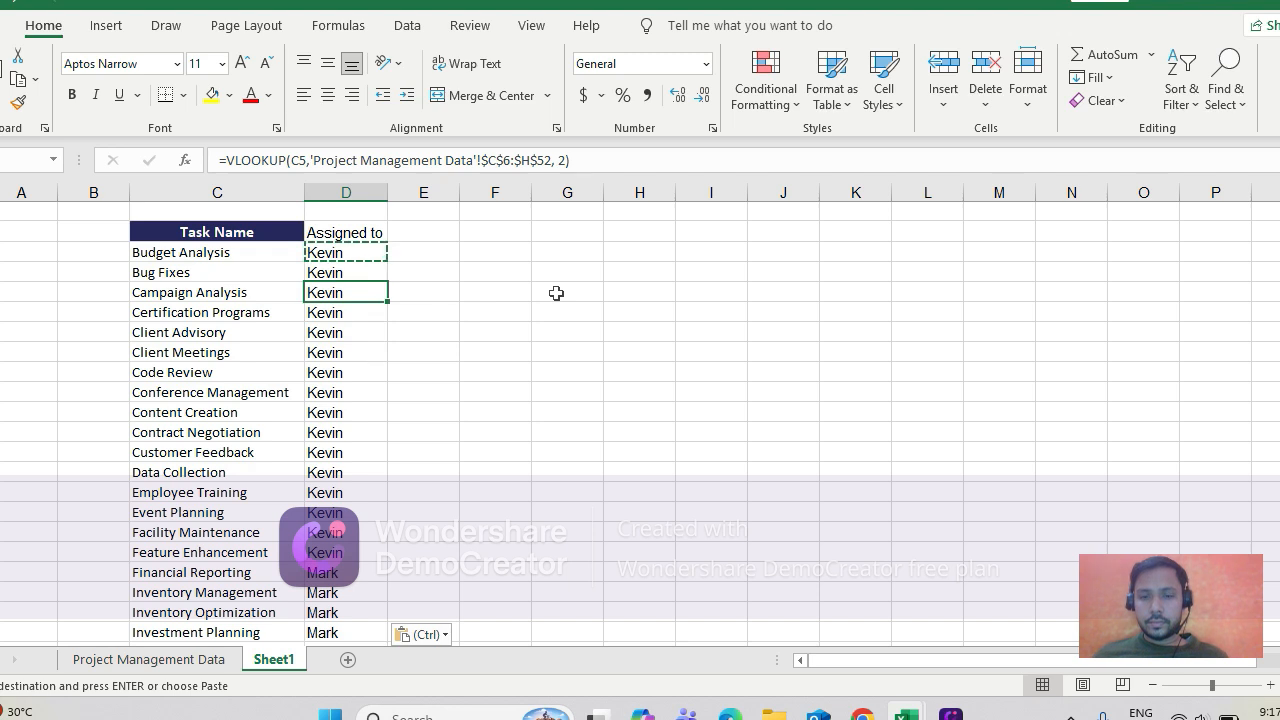
- Examine the exact-match VLOOKUP formulas and results in the upper rows of Sheet1's Assigned to column
{"action": "key", "text": "Down"}
{"action": "key", "text": "Up"}
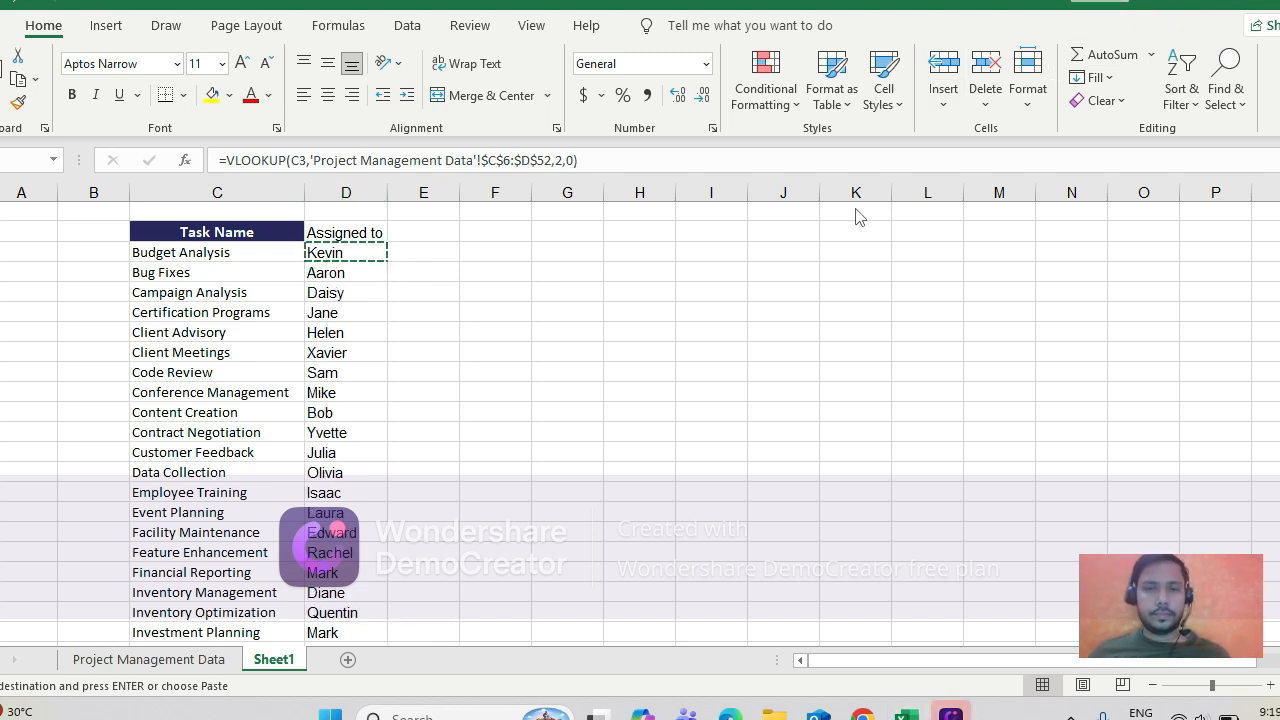
{"action": "left_click", "coordinate": [335, 321]}
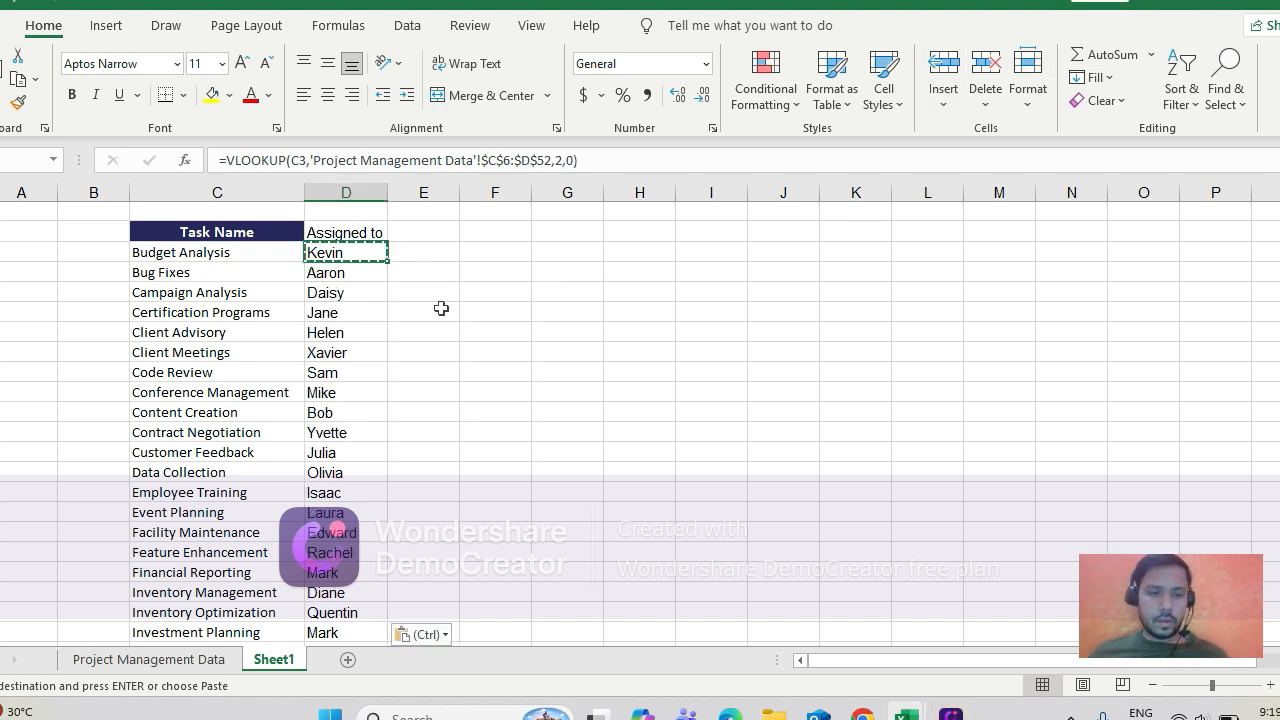
{"action": "left_click", "coordinate": [398, 298]}
{"action": "key", "text": "Up"}
{"action": "key", "text": "Up"}
{"action": "key", "text": "Left"}
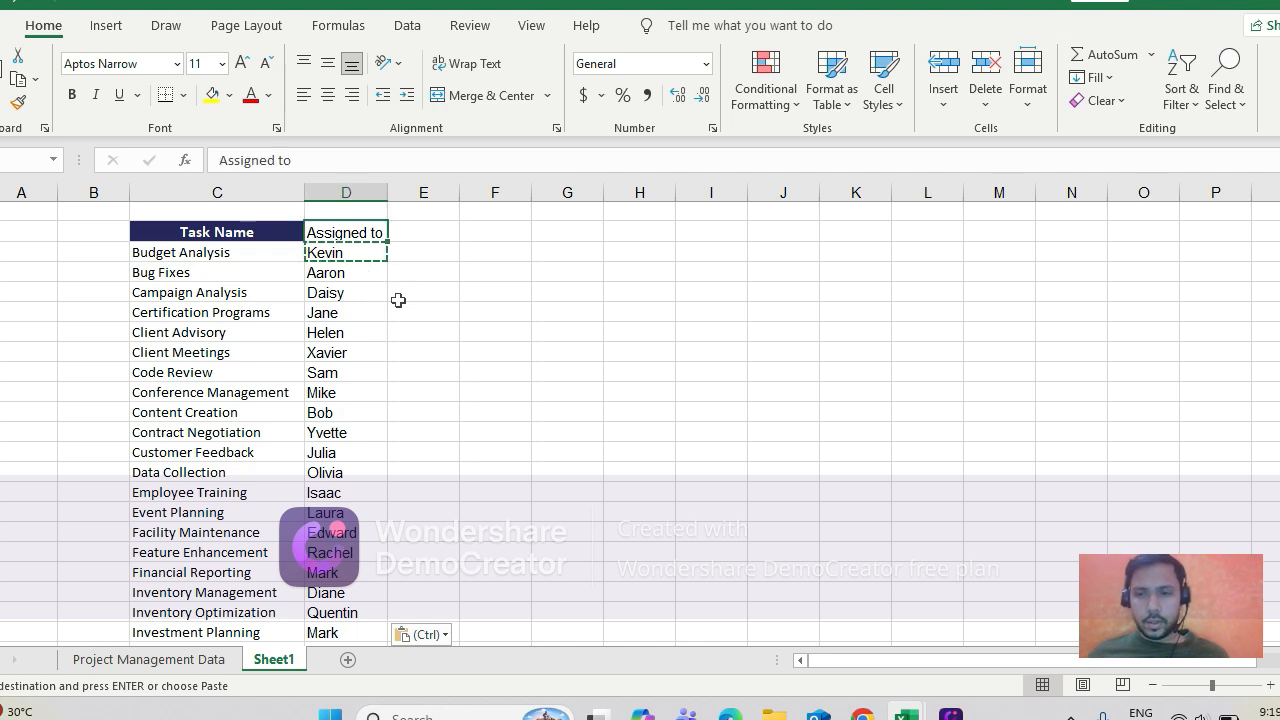
{"action": "key", "text": "Down"}
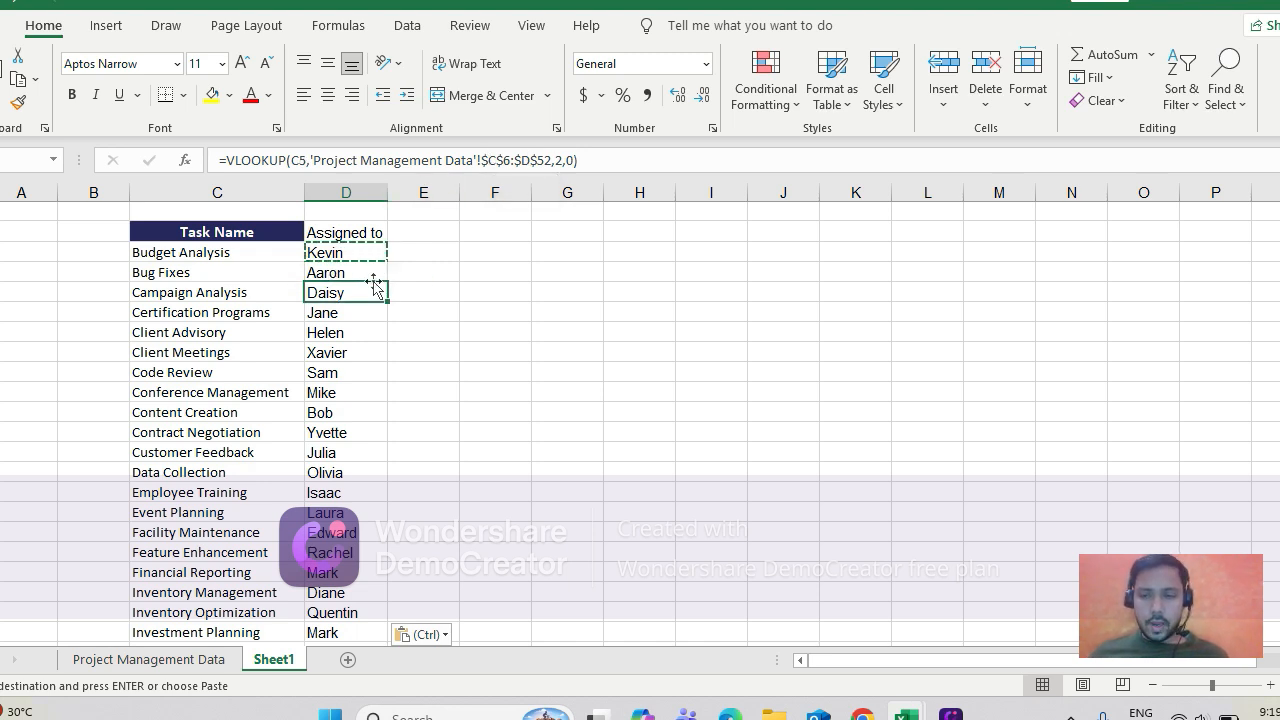
- Check the Assigned to formulas and results down to the User Interface Design row and back up to the header
{"action": "key", "text": "ctrl+Down"}
{"action": "key", "text": "Down"}
{"action": "key", "text": "Down"}
{"action": "key", "text": "Down"}
{"action": "key", "text": "Down"}
{"action": "key", "text": "Down"}
{"action": "key", "text": "Down"}
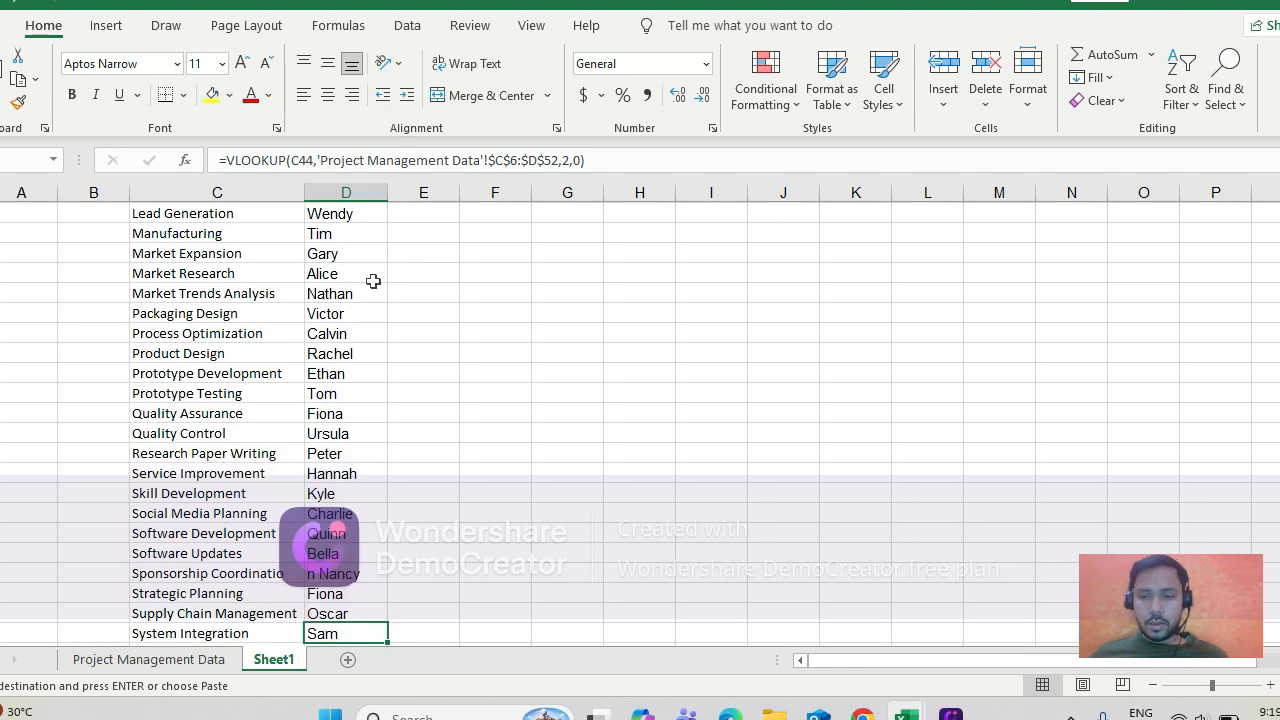
{"action": "key", "text": "Up"}
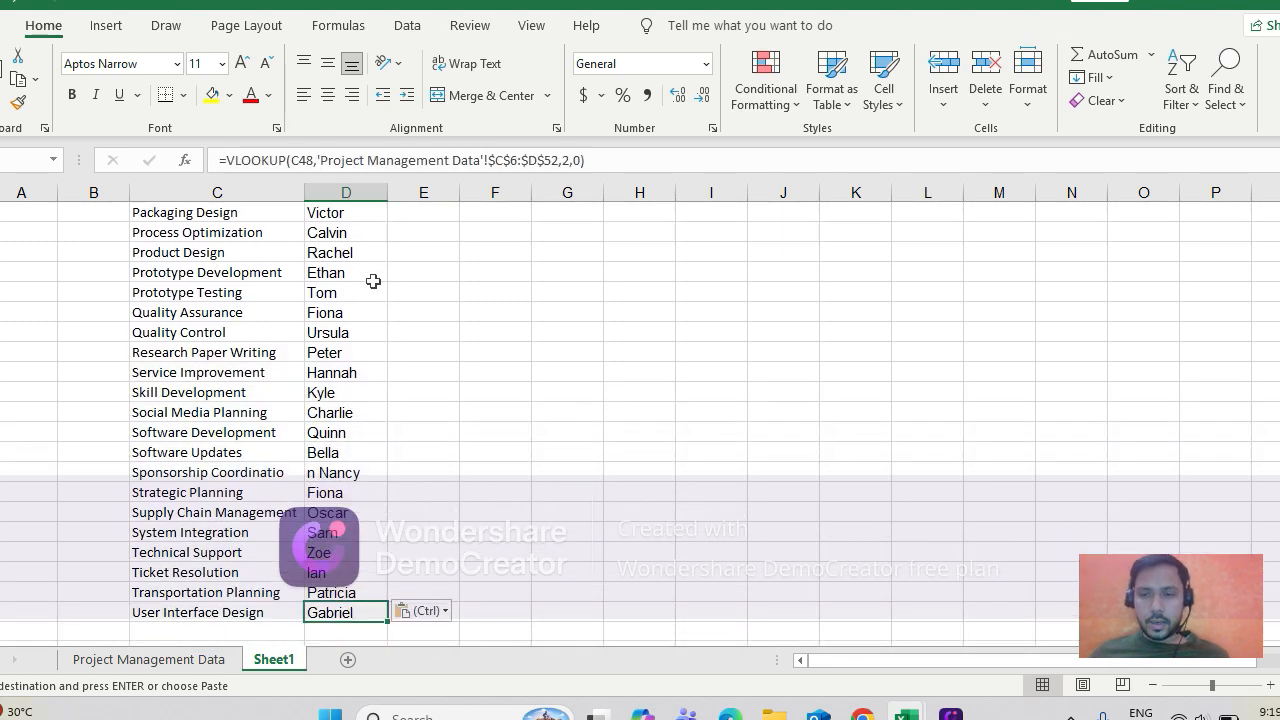
{"action": "key", "text": "ctrl+Up"}
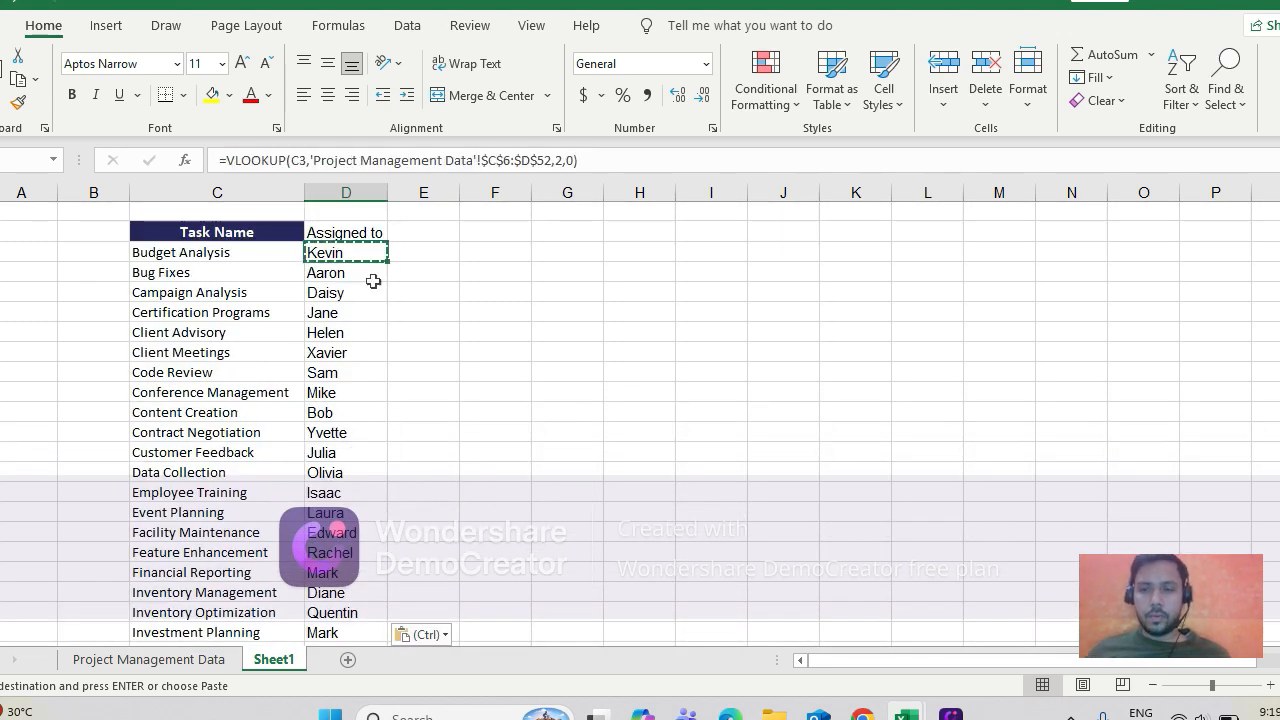
{"action": "key", "text": "Up"}
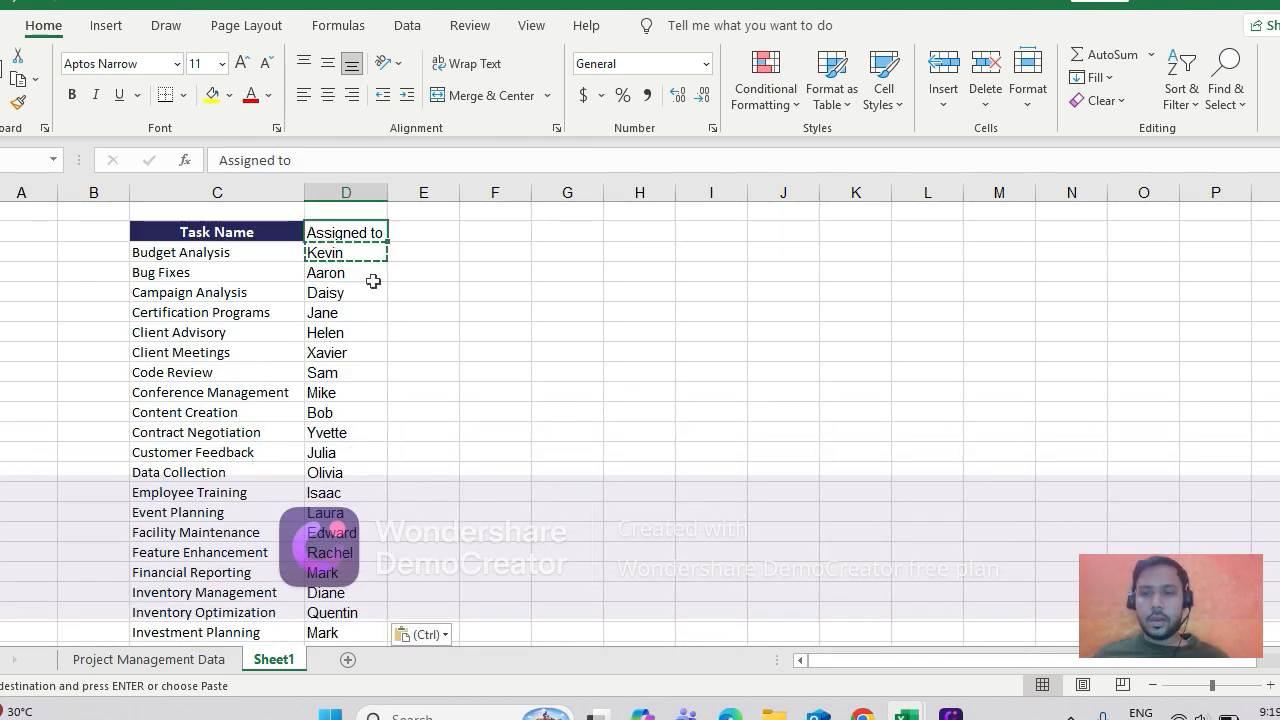
- Locate the Days Required column in Project Management Data and add a Days Required heading beside Assigned to on Sheet1
{"action": "left_click", "coordinate": [200, 660]}
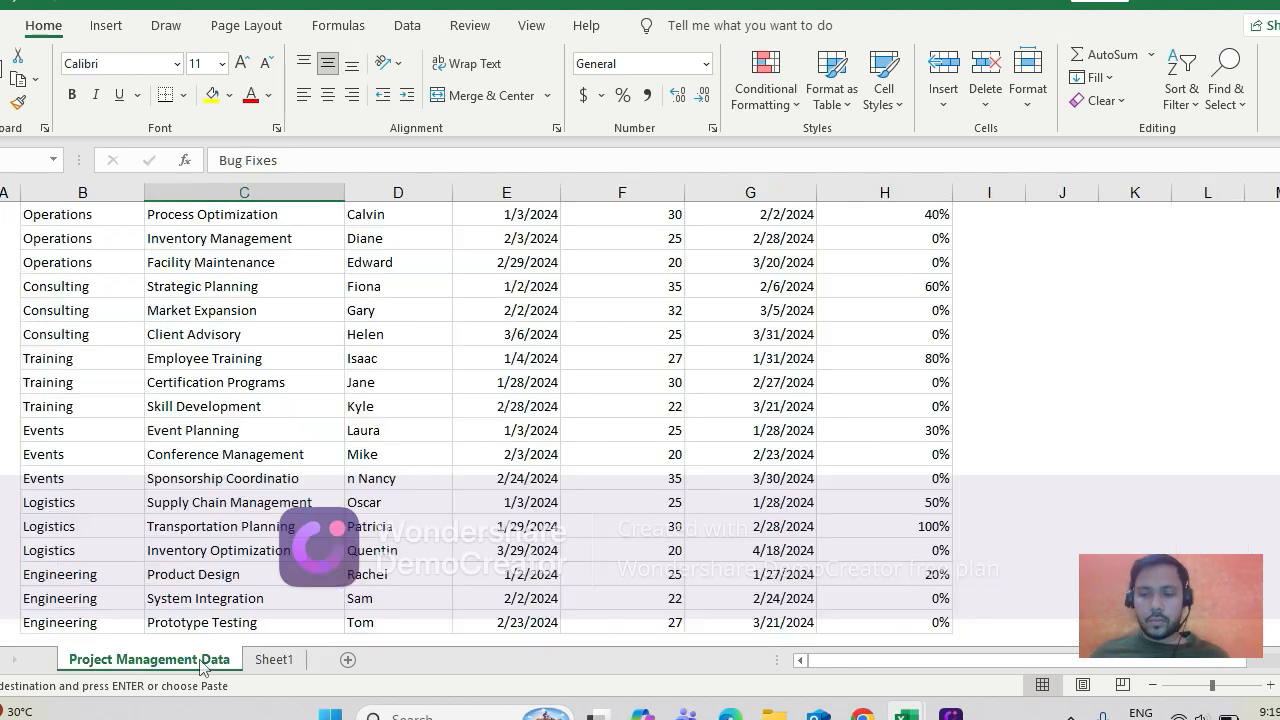
{"action": "left_click", "coordinate": [447, 241]}
{"action": "key", "text": "ctrl+Up"}
{"action": "key", "text": "Right"}
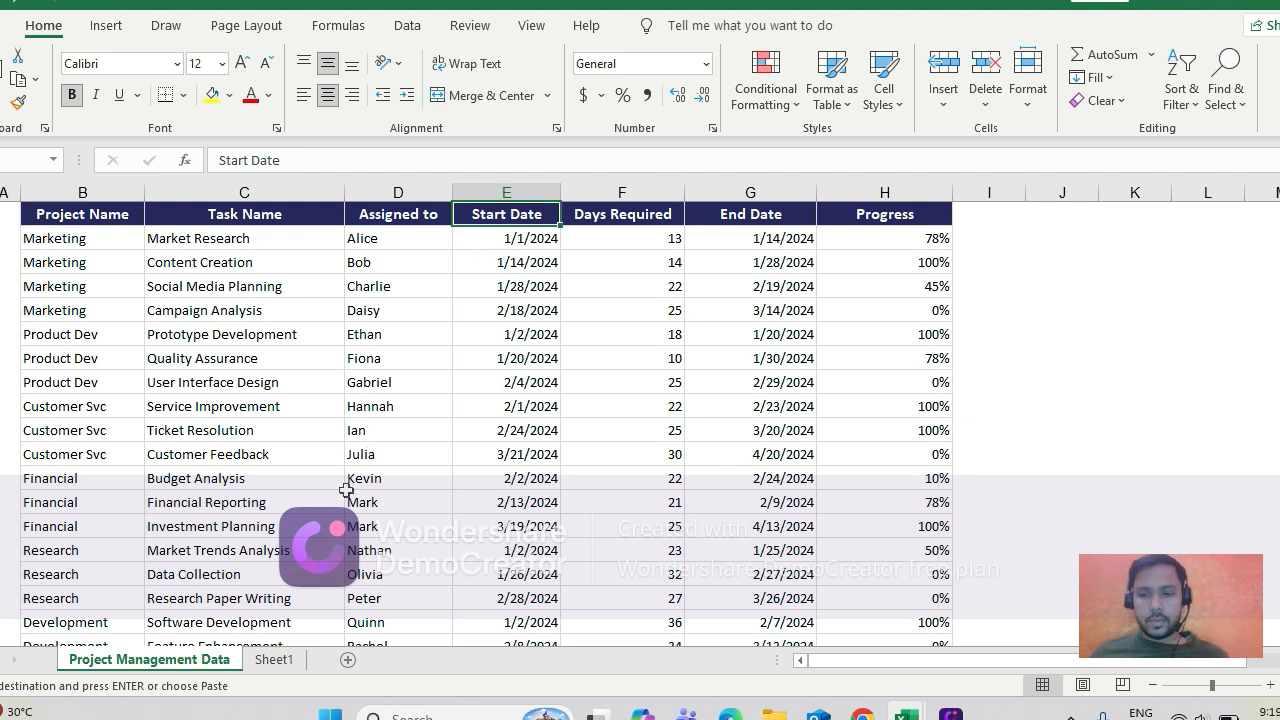
{"action": "left_click", "coordinate": [617, 215]}
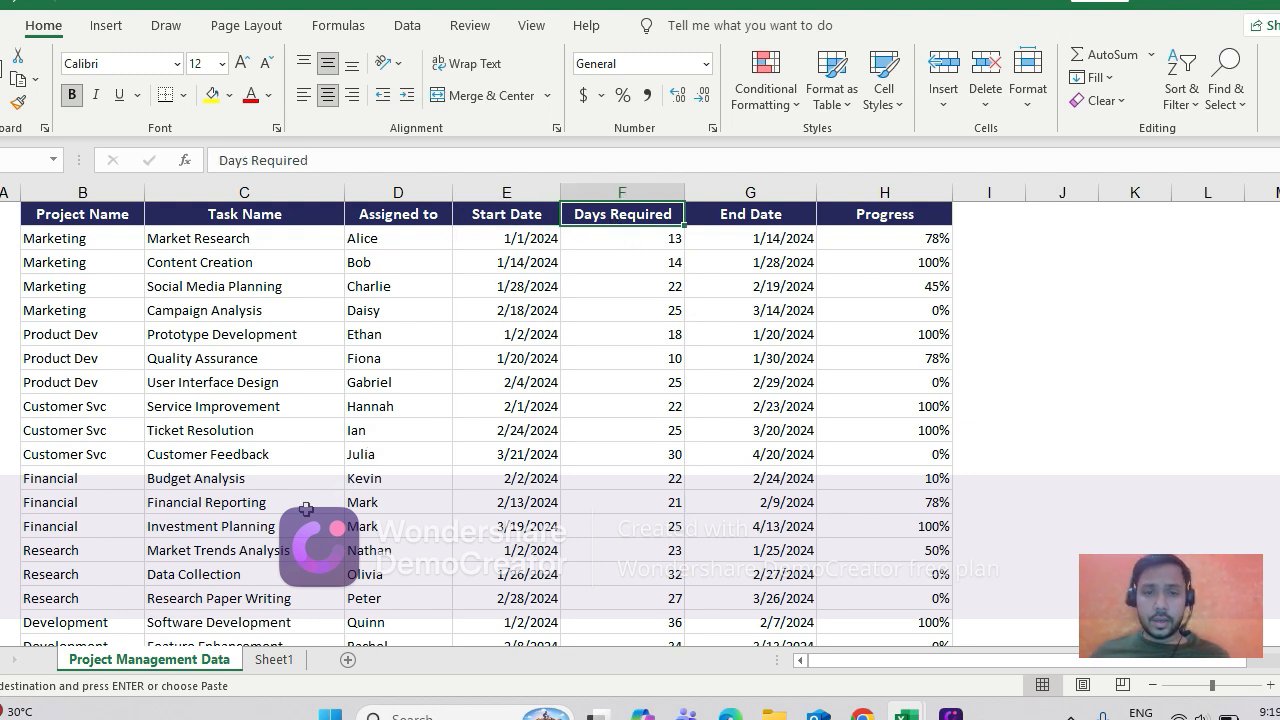
{"action": "left_click", "coordinate": [274, 660]}
{"action": "left_click", "coordinate": [425, 232]}
{"action": "type", "text": "D"}
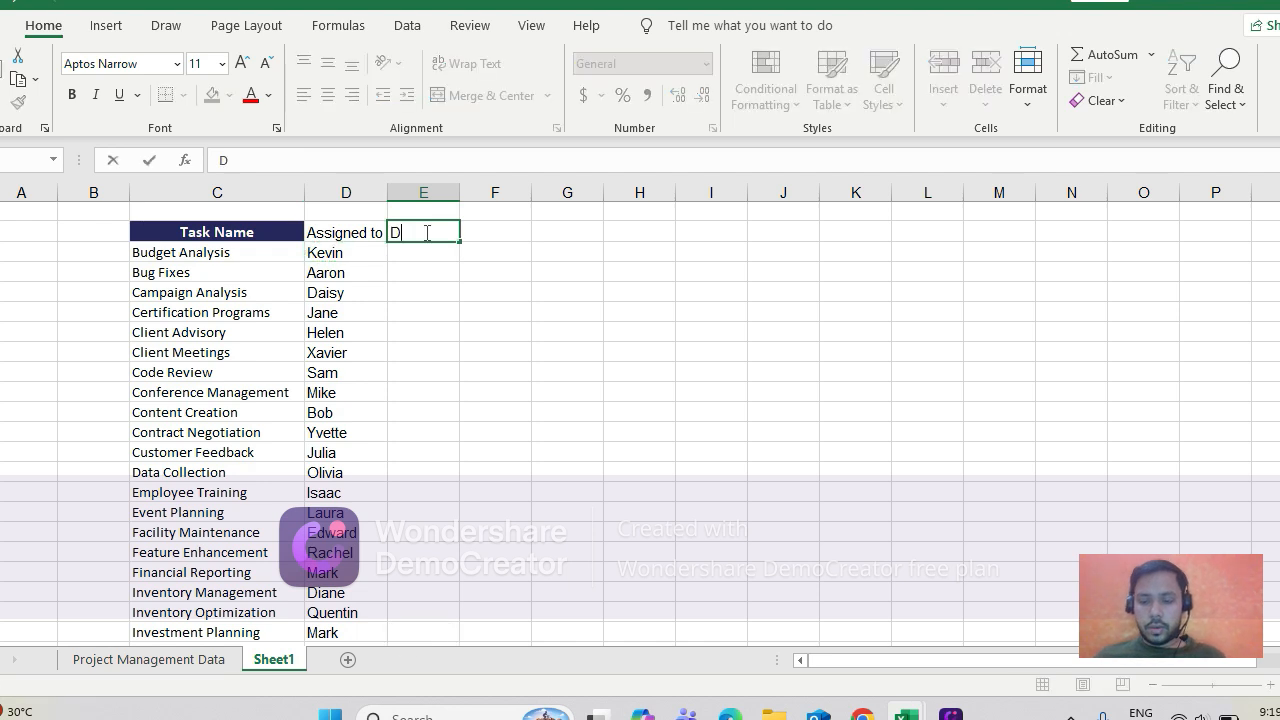
{"action": "type", "text": "ays Required"}
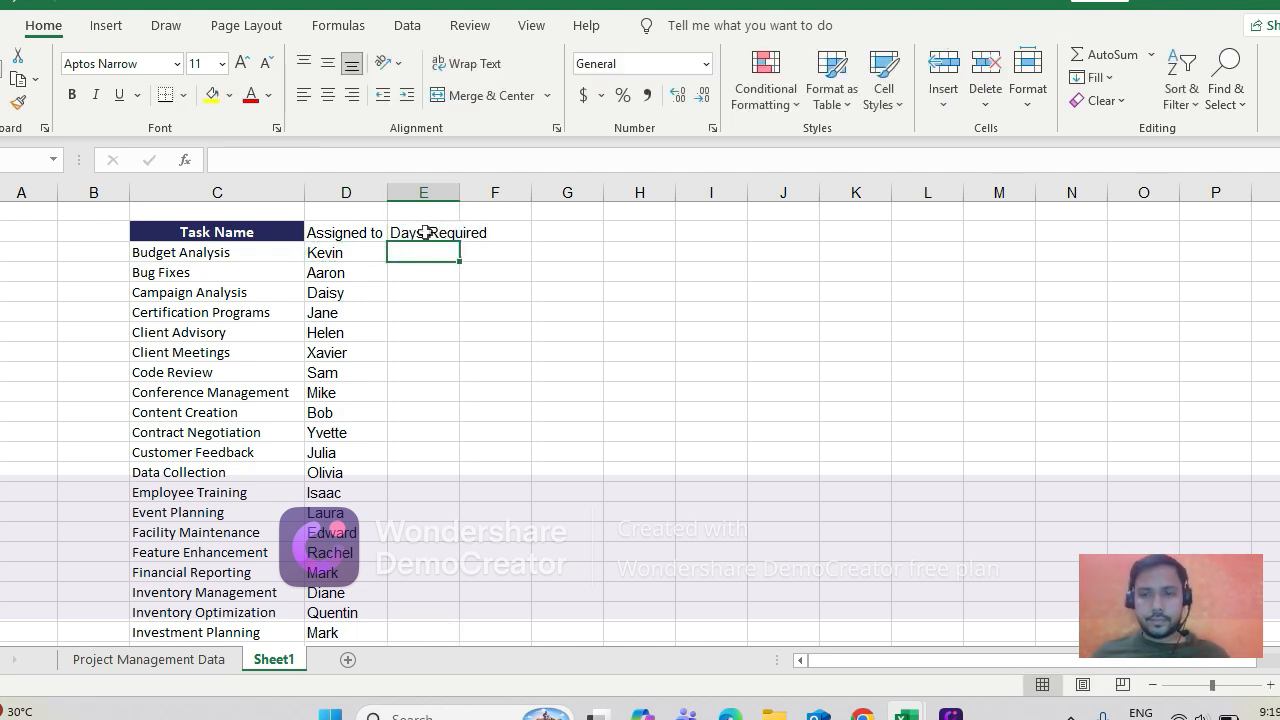
- Start a VLOOKUP in Budget Analysis's Days Required cell on Sheet1, using task name C3 as the lookup value
{"action": "left_click", "coordinate": [426, 232]}
{"action": "key", "text": "Down"}
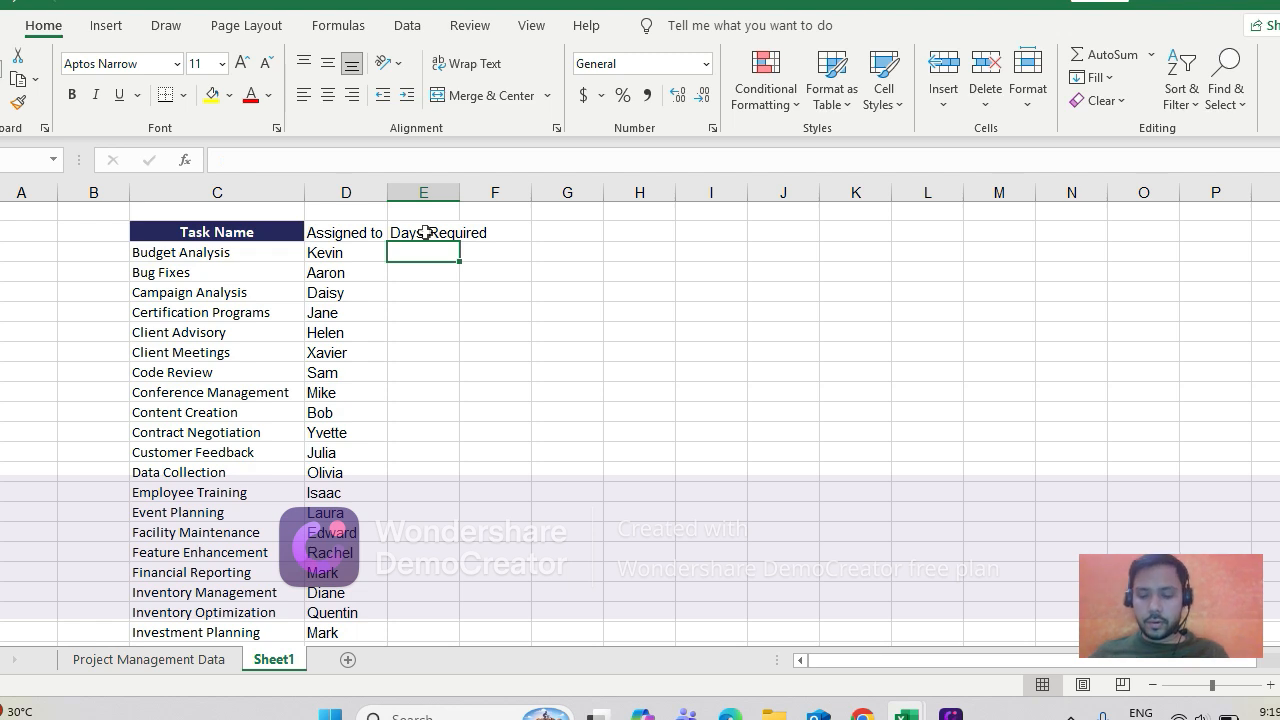
{"action": "type", "text": "=vlo"}
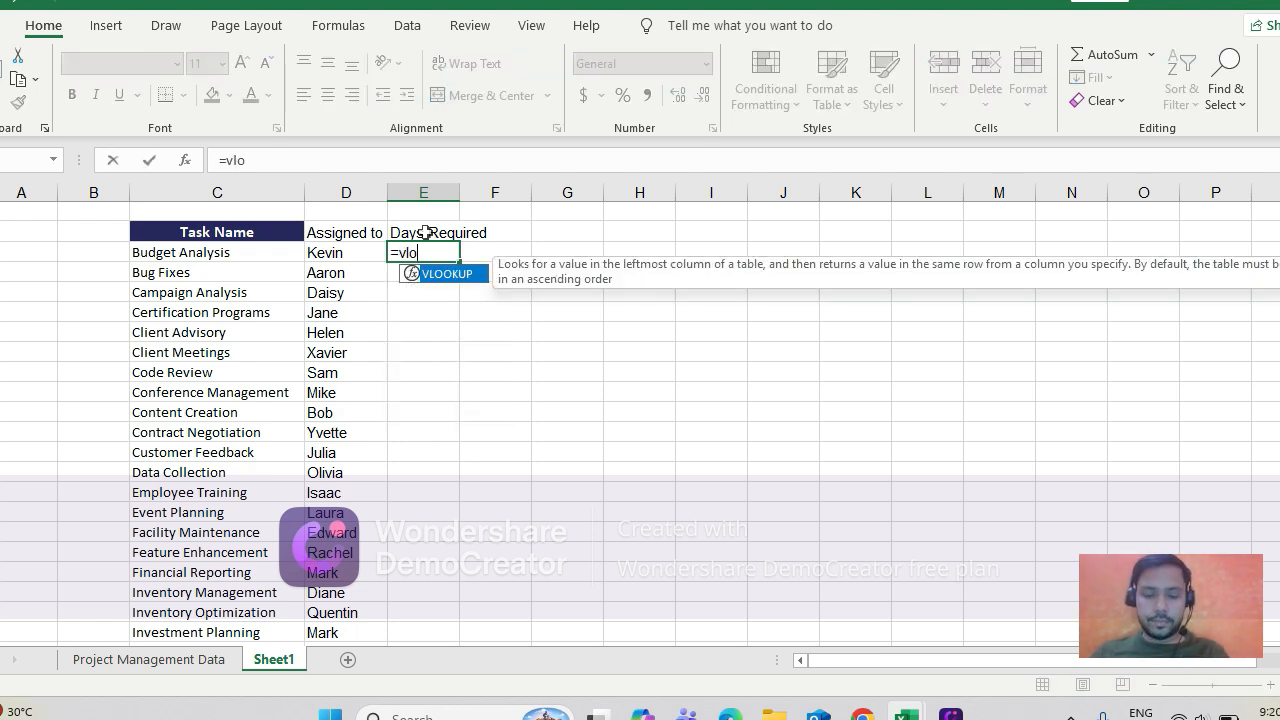
{"action": "type", "text": "okup("}
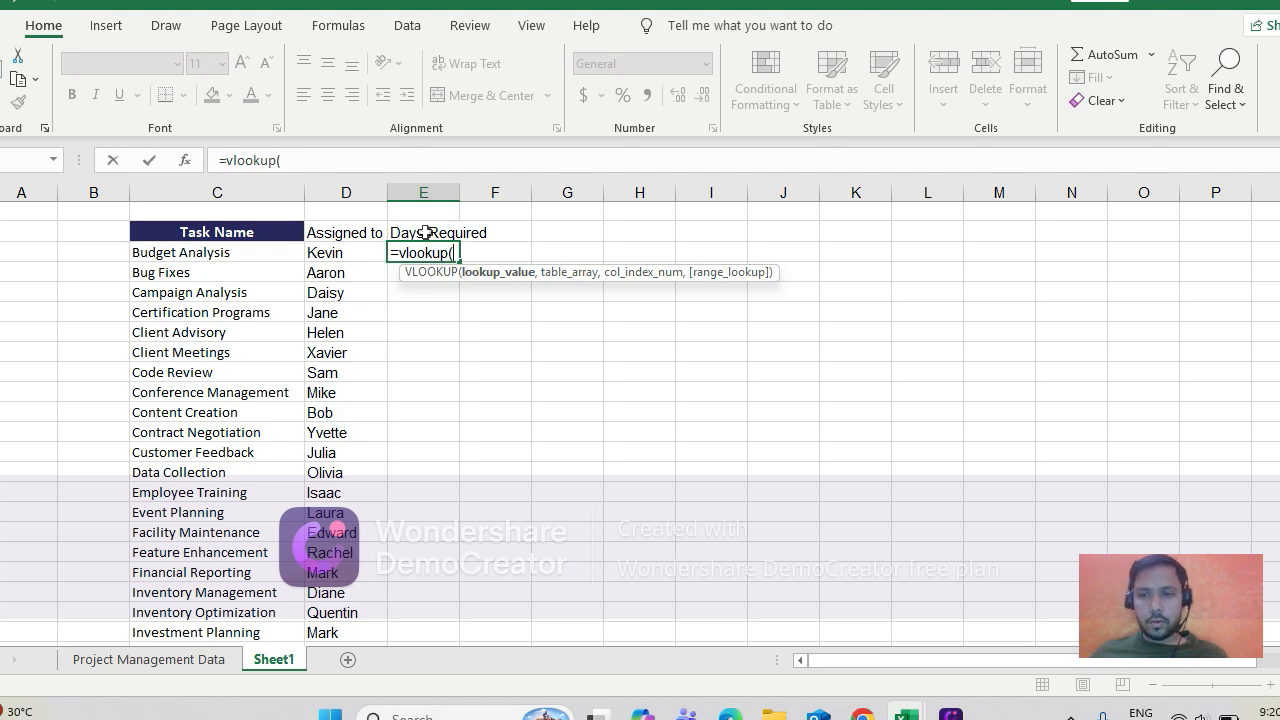
{"action": "key", "text": "Left"}
{"action": "key", "text": "Left"}
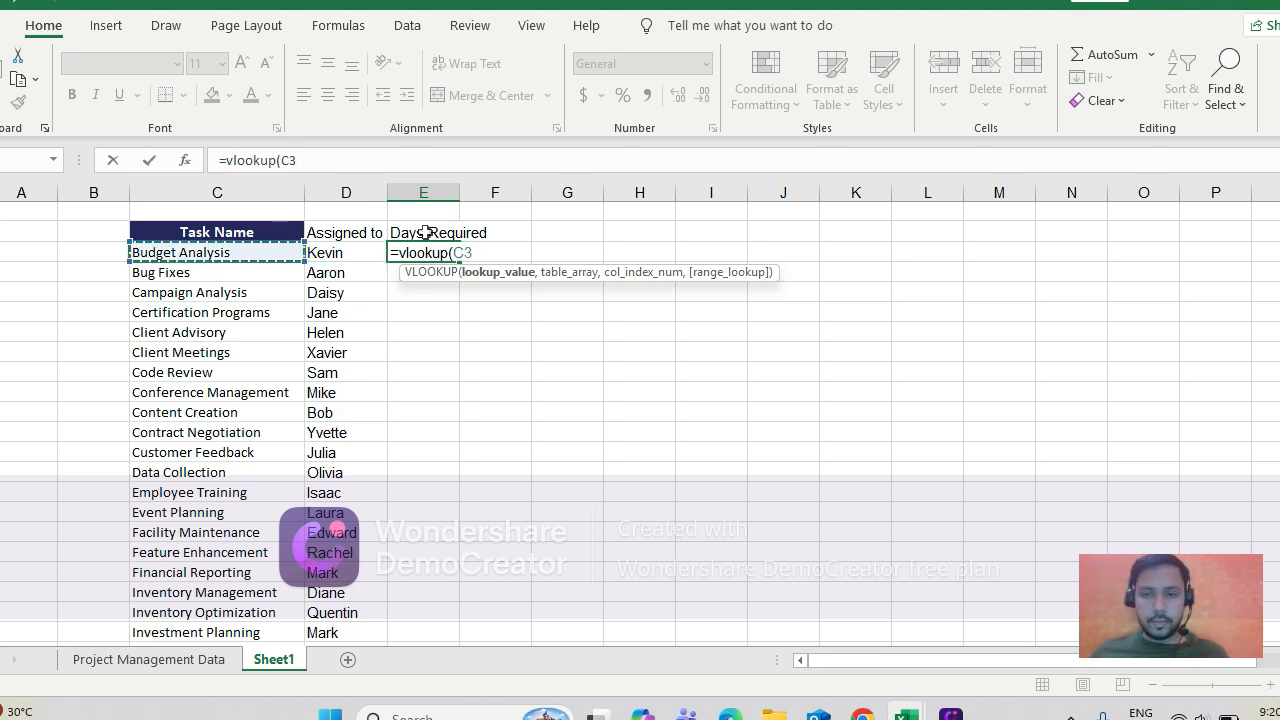
{"action": "type", "text": ","}
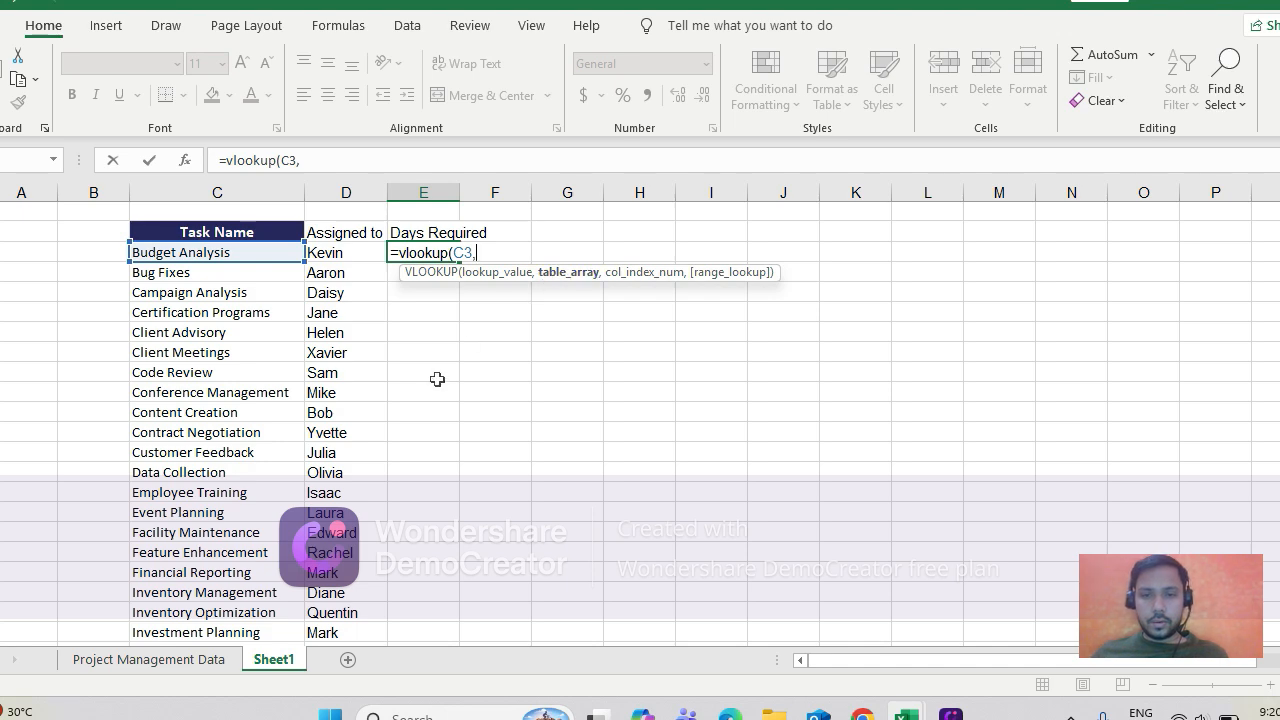
- Set the VLOOKUP's table array to C6:F52 on the Project Management Data sheet, from Task Name through Days Required
{"action": "left_click", "coordinate": [147, 661]}
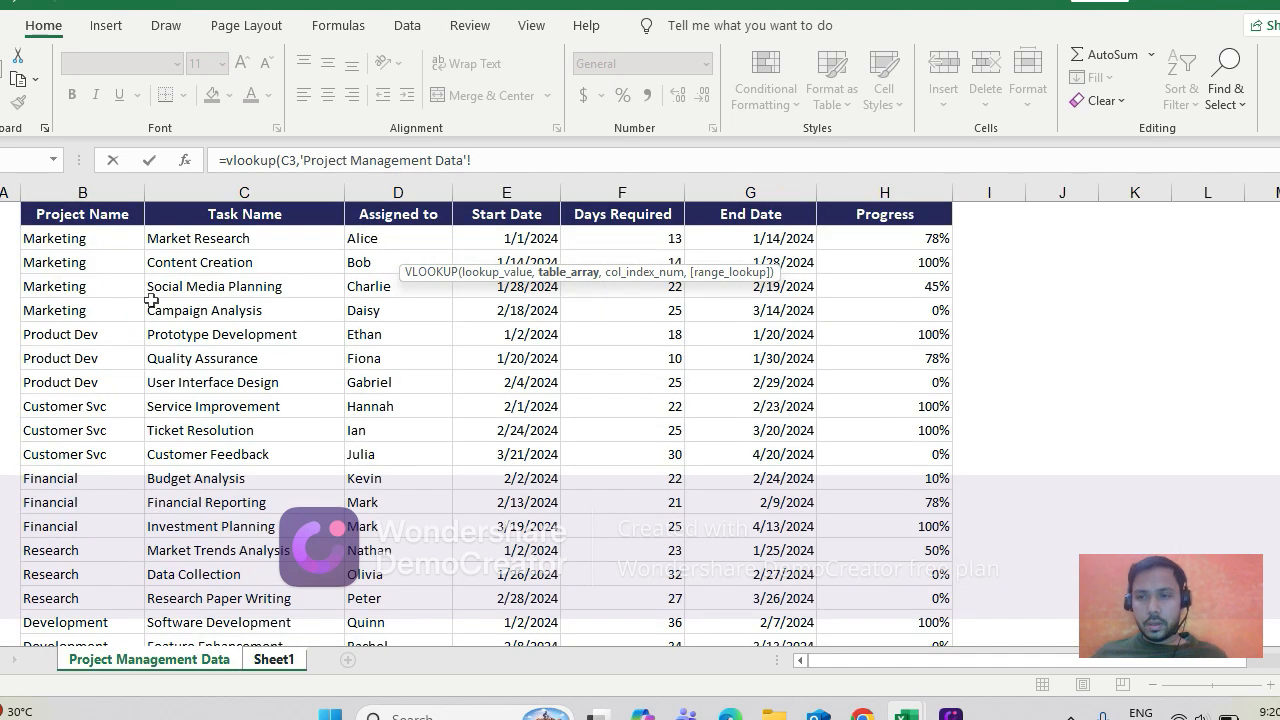
{"action": "left_click", "coordinate": [206, 222]}
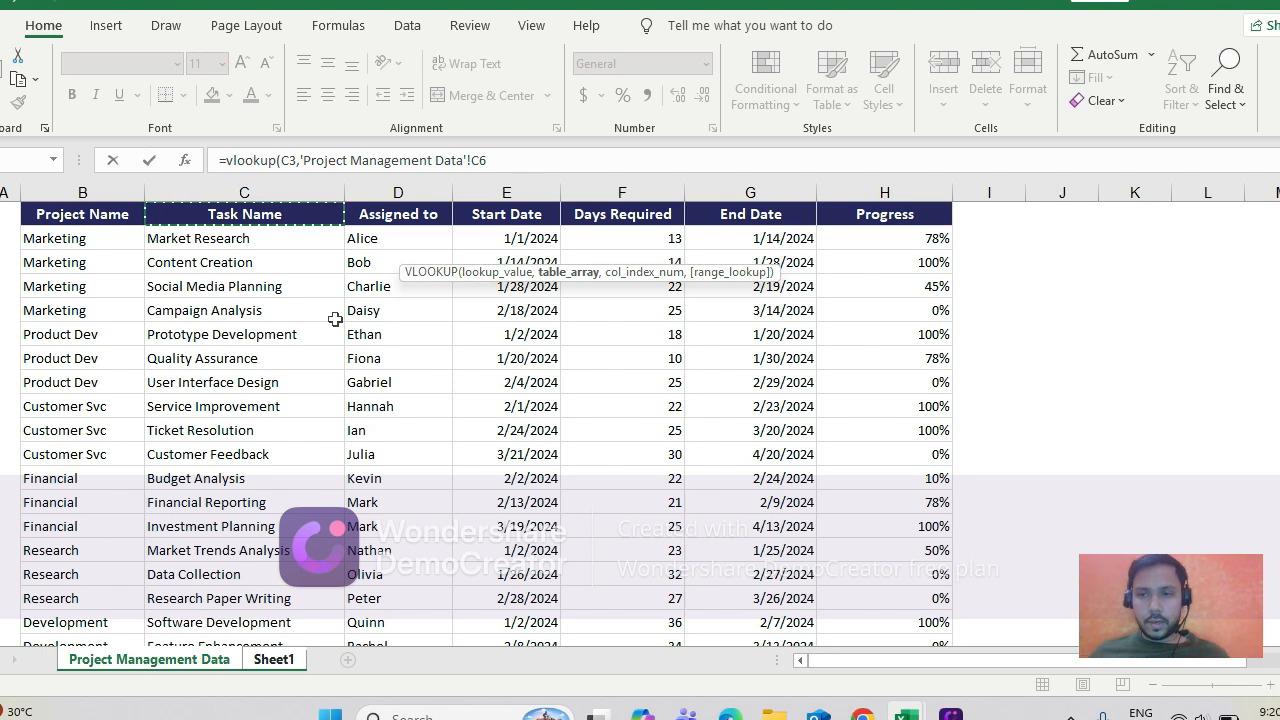
{"action": "key", "text": "ctrl+shift+Down"}
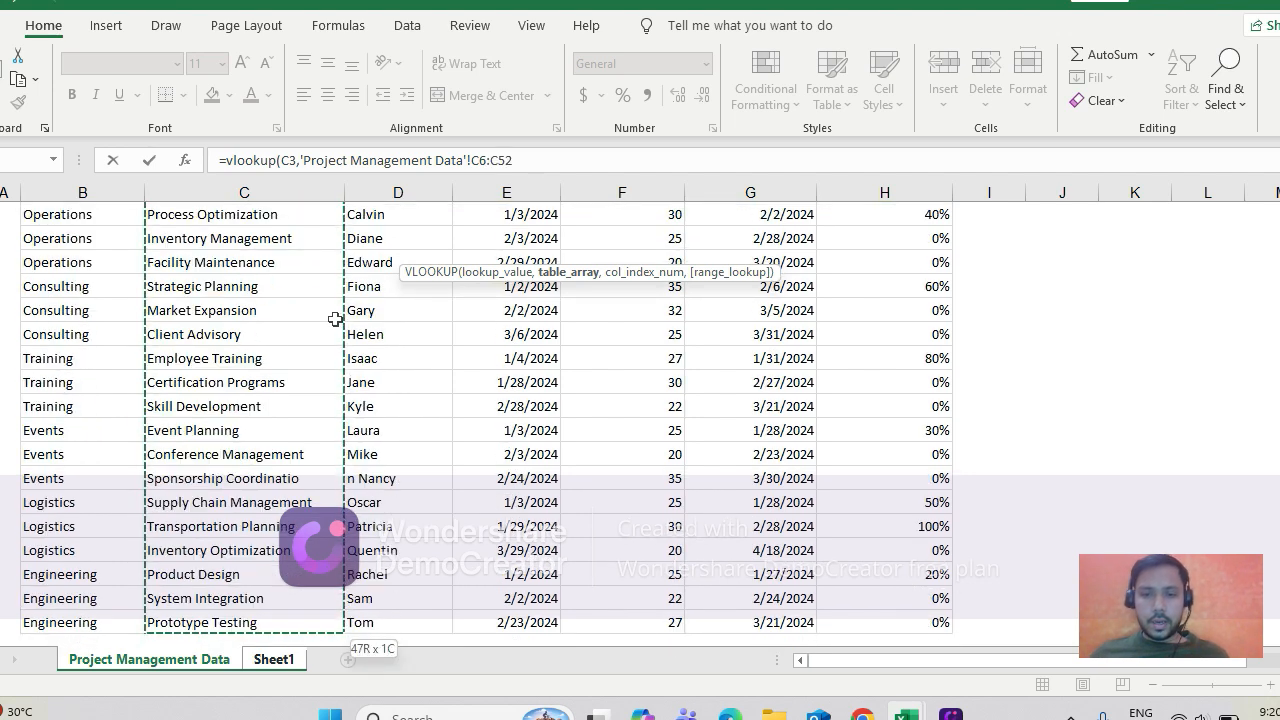
{"action": "key", "text": "shift+Right"}
{"action": "key", "text": "shift+Right"}
{"action": "key", "text": "shift+Right"}
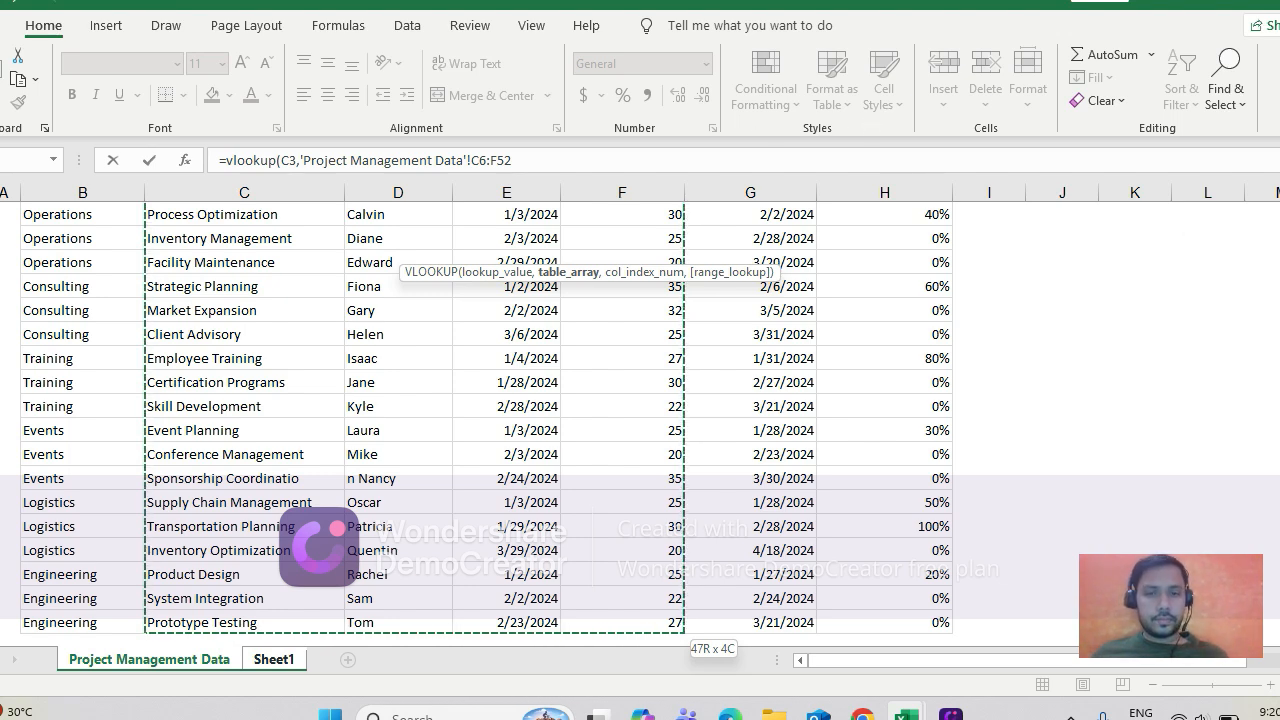
{"action": "scroll", "coordinate": [508, 432], "scroll_direction": "up", "scroll_amount": 12}
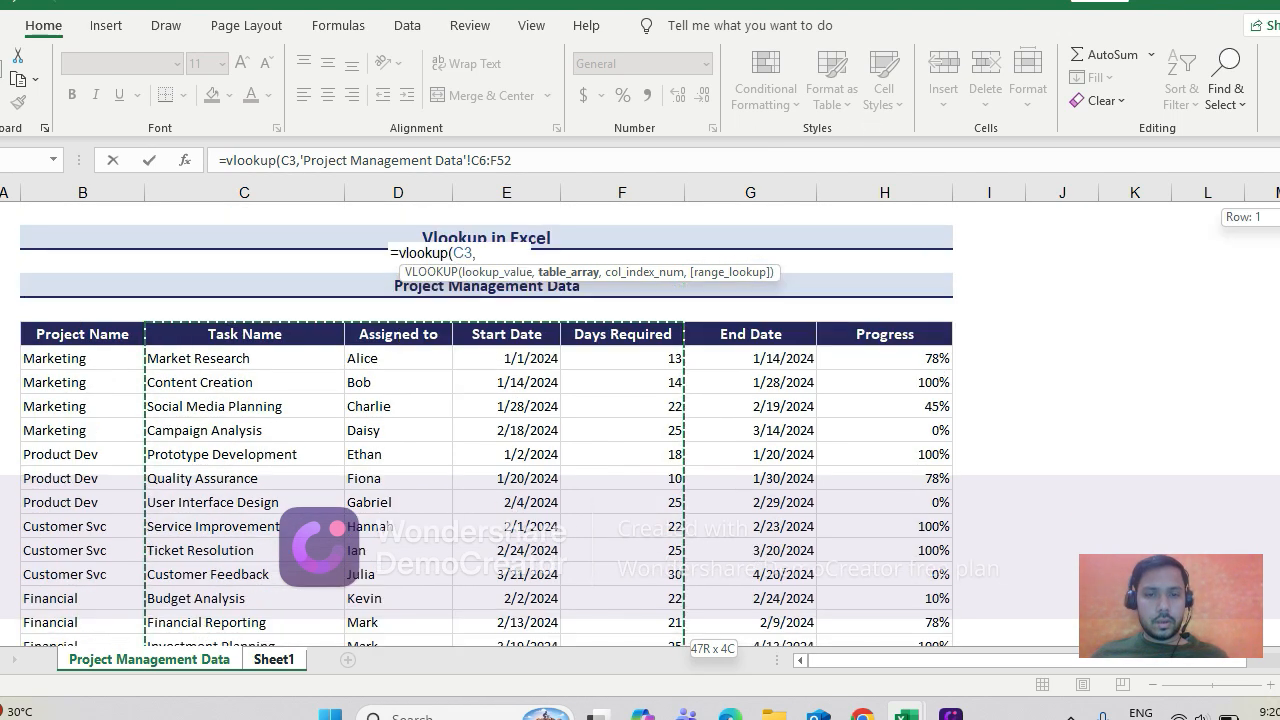
- Complete the Days Required VLOOKUP with column index 4 and no range lookup argument
{"action": "left_click", "coordinate": [535, 167]}
{"action": "type", "text": ","}
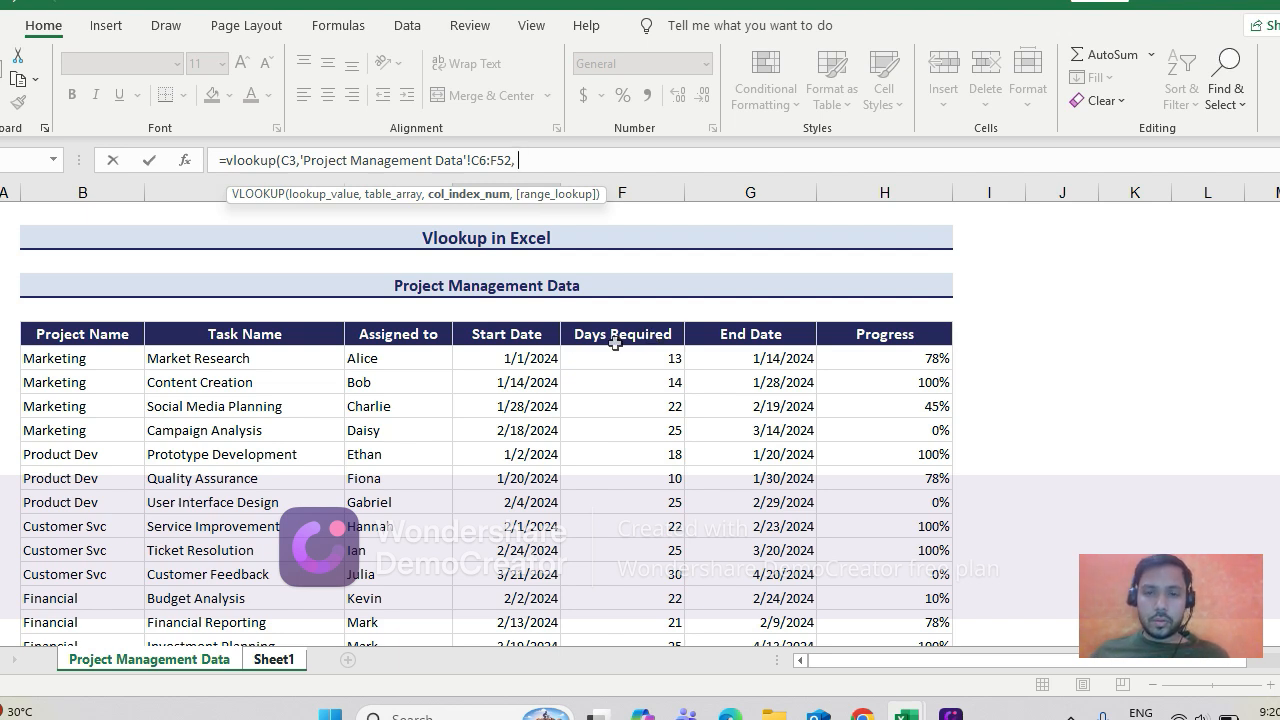
{"action": "type", "text": "4"}
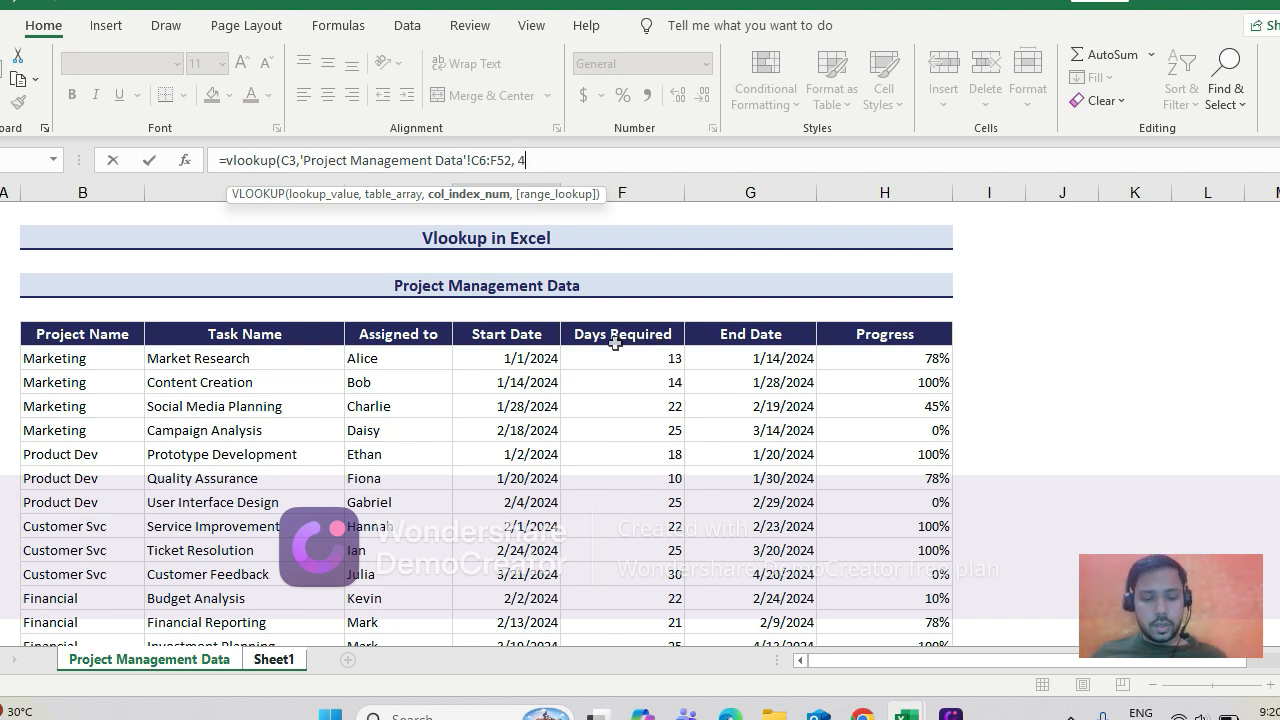
{"action": "type", "text": ")"}
{"action": "key", "text": "Return"}
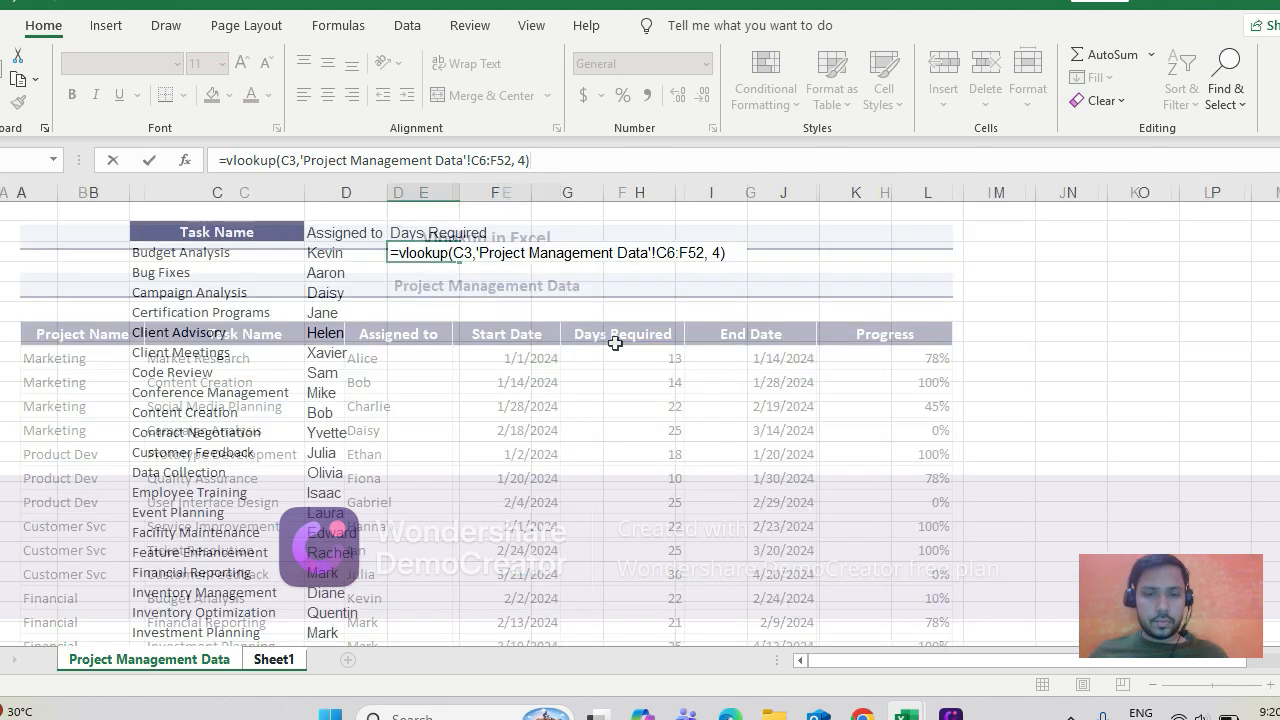
- Make the table array in Budget Analysis's Days Required VLOOKUP absolute as $C$6:$F$52
{"action": "key", "text": "Up"}
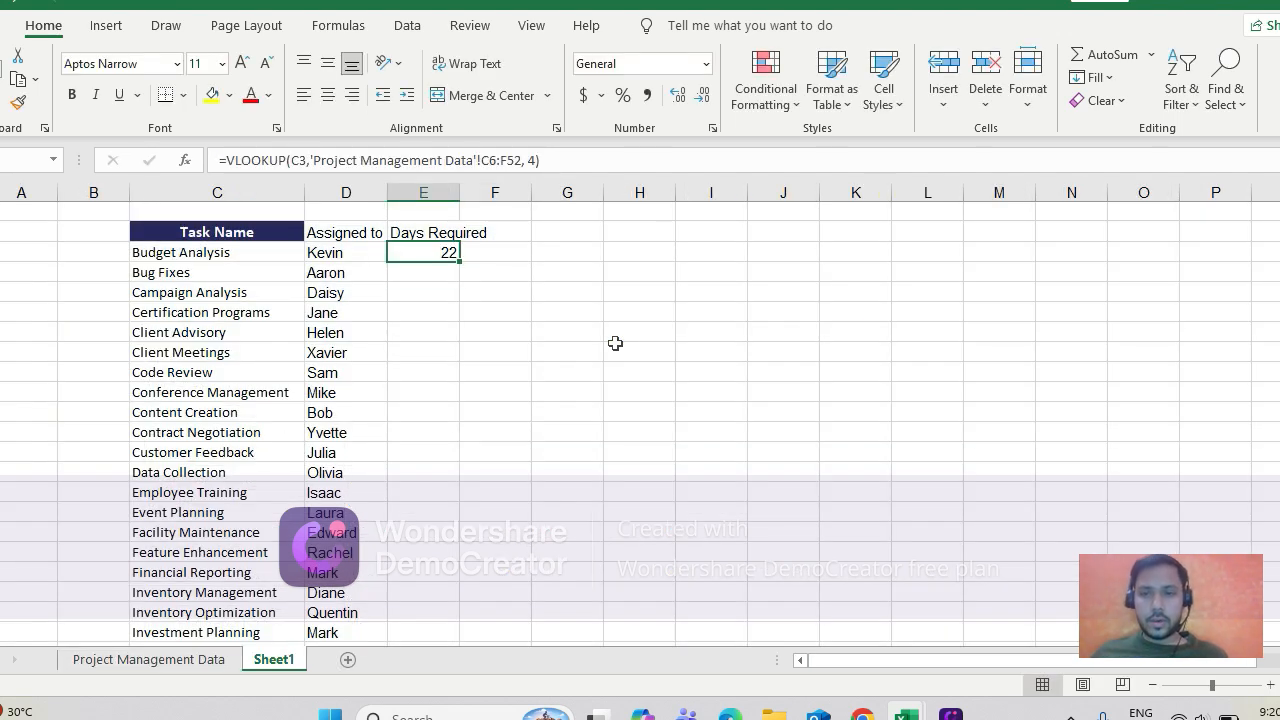
{"action": "left_click", "coordinate": [483, 160]}
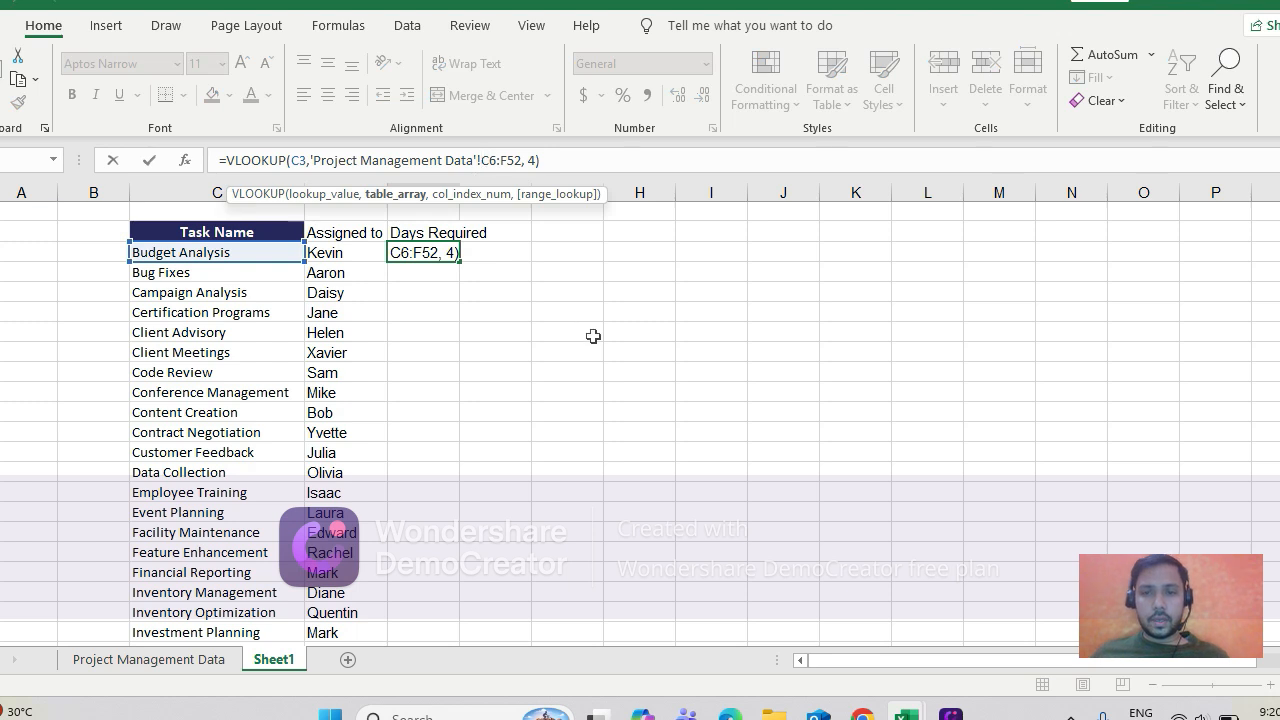
{"action": "type", "text": "$C"}
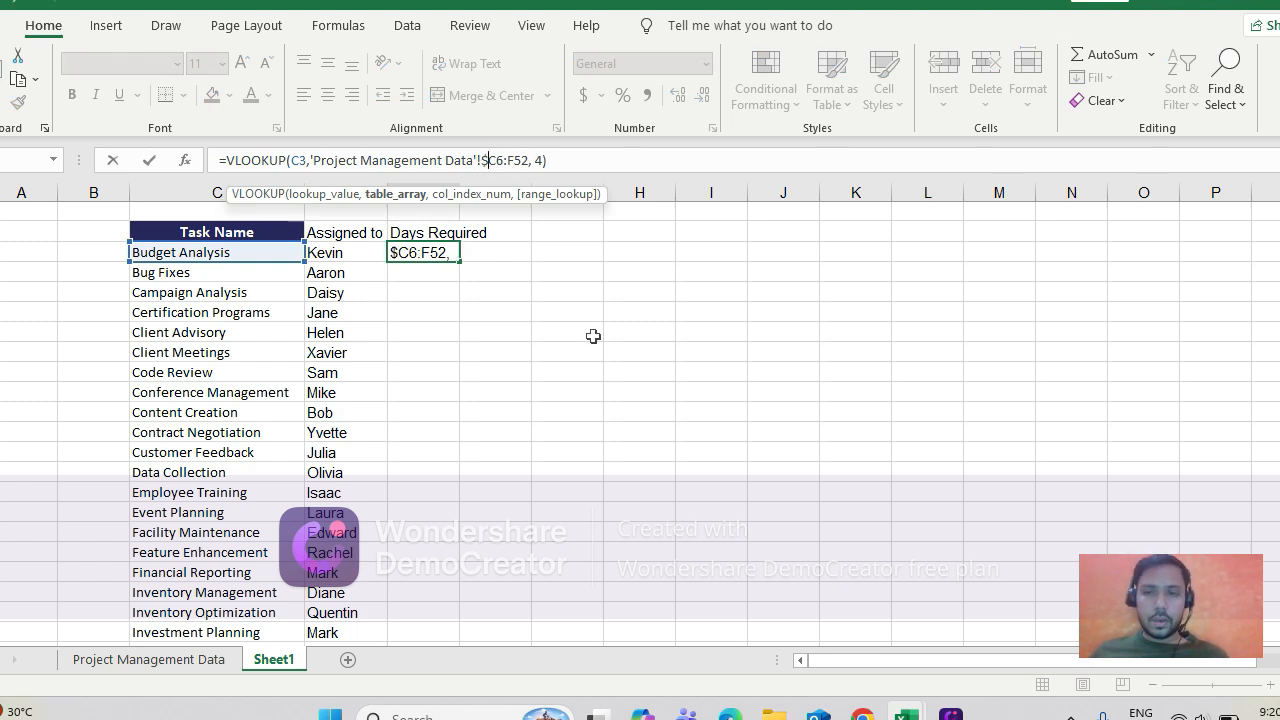
{"action": "type", "text": "$6:"}
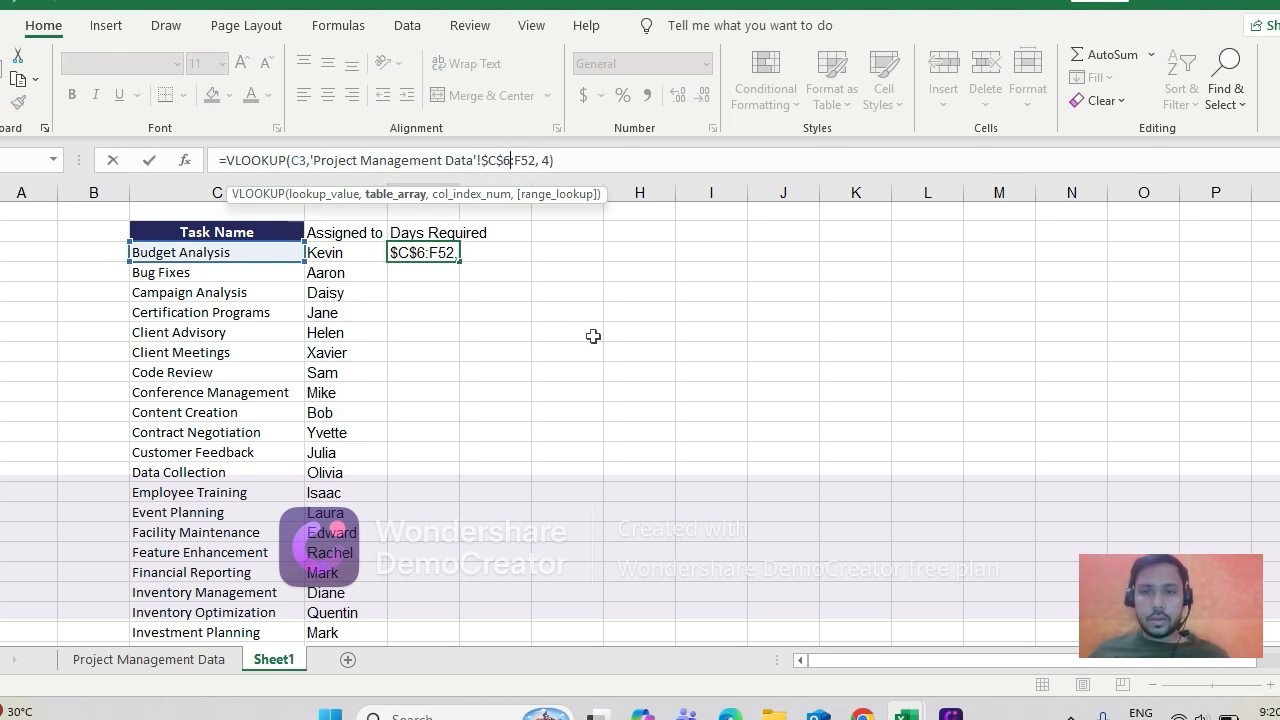
{"action": "type", "text": "$F$"}
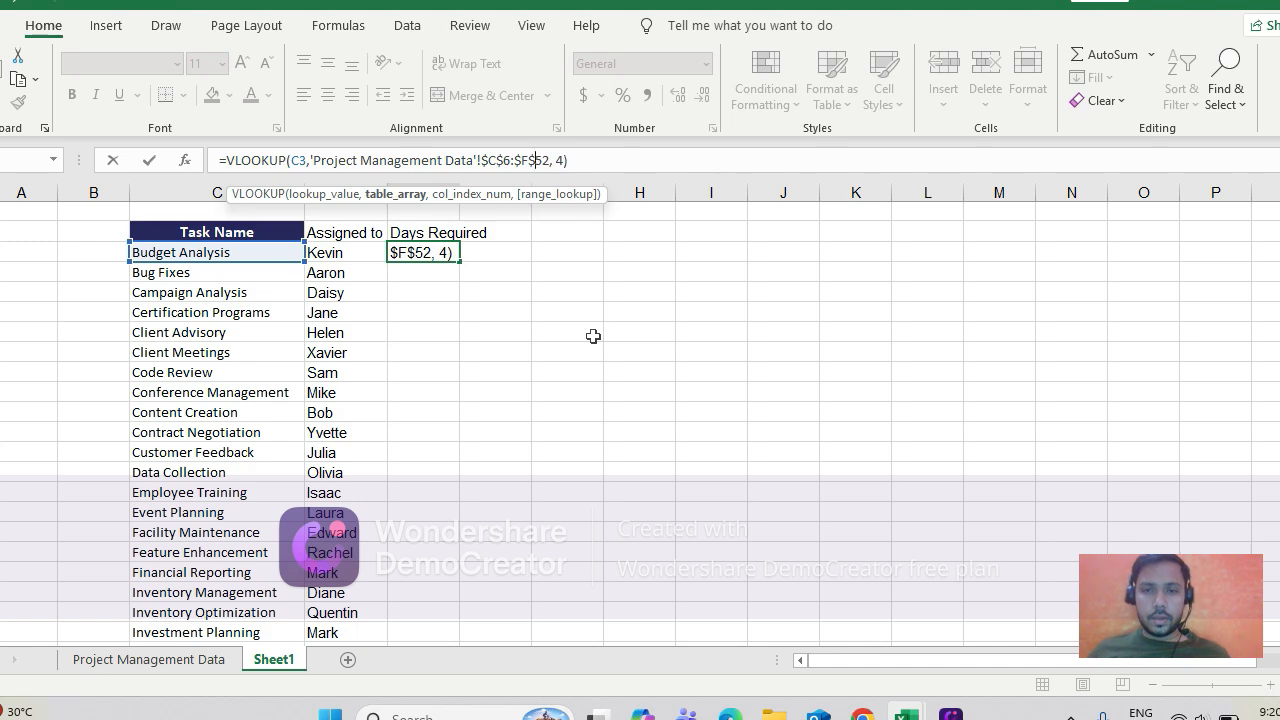
{"action": "key", "text": "Return"}
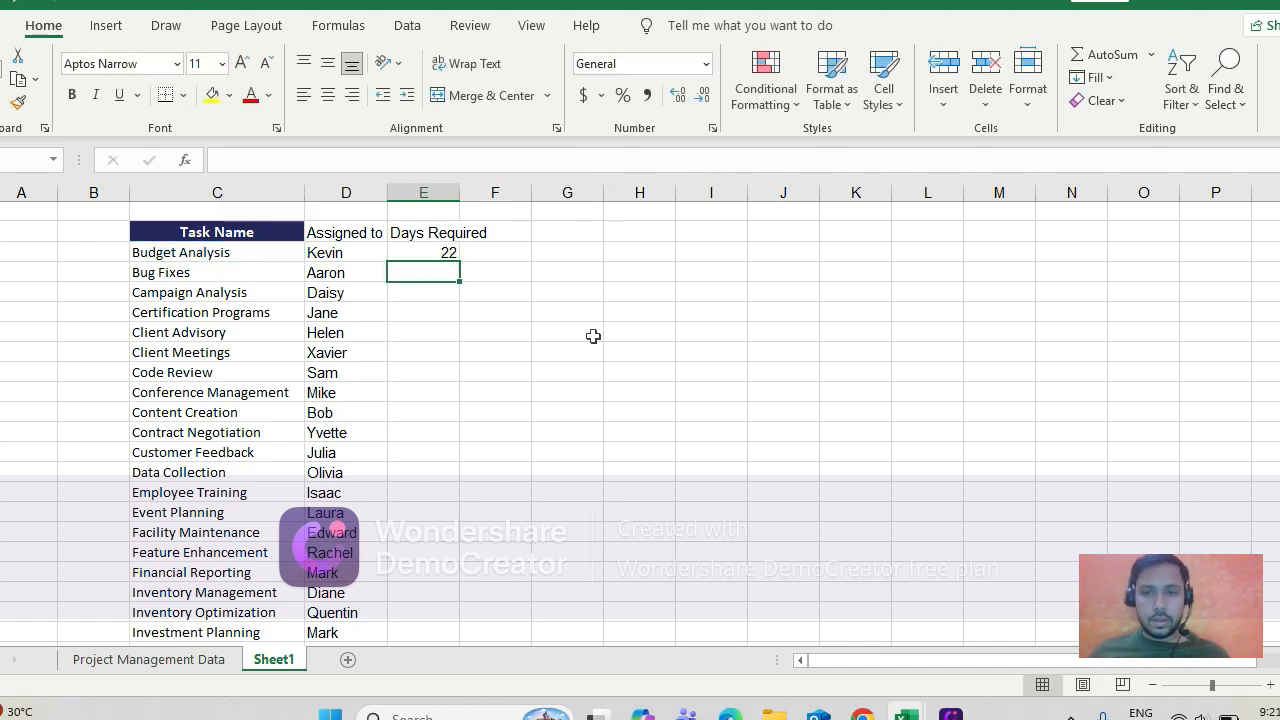
- Copy the Budget Analysis Days Required VLOOKUP to all remaining task rows, from Bug Fixes through User Interface Design
{"action": "key", "text": "Up"}
{"action": "key", "text": "ctrl+c"}
{"action": "key", "text": "Left"}
{"action": "key", "text": "ctrl+Down"}
{"action": "key", "text": "Right"}
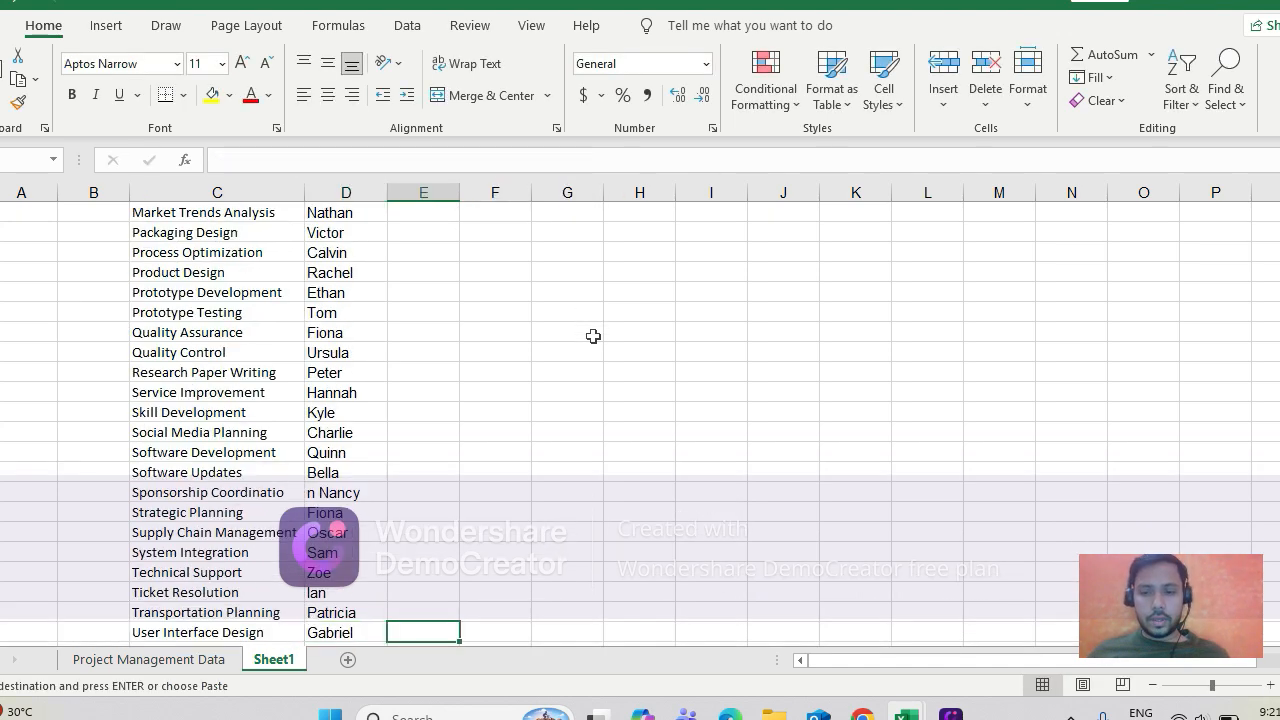
{"action": "key", "text": "ctrl+shift+Up"}
{"action": "key", "text": "ctrl+v"}
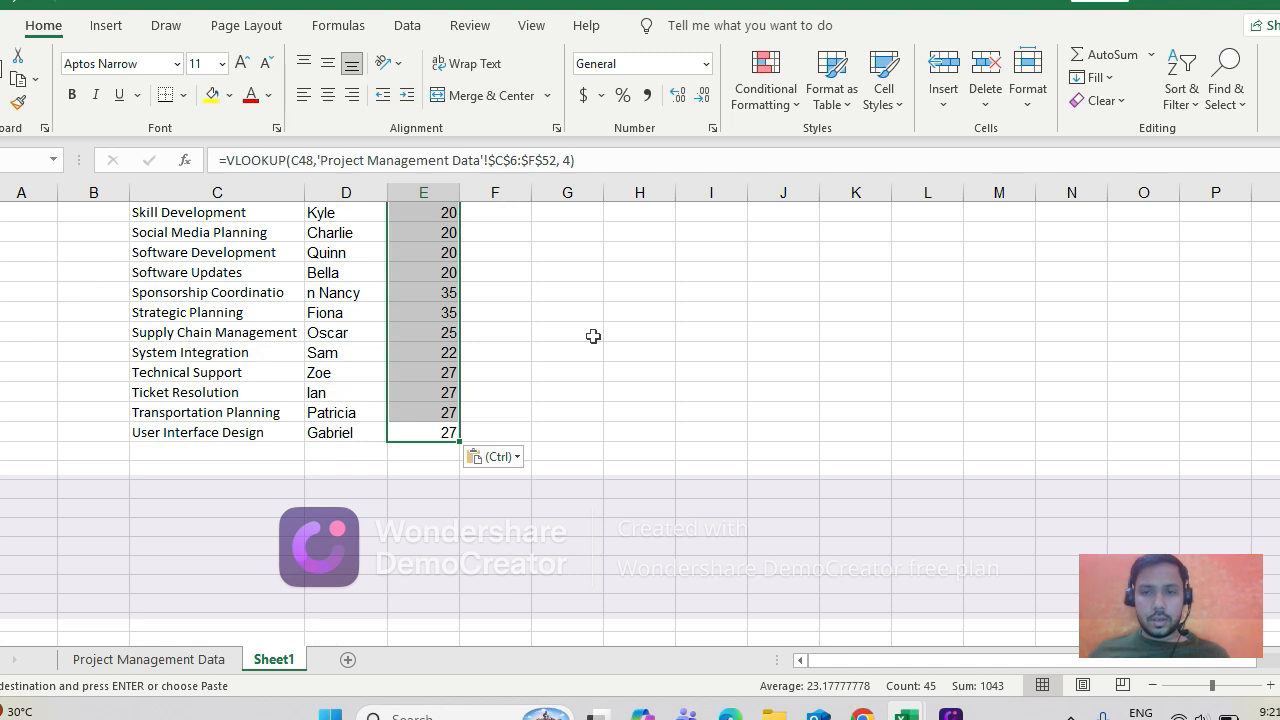
- Add 0 as the range lookup argument in Budget Analysis's Days Required VLOOKUP to require an exact match
{"action": "key", "text": "ctrl+Up"}
{"action": "key", "text": "ctrl+Up"}
{"action": "key", "text": "Down"}
{"action": "key", "text": "Down"}
{"action": "key", "text": "Down"}
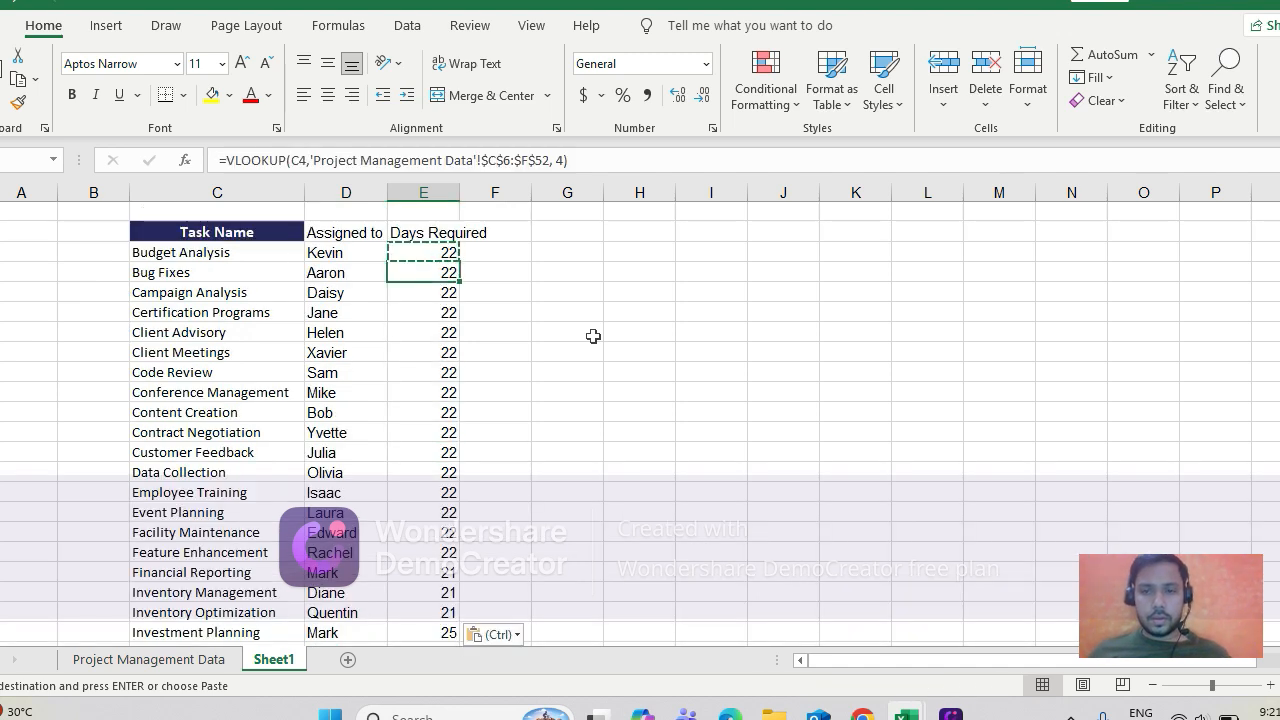
{"action": "key", "text": "Up"}
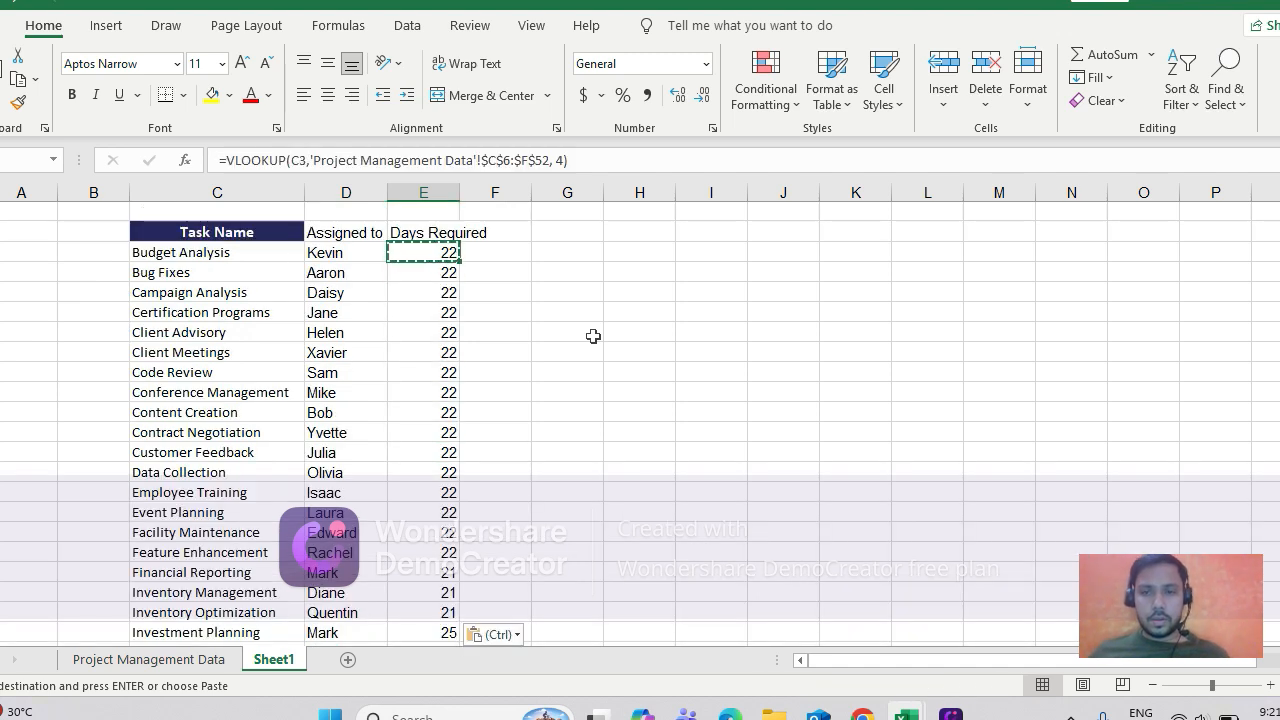
{"action": "left_click", "coordinate": [558, 160]}
{"action": "type", "text": ","}
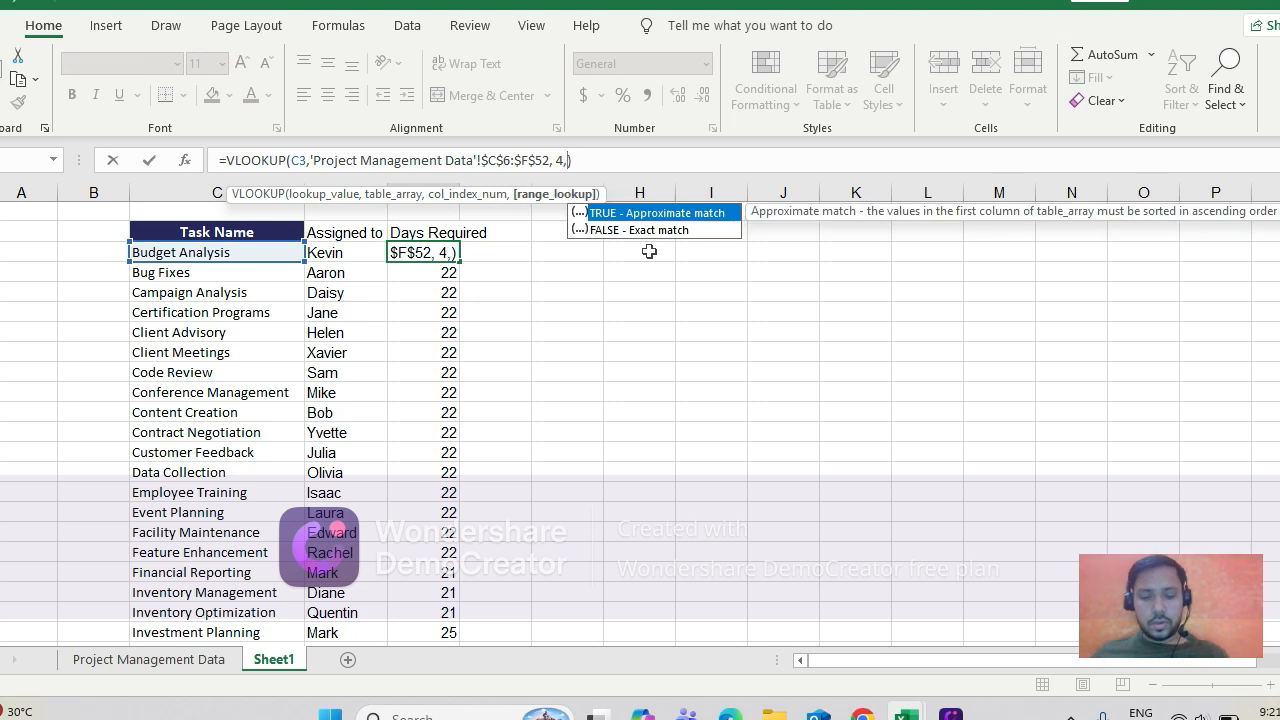
{"action": "type", "text": " 0"}
{"action": "key", "text": "ctrl+Return"}
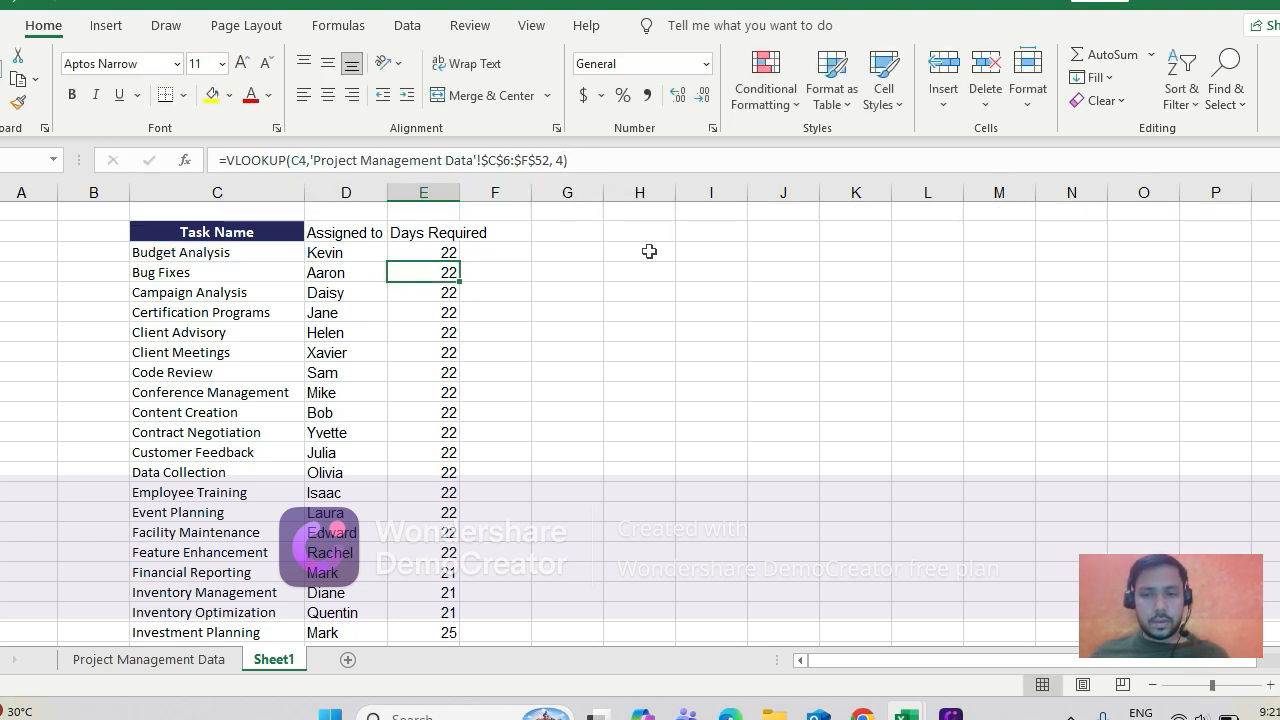
- Copy Budget Analysis's exact-match Days Required VLOOKUP over the formulas in all the task rows below it
{"action": "key", "text": "ctrl+c"}
{"action": "key", "text": "Down"}
{"action": "key", "text": "ctrl+shift+Down"}
{"action": "key", "text": "ctrl+v"}
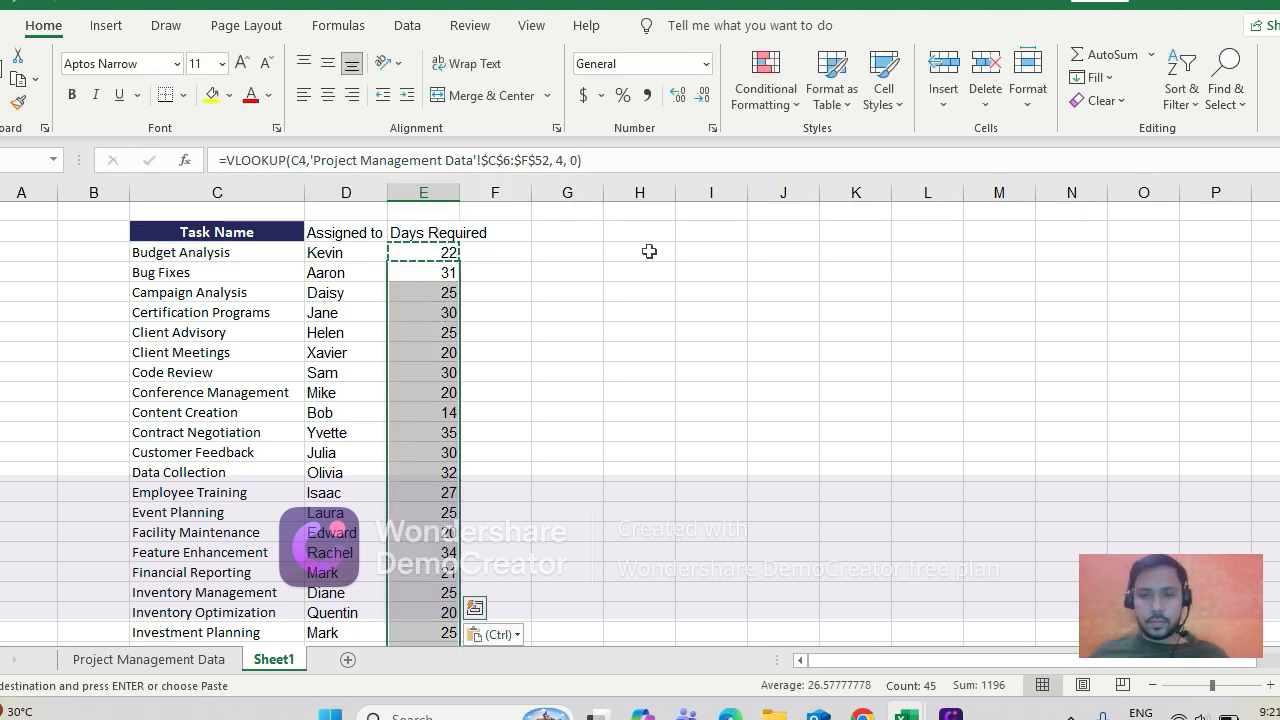
- Check the Days Required results row by row from Budget Analysis down to User Interface Design
{"action": "key", "text": "Up"}
{"action": "key", "text": "Up"}
{"action": "key", "text": "Down"}
{"action": "key", "text": "Down"}
{"action": "key", "text": "Down"}
{"action": "key", "text": "Down"}
{"action": "key", "text": "Down"}
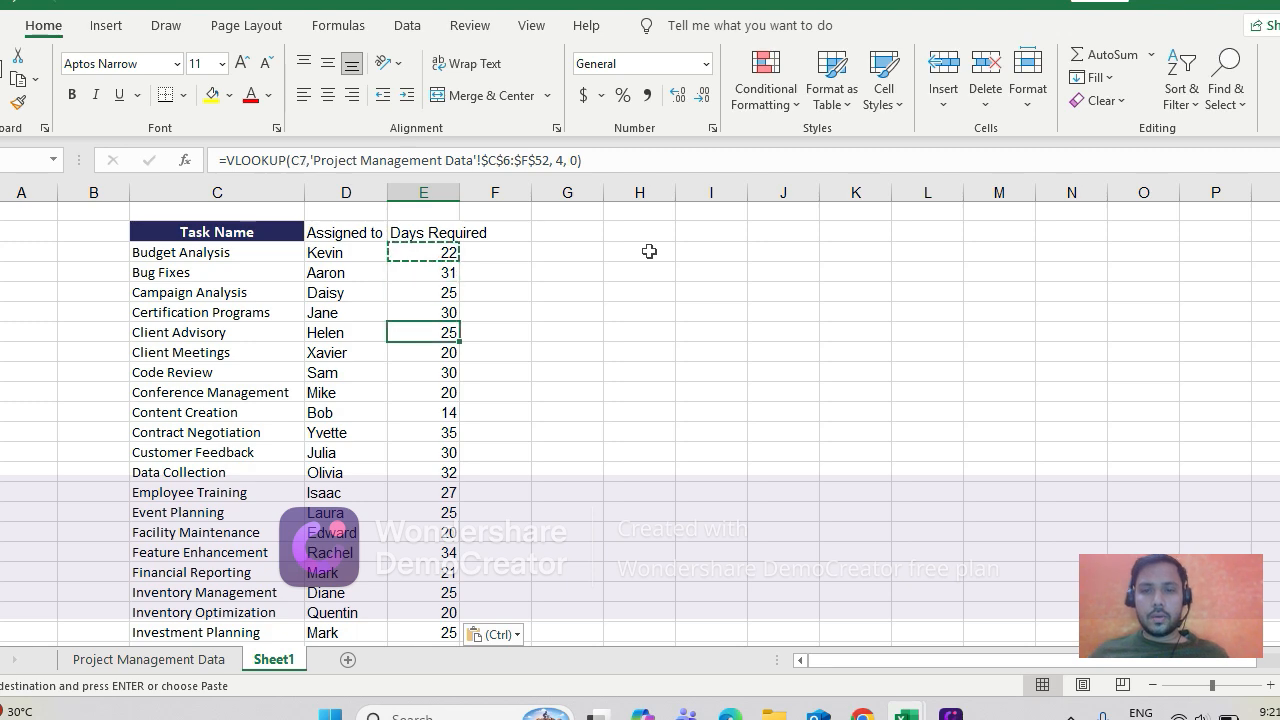
{"action": "key", "text": "Down"}
{"action": "key", "text": "Down"}
{"action": "key", "text": "Down"}
{"action": "key", "text": "Down"}
{"action": "key", "text": "Down"}
{"action": "key", "text": "Down"}
{"action": "key", "text": "Down"}
{"action": "key", "text": "Down"}
{"action": "key", "text": "Down"}
{"action": "key", "text": "Down"}
{"action": "key", "text": "Down"}
{"action": "key", "text": "Down"}
{"action": "key", "text": "Down"}
{"action": "key", "text": "Down"}
{"action": "key", "text": "Down"}
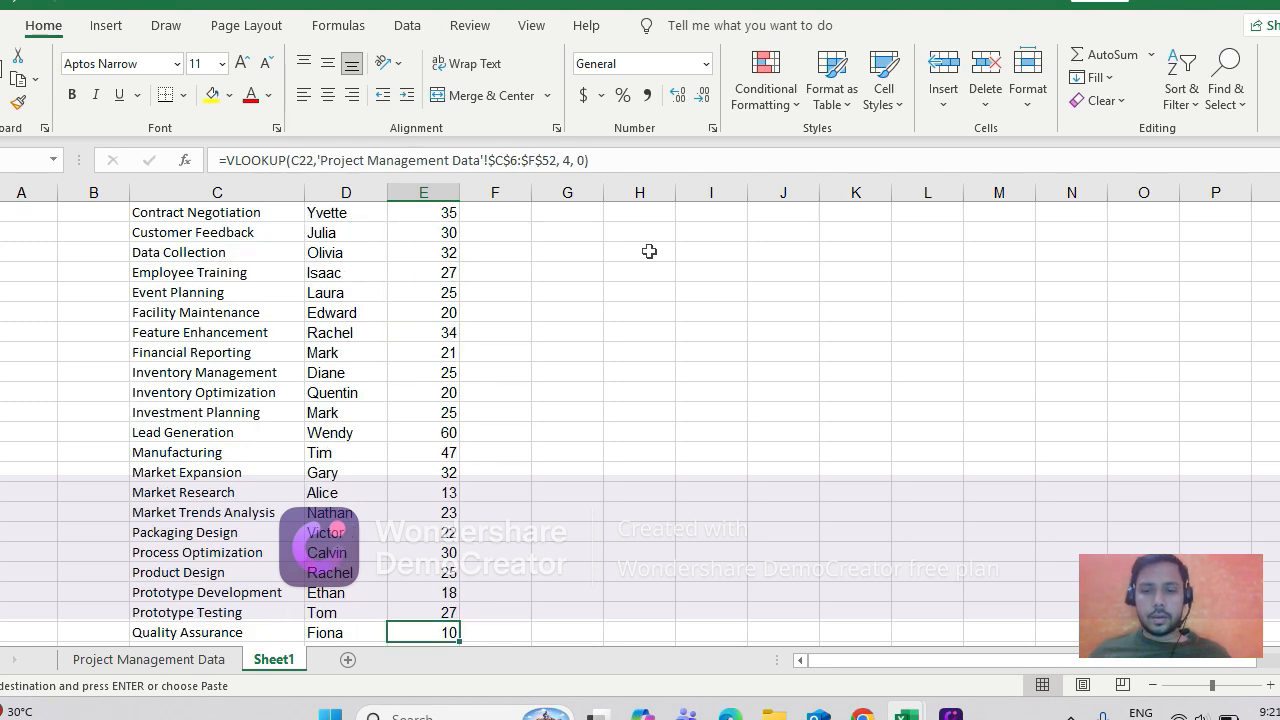
{"action": "key", "text": "Down"}
{"action": "key", "text": "Down"}
{"action": "key", "text": "Down"}
{"action": "key", "text": "Down"}
{"action": "key", "text": "Down"}
{"action": "key", "text": "Down"}
{"action": "key", "text": "Down"}
{"action": "key", "text": "Down"}
{"action": "key", "text": "Down"}
{"action": "key", "text": "Down"}
{"action": "key", "text": "Down"}
{"action": "key", "text": "Down"}
{"action": "key", "text": "Down"}
{"action": "key", "text": "Down"}
{"action": "key", "text": "Down"}
{"action": "scroll", "coordinate": [649, 251], "scroll_direction": "down", "scroll_amount": 2}
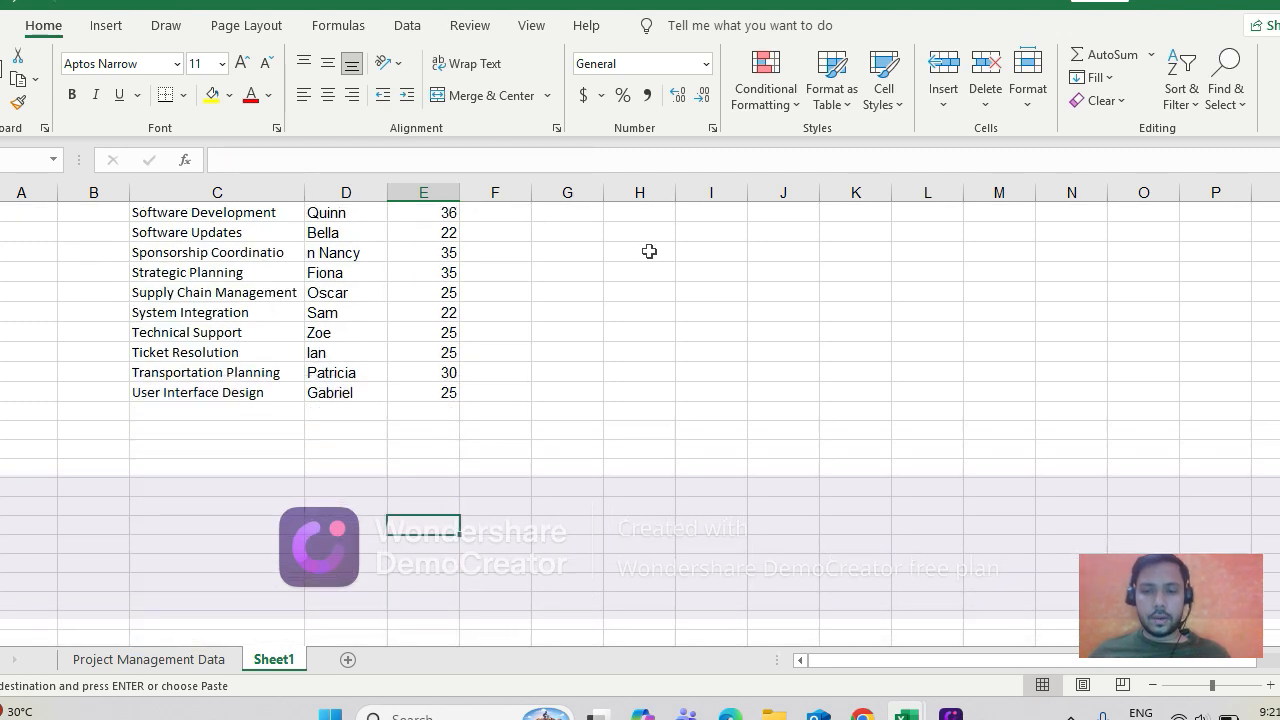
- Review the Days Required and Assigned to lookup formulas for Certification Programs along with the task names they look up
{"action": "key", "text": "ctrl+Up"}
{"action": "key", "text": "ctrl+Up"}
{"action": "key", "text": "ctrl+Up"}
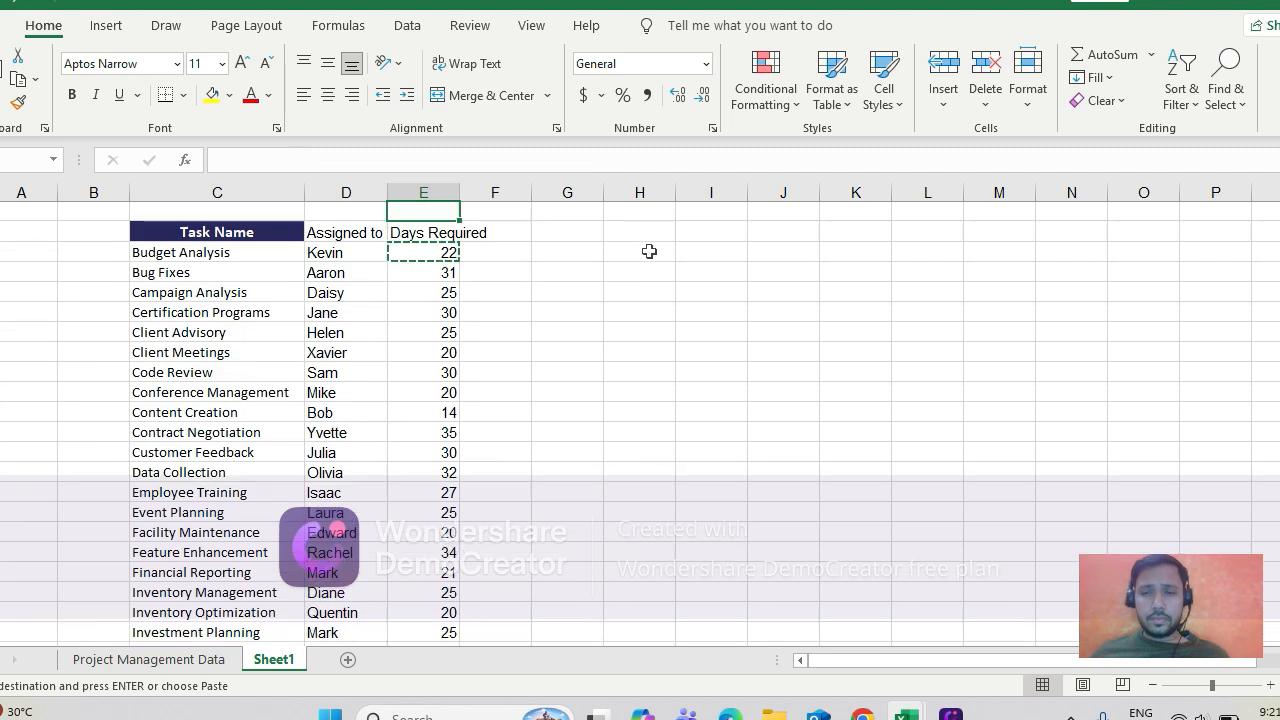
{"action": "key", "text": "Down"}
{"action": "key", "text": "Down"}
{"action": "key", "text": "Down"}
{"action": "key", "text": "Down"}
{"action": "key", "text": "Down"}
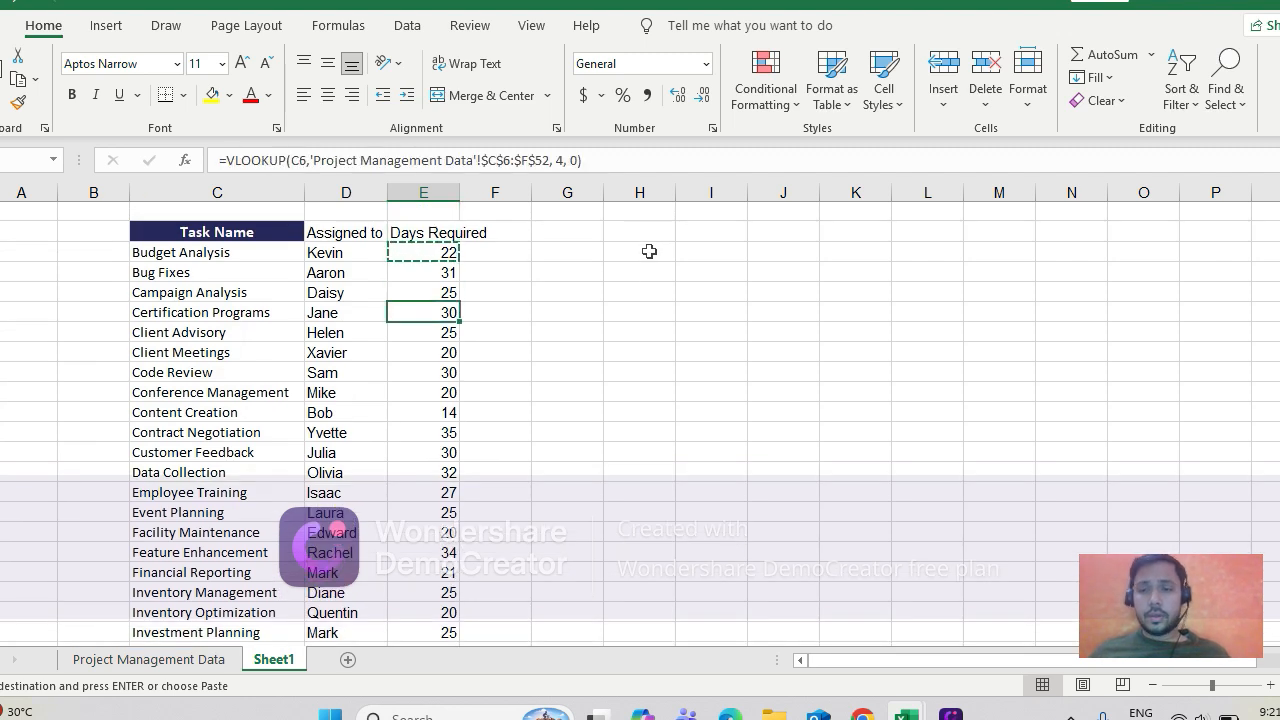
{"action": "key", "text": "Left"}
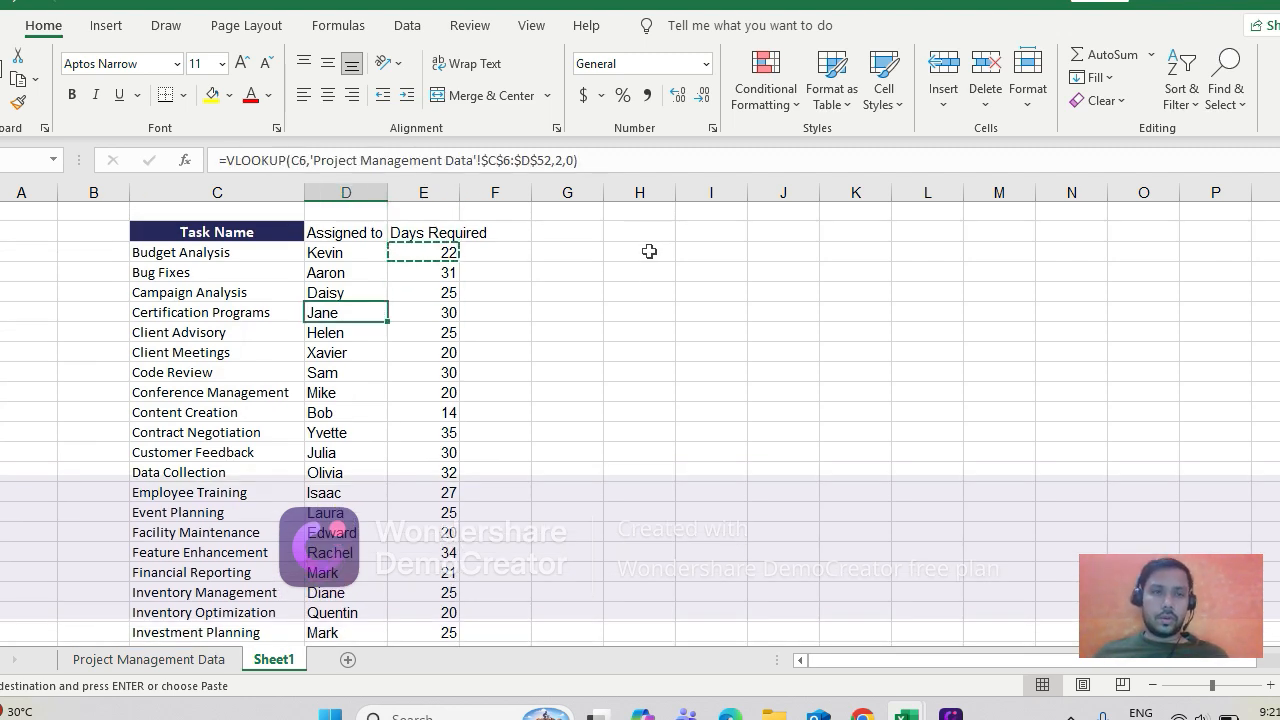
{"action": "left_click", "coordinate": [218, 308]}
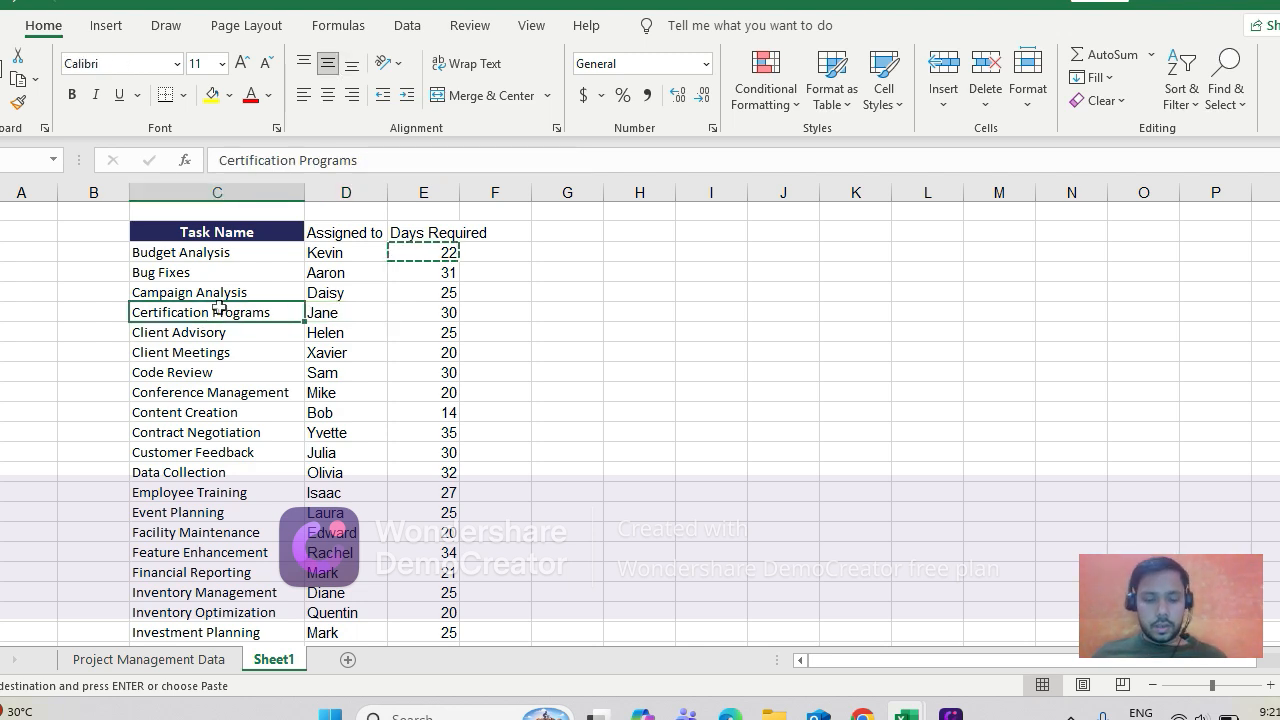
{"action": "key", "text": "Up"}
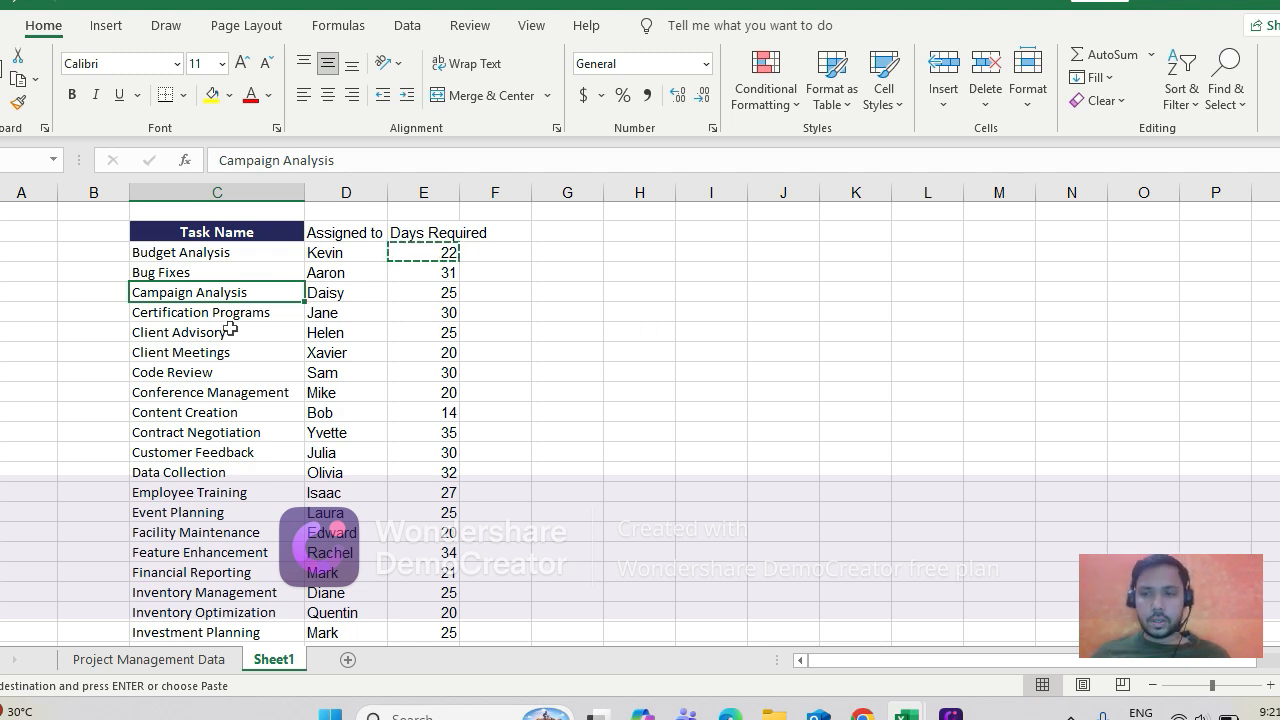
{"action": "left_click", "coordinate": [638, 309]}
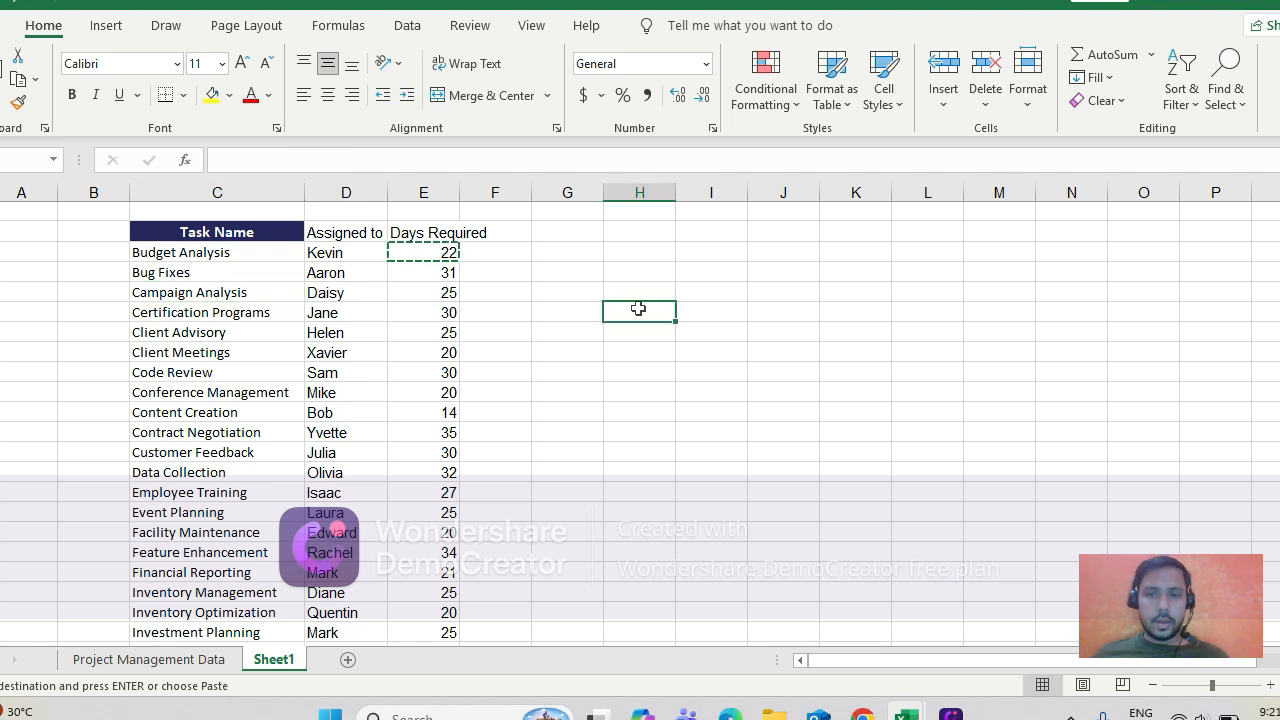